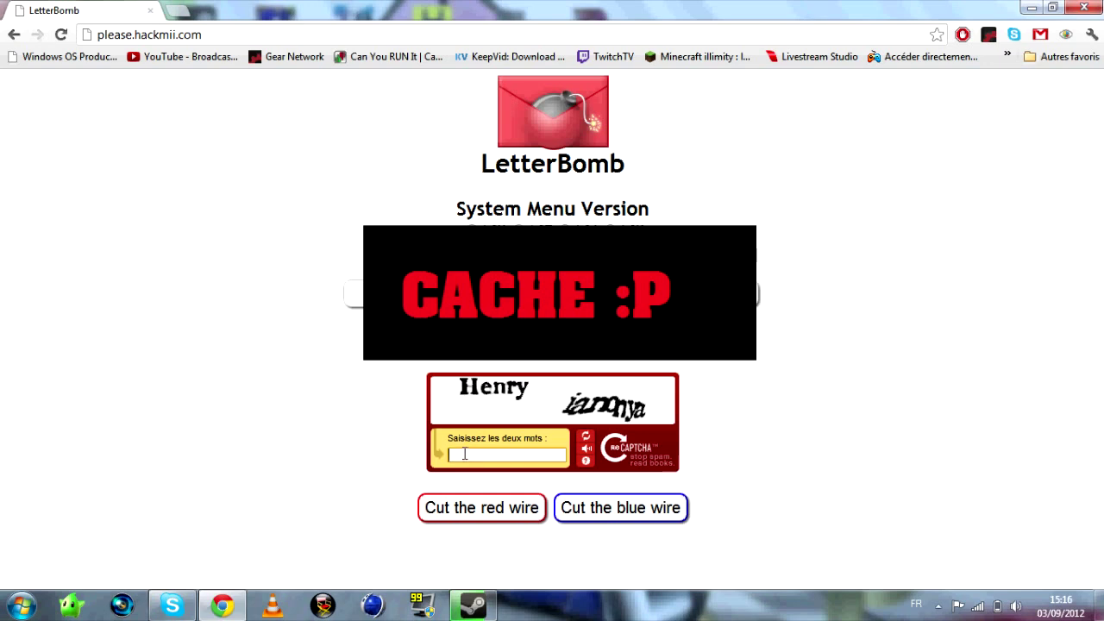
Enter the CAPTCHA words, cut the blue wire to download LetterBomb.zip, and open the archive, dismissing the WinRAR licence reminder.
type("Henry iamonya")
left_click(634, 509)
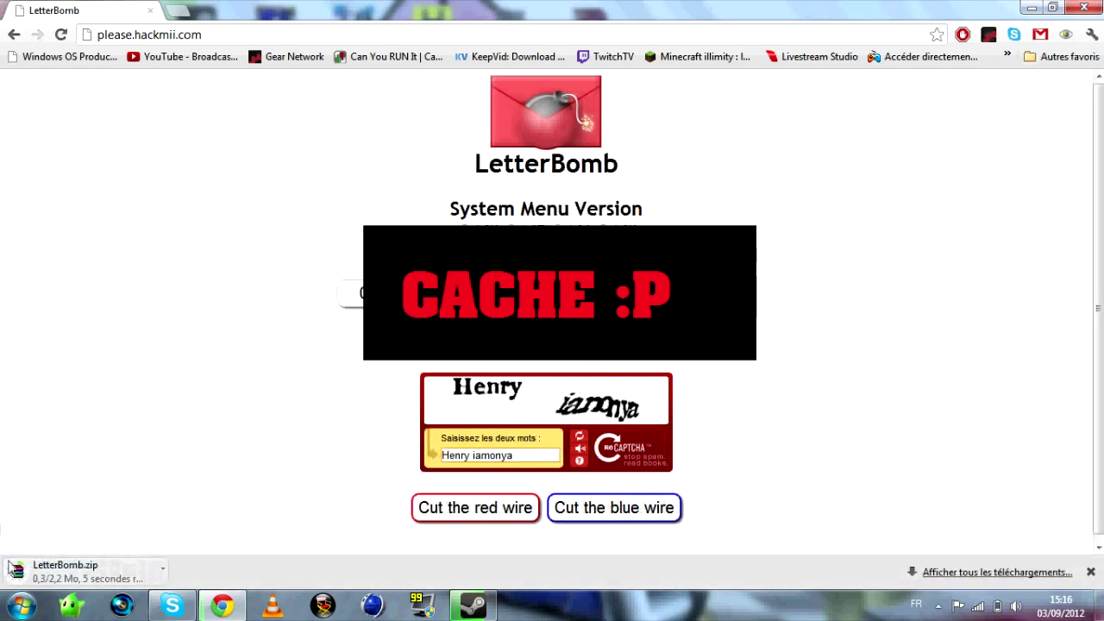
left_click(85, 578)
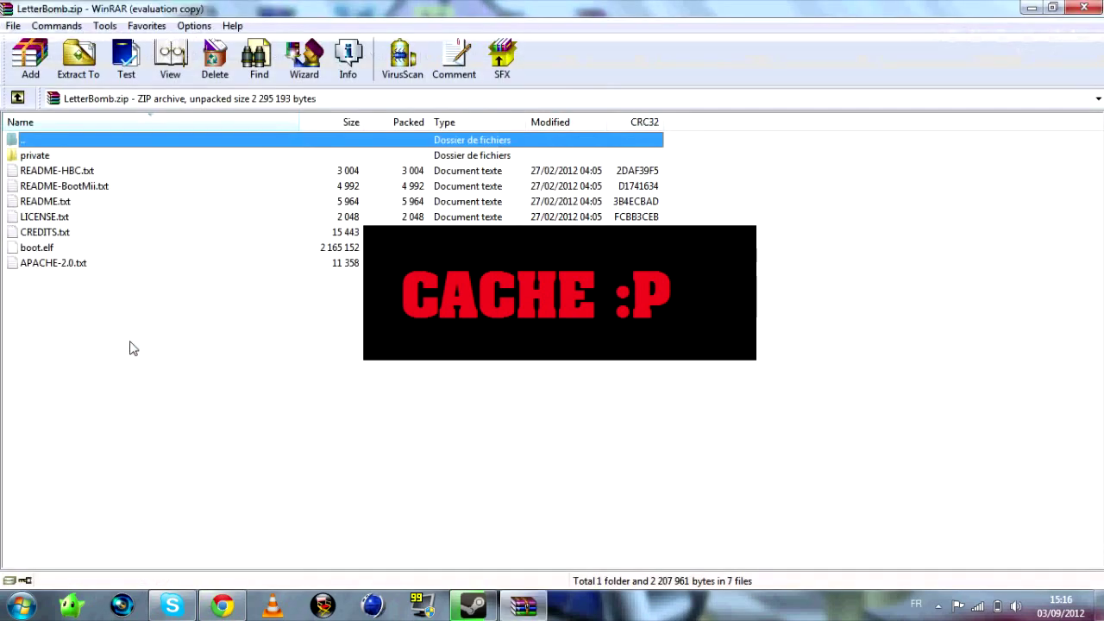
left_click_drag(169, 274, 169, 158)
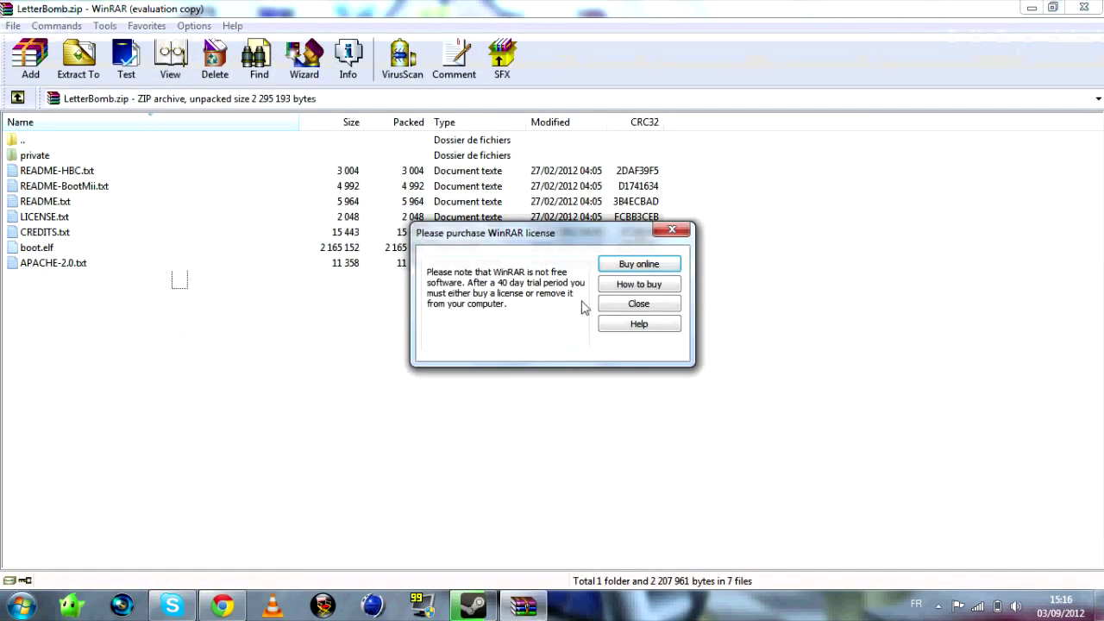
left_click(638, 304)
key("super")
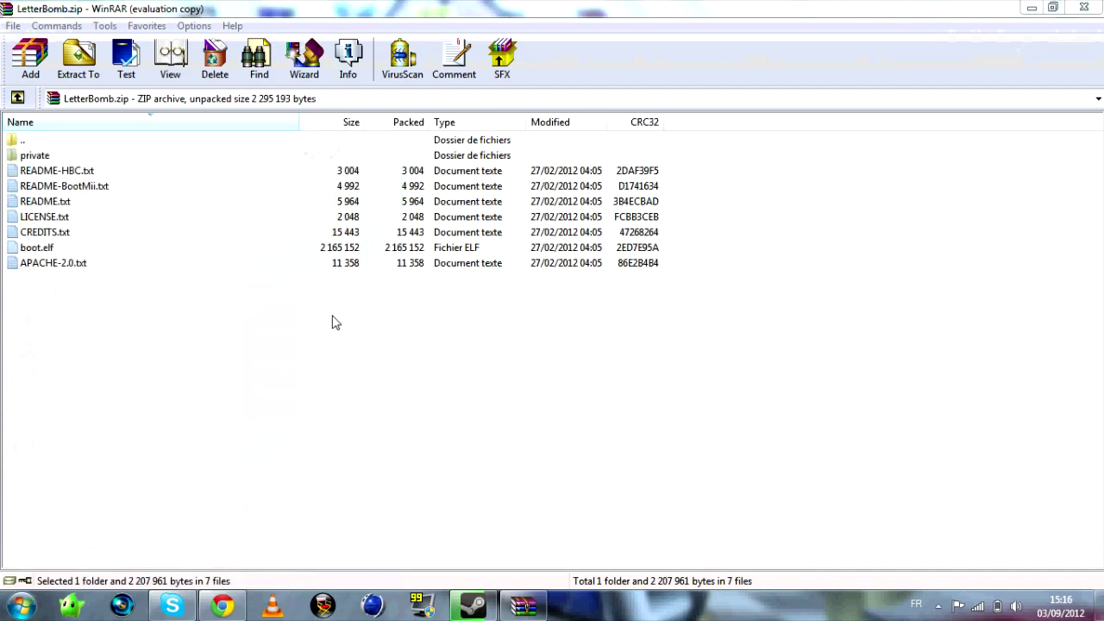
left_click(333, 315)
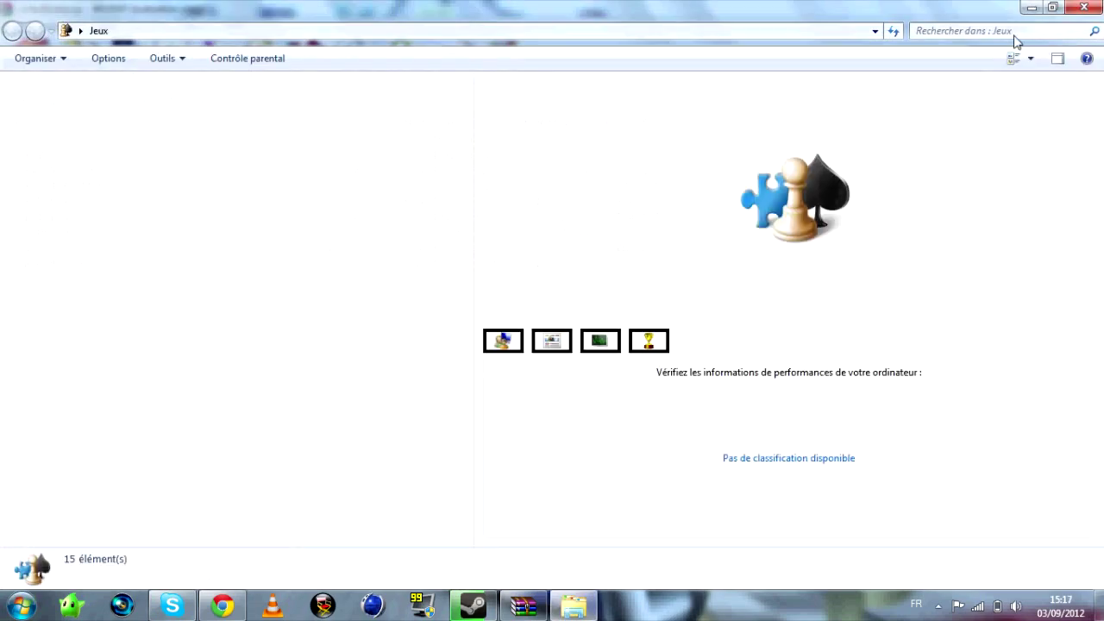
left_click(1077, 15)
Open the CARTE SD (G:) drive from the computer's list of drives.
left_click(21, 605)
left_click(276, 332)
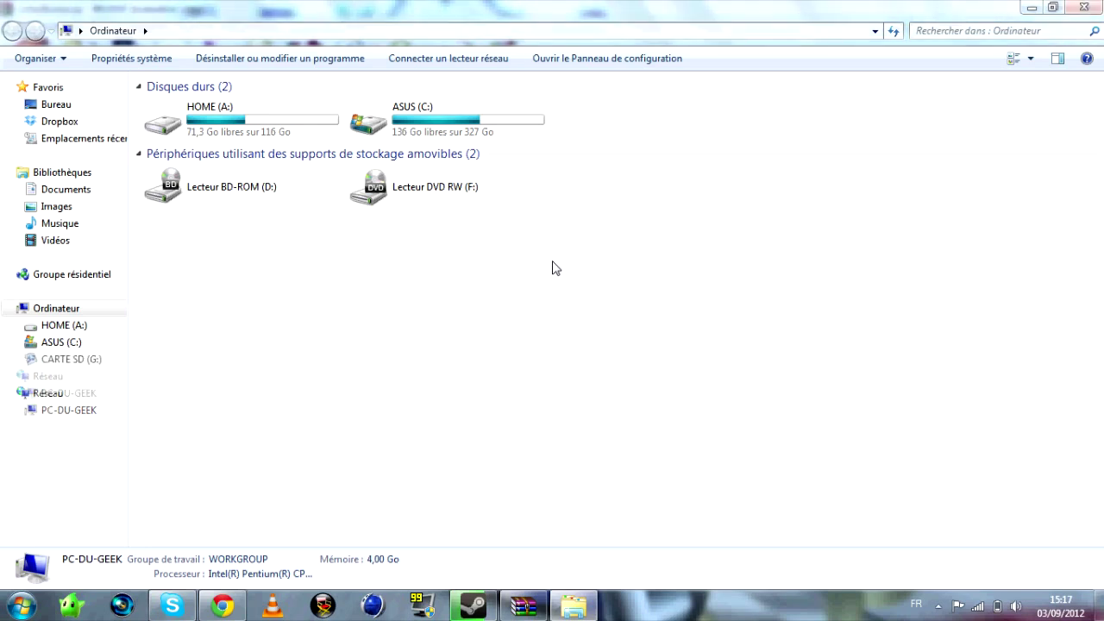
left_click(707, 88)
double_click(620, 159)
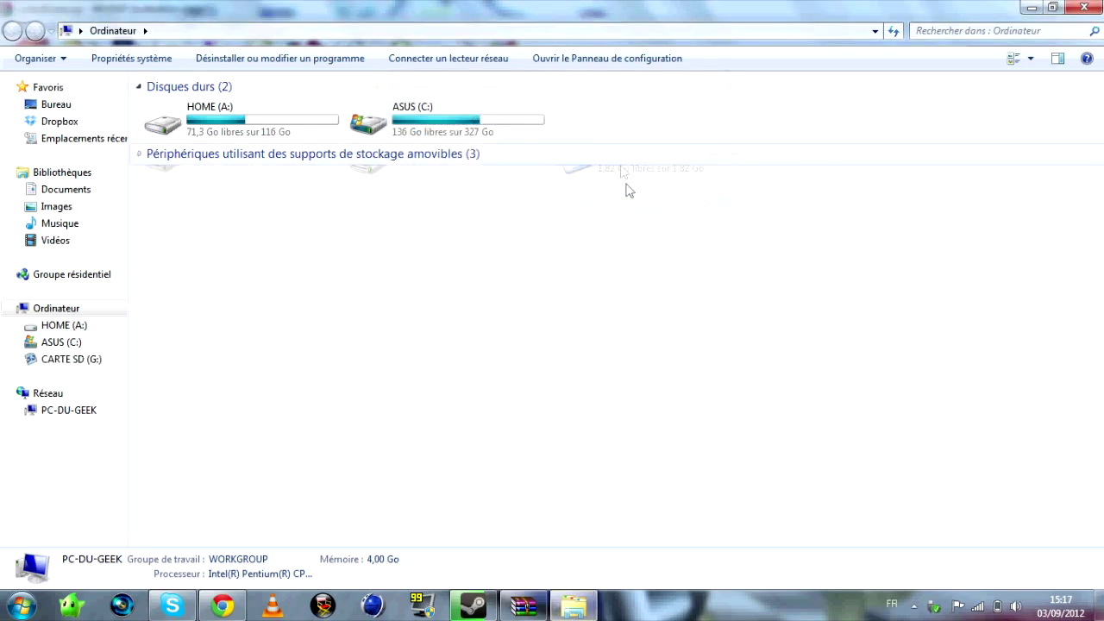
double_click(629, 165)
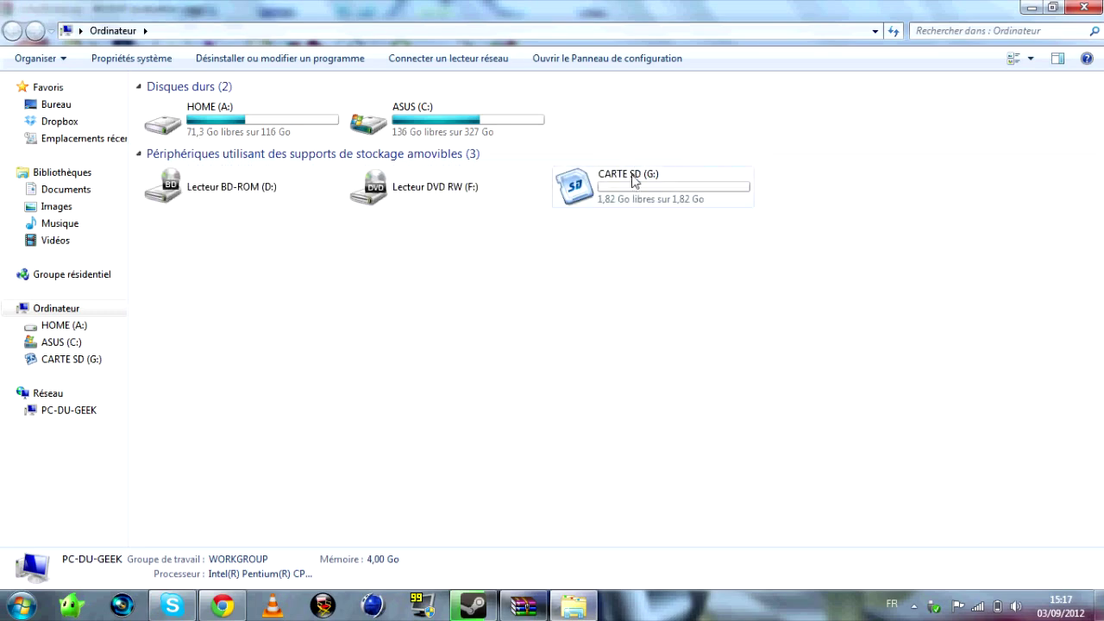
double_click(642, 189)
Delete all files and folders on the SD card.
key("ctrl+a")
key("Delete")
key("Return")
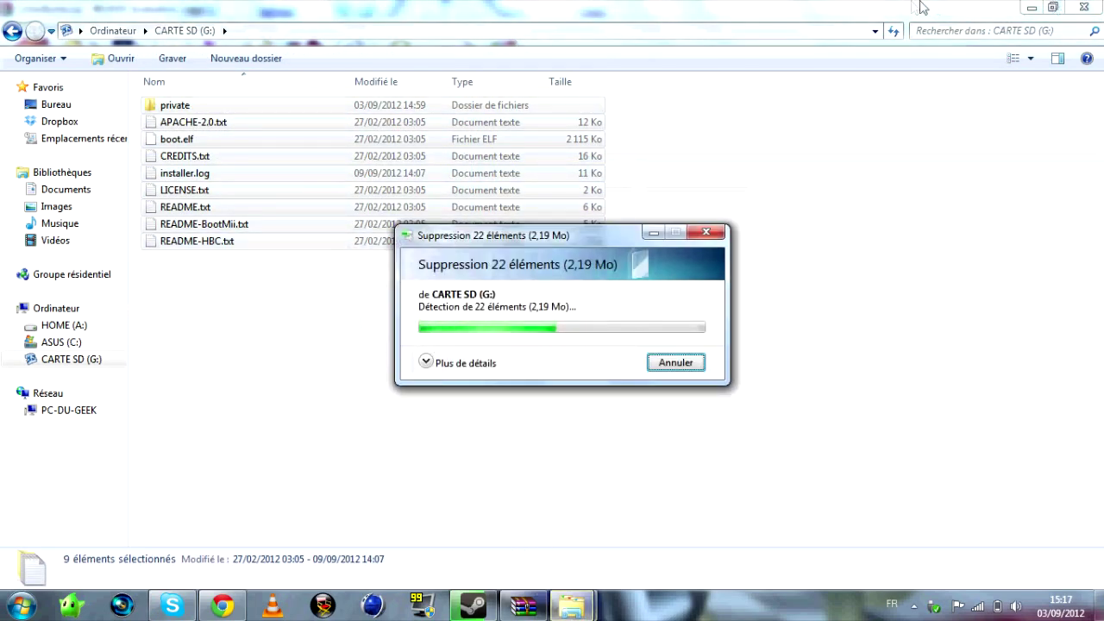
Extract the private folder and all files from LetterBomb.zip in WinRAR to the root of CARTE SD (G:).
key("alt+Tab")
left_click_drag(232, 316, 218, 172)
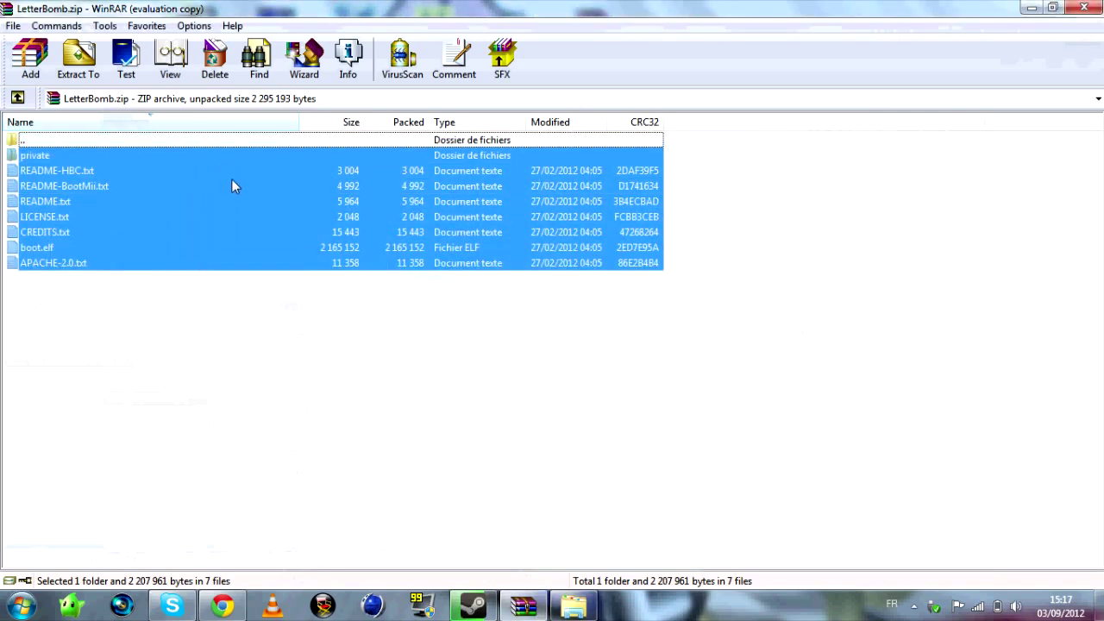
left_click_drag(229, 182, 488, 402)
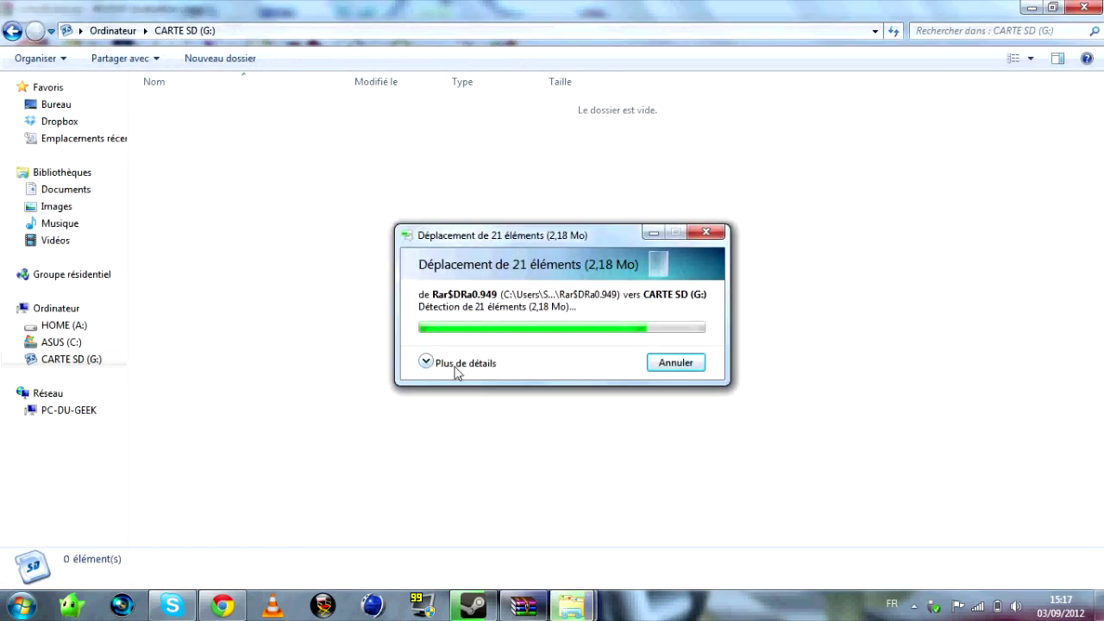
Open the Contenu SD folder in the personal user folder.
key("super")
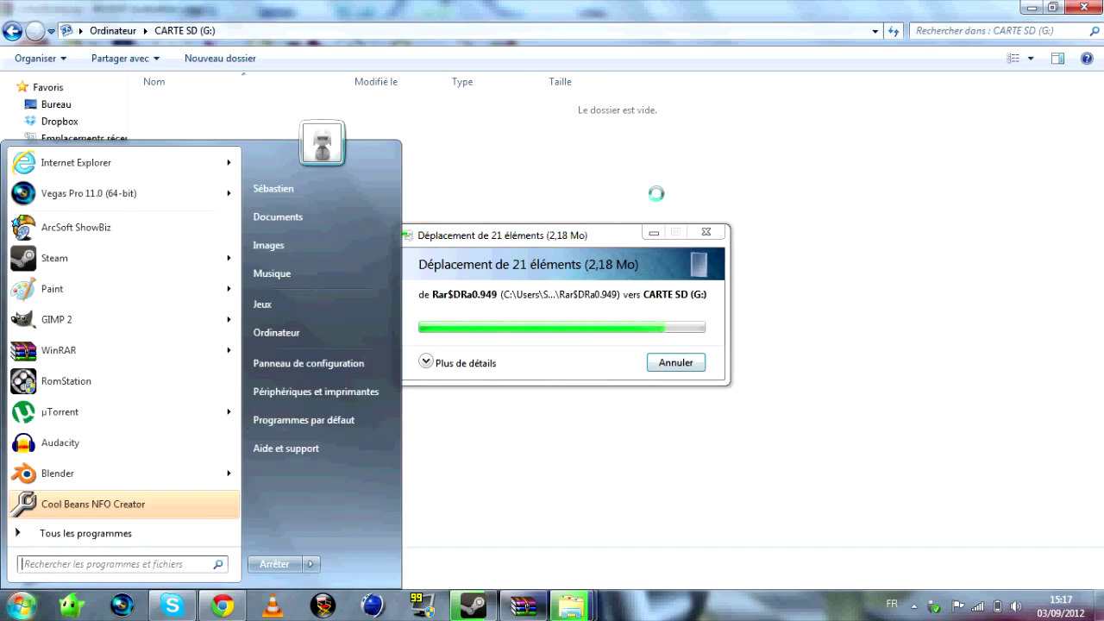
left_click(294, 189)
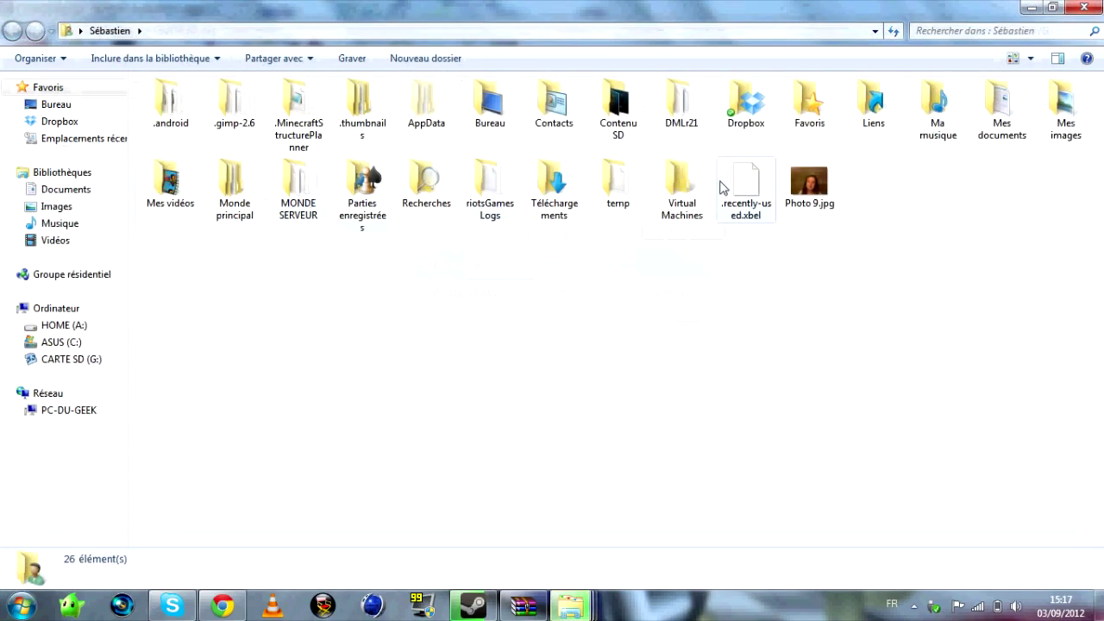
left_click(613, 108)
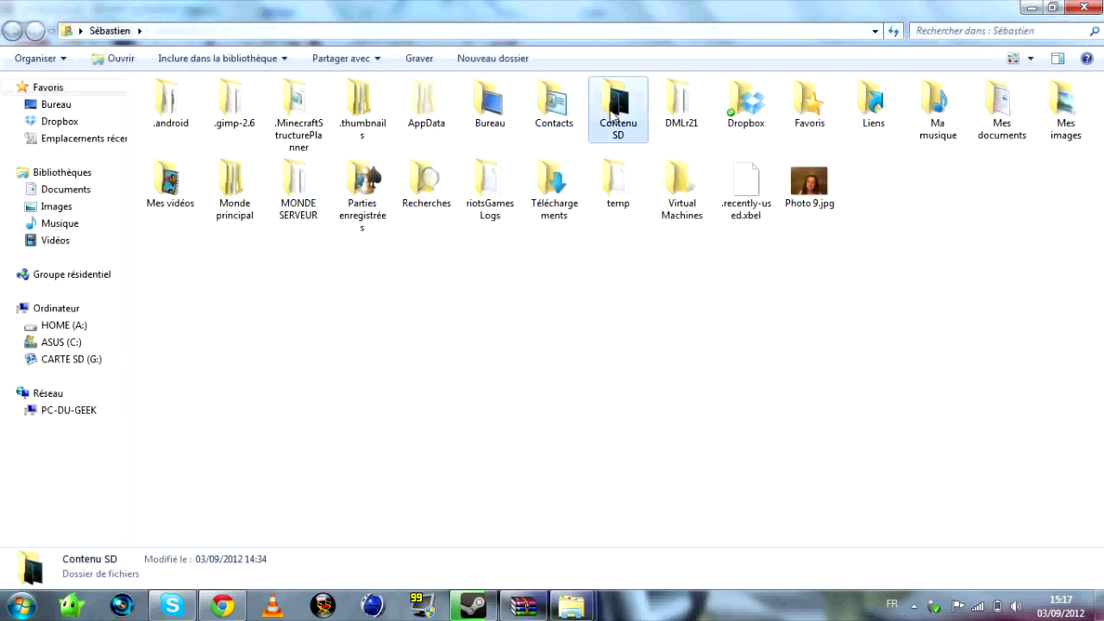
double_click(612, 108)
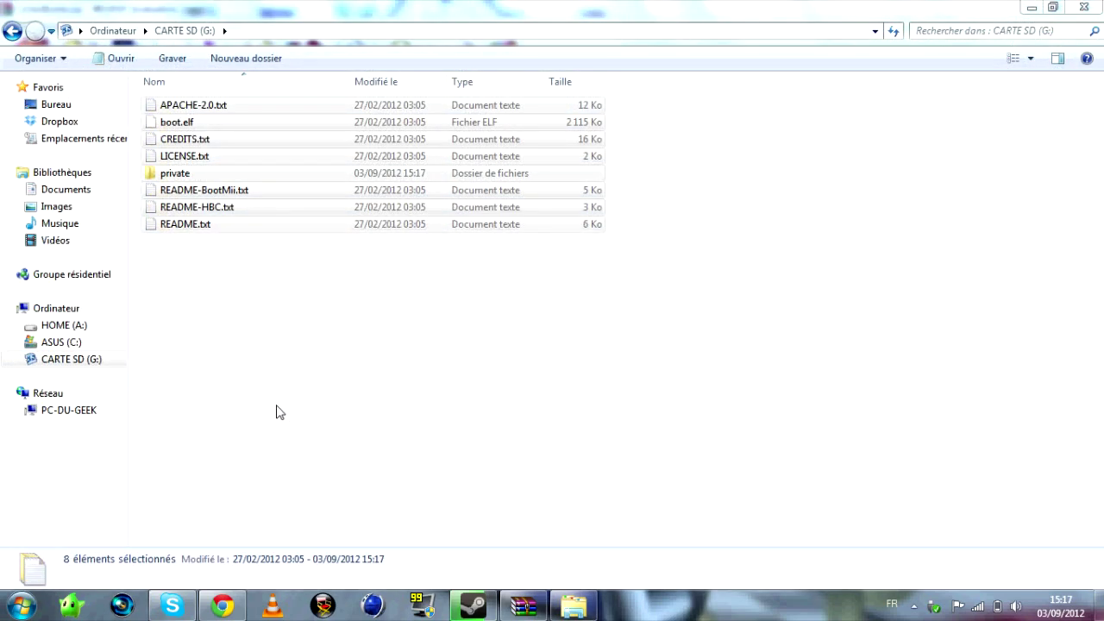
left_click(259, 418)
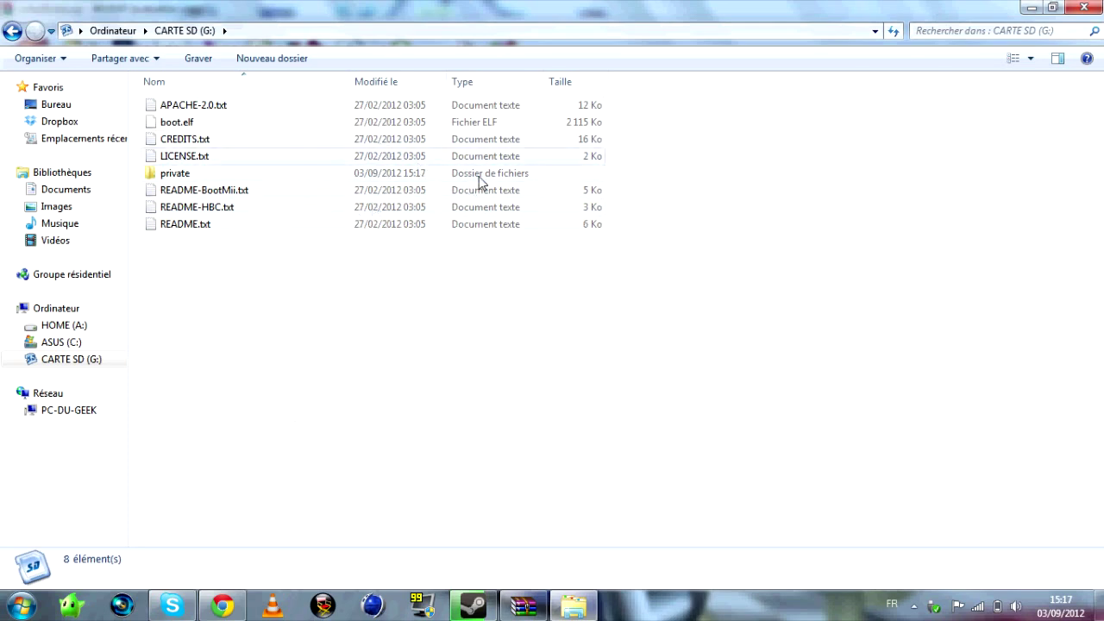
left_click_drag(364, 285, 409, 294)
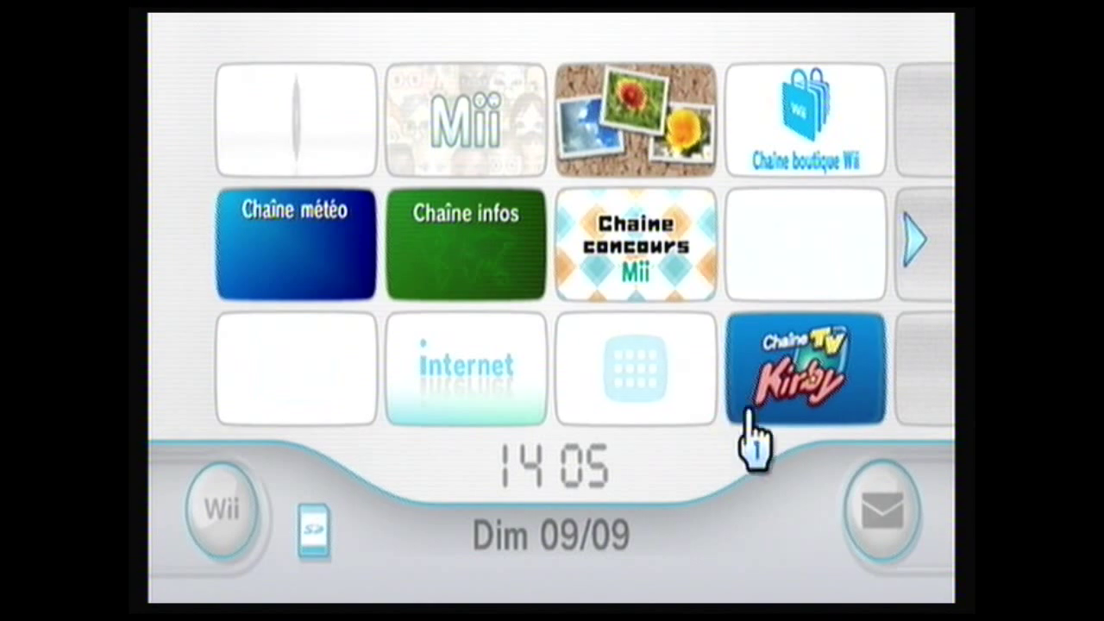
Open the Wii Message Board and go back day by day to Sunday 02/09.
left_click(878, 524)
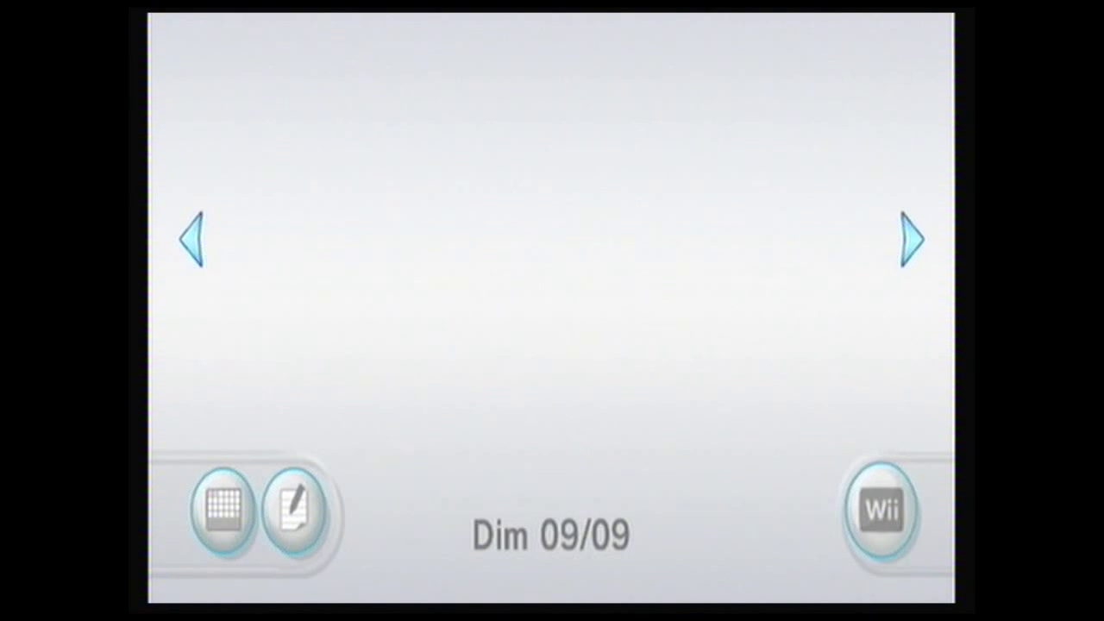
key("Left")
key("Left")
key("Left")
key("Left")
key("Left")
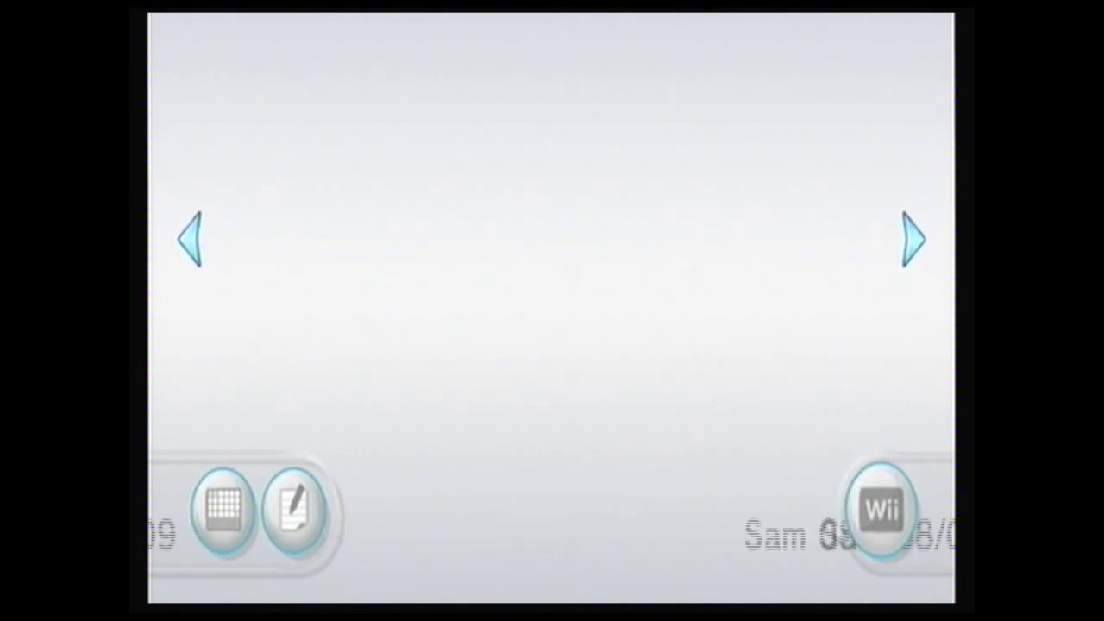
key("Left")
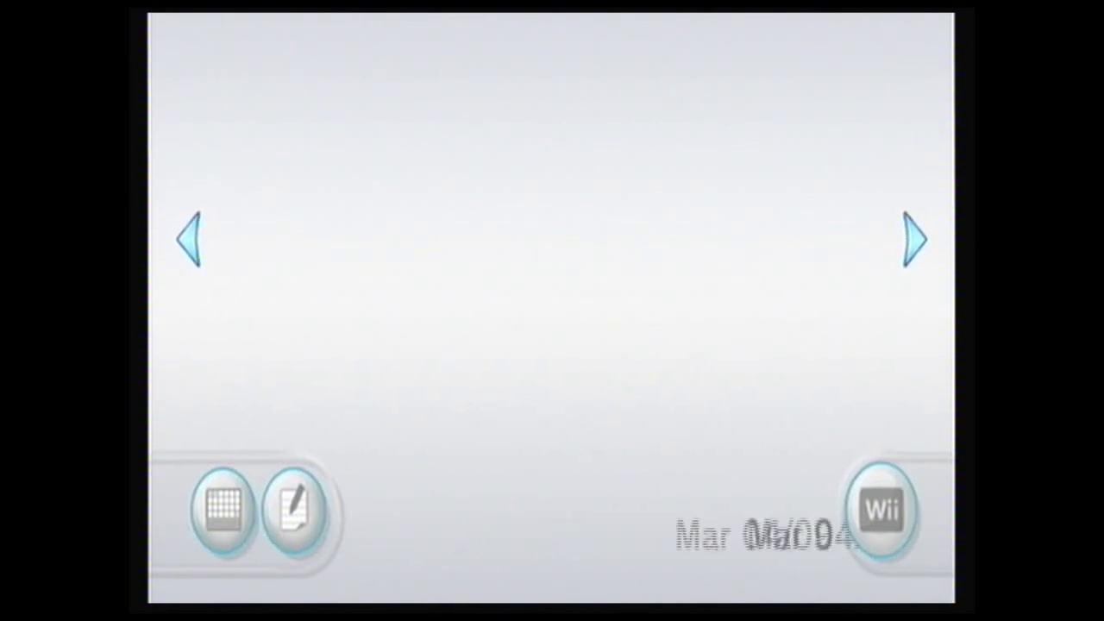
key("Left")
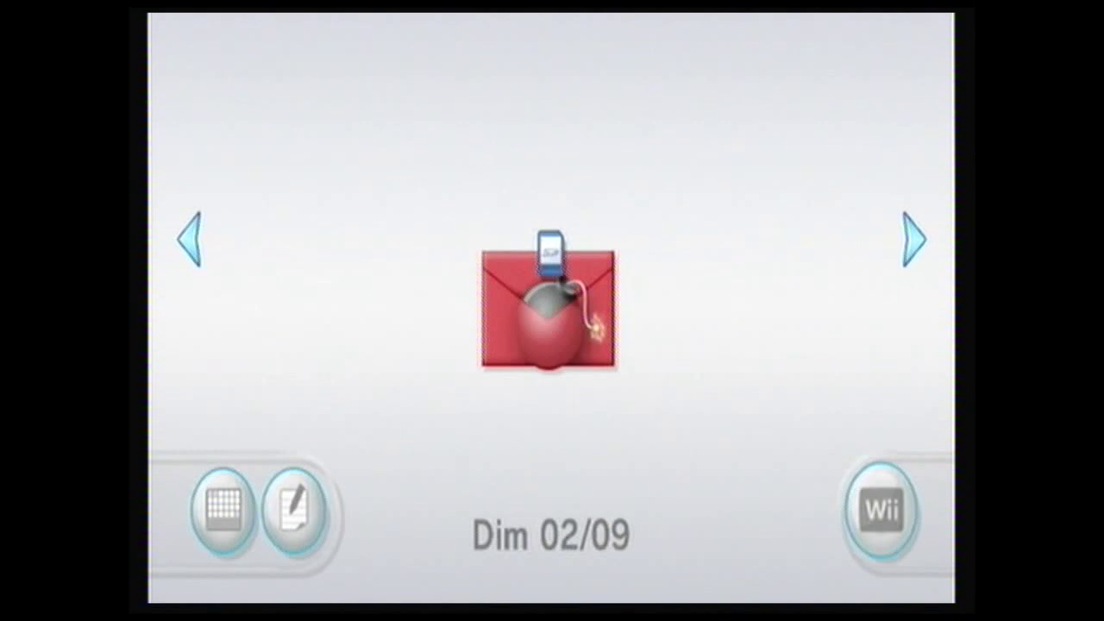
Move the message board forward to Saturday 08/09 and return to the Wii Menu.
key("Right")
key("Right")
key("Right")
key("Right")
key("Right")
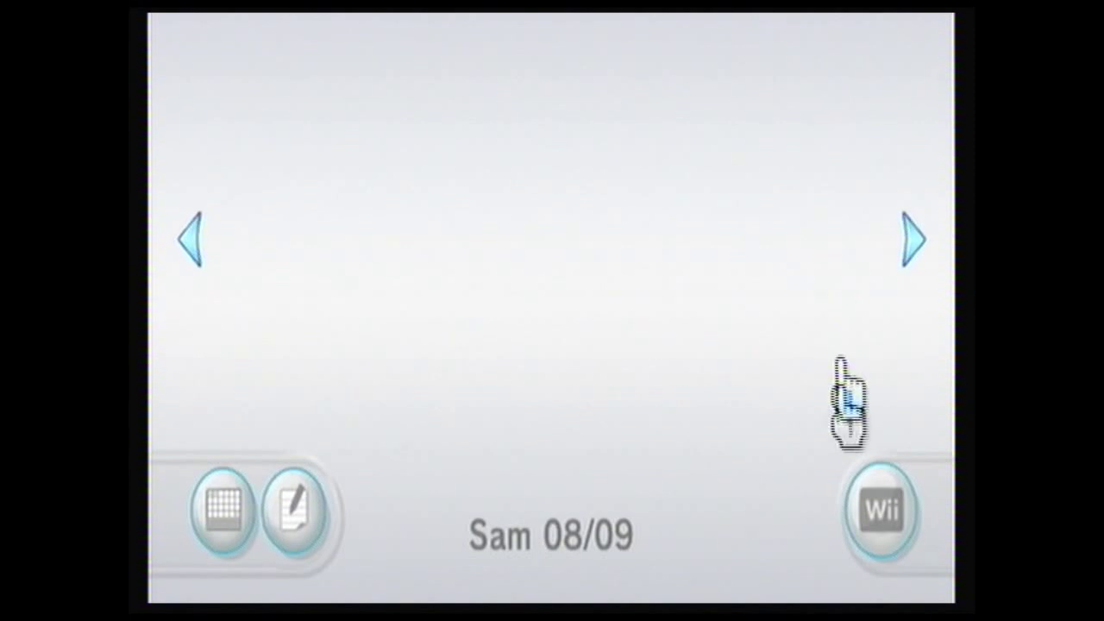
left_click(880, 505)
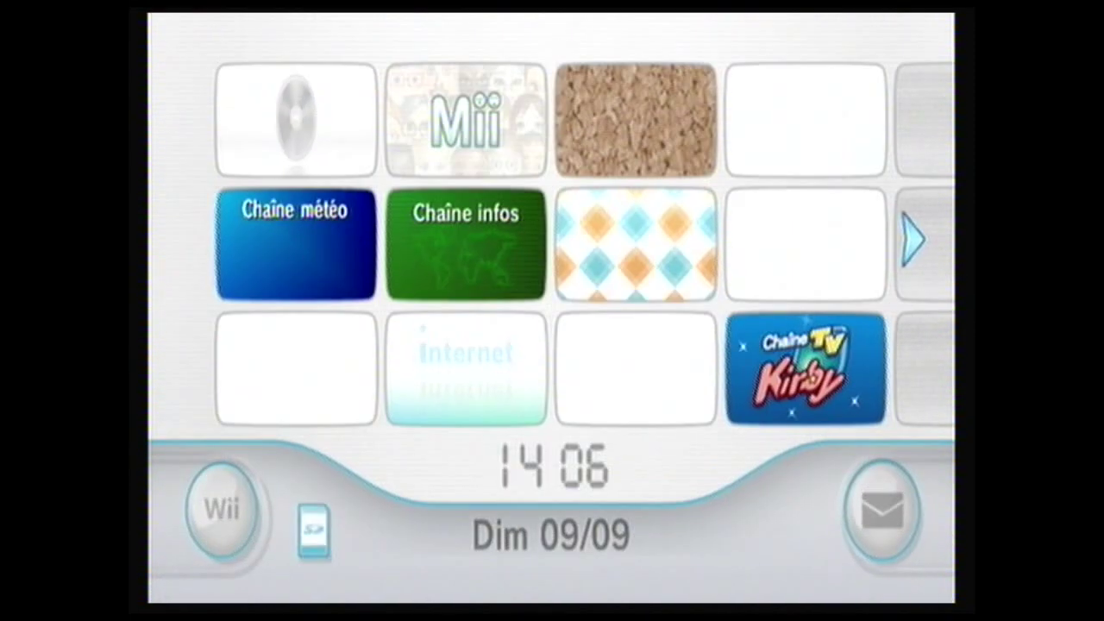
Reopen the Wii Message Board and page back to the red LetterBomb envelope on Sunday 02/09.
left_click(878, 518)
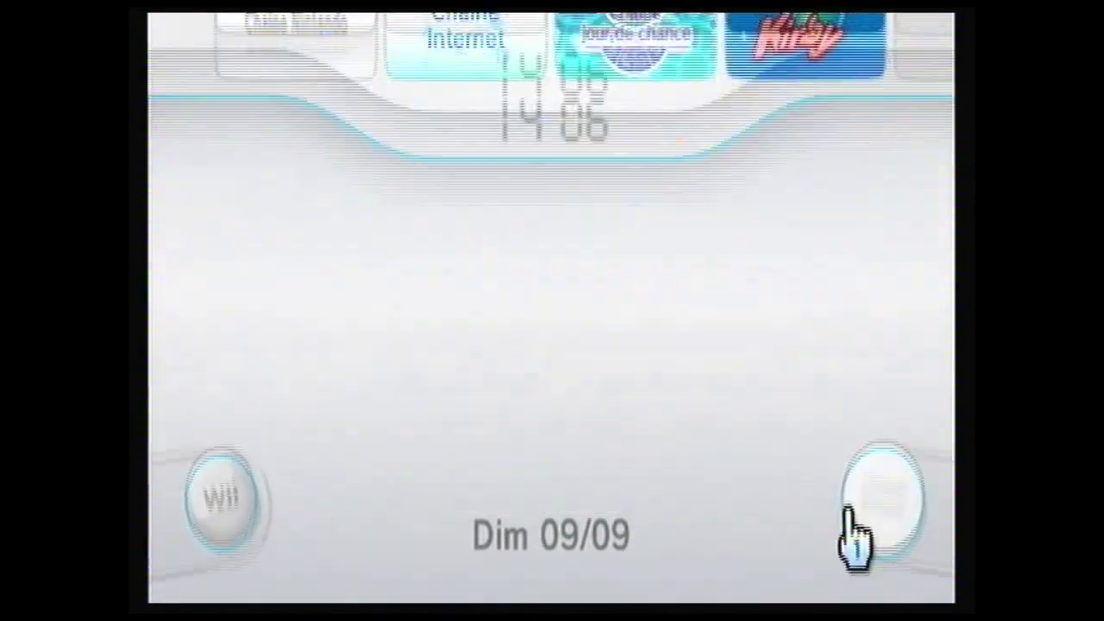
key("Left")
key("Left")
key("Left")
key("Left")
key("Left")
key("Left")
key("Left")
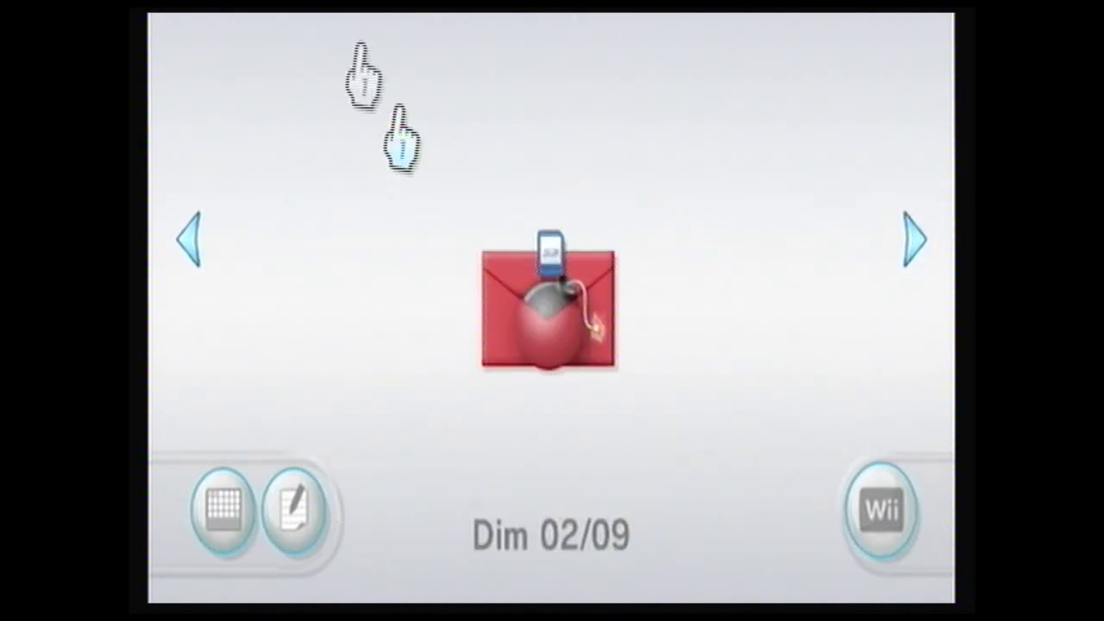
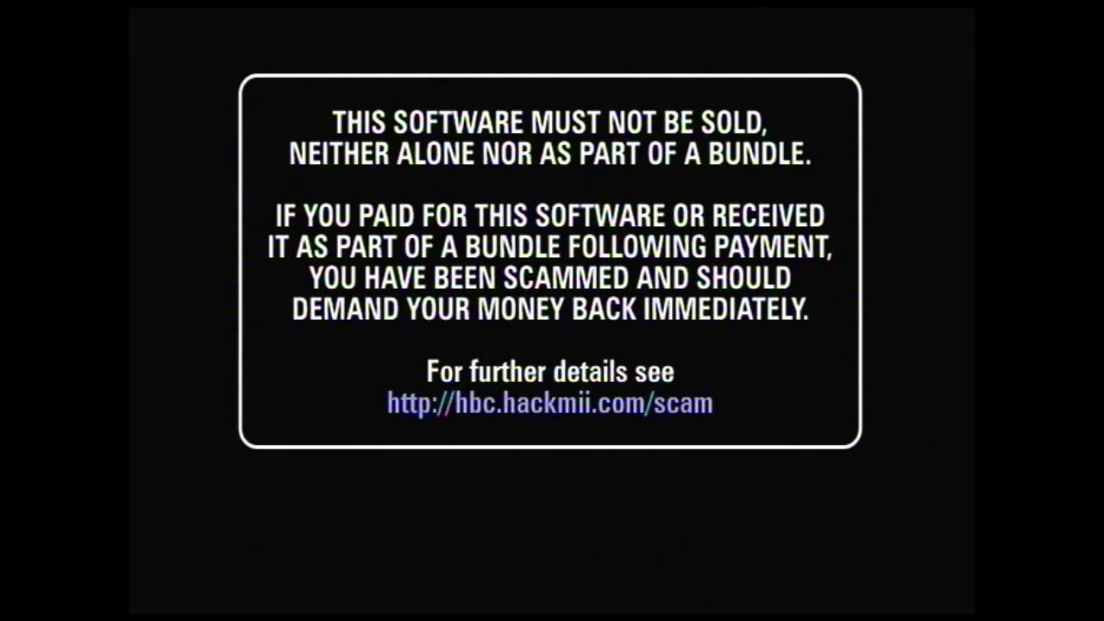
Continue past the scam warning and test results in the HackMii Installer and install The Homebrew Channel, confirming with Yes, continue.
key("1")
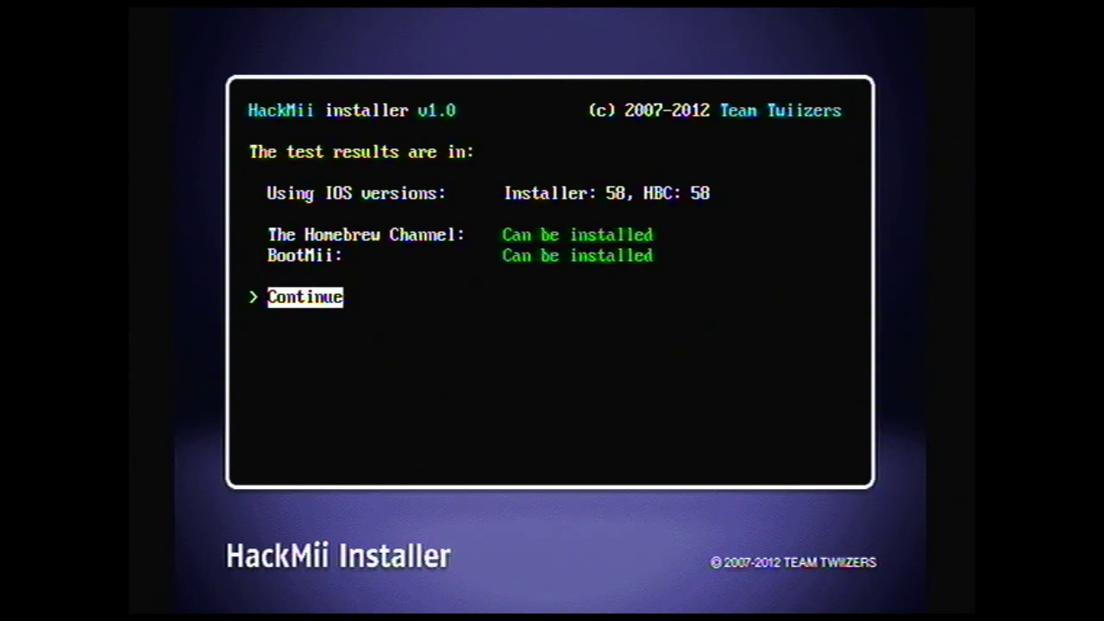
key("Return")
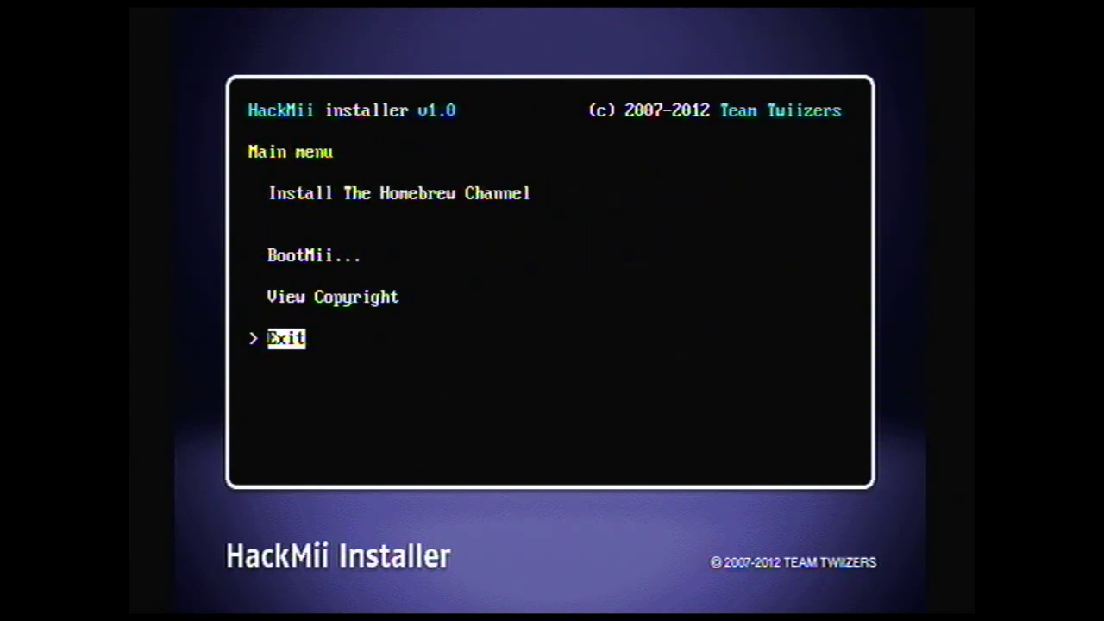
key("Up")
key("Up")
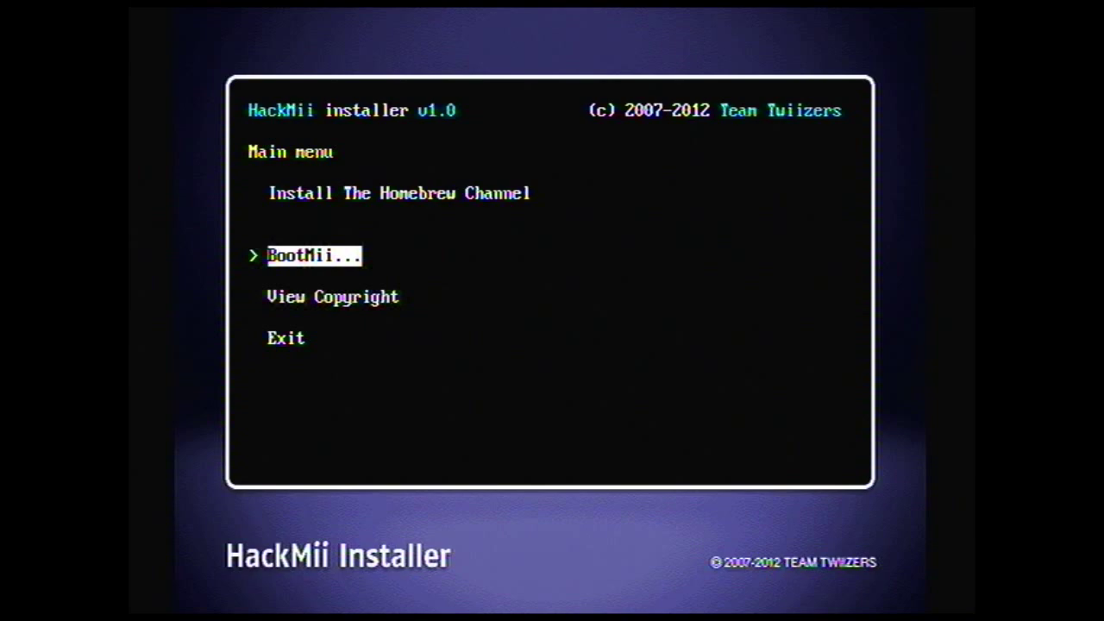
key("Up")
key("Return")
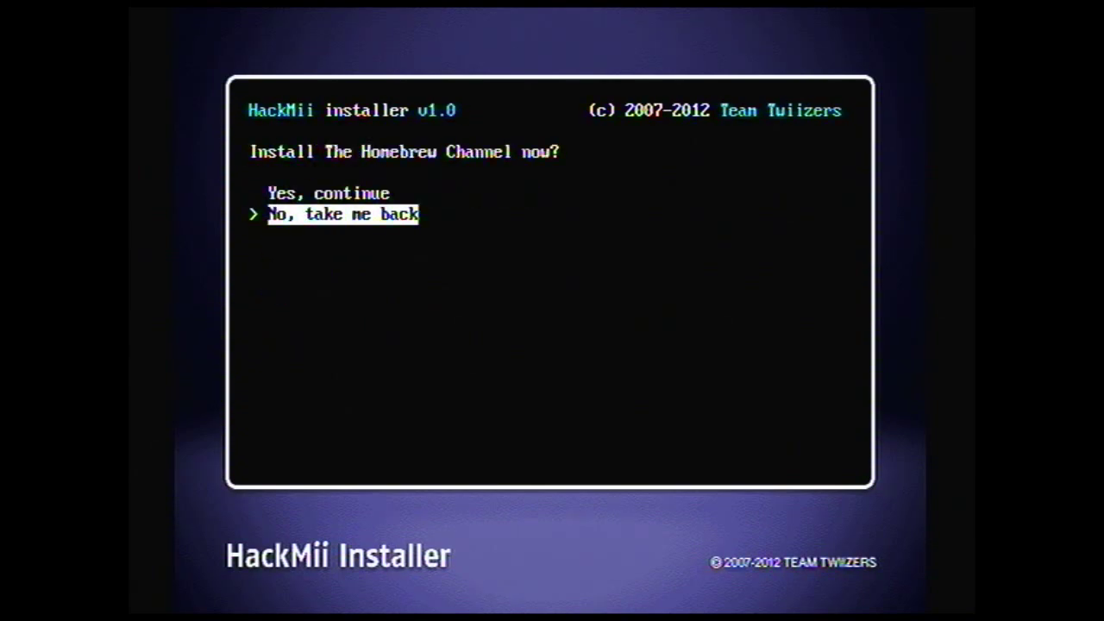
key("Up")
key("Return")
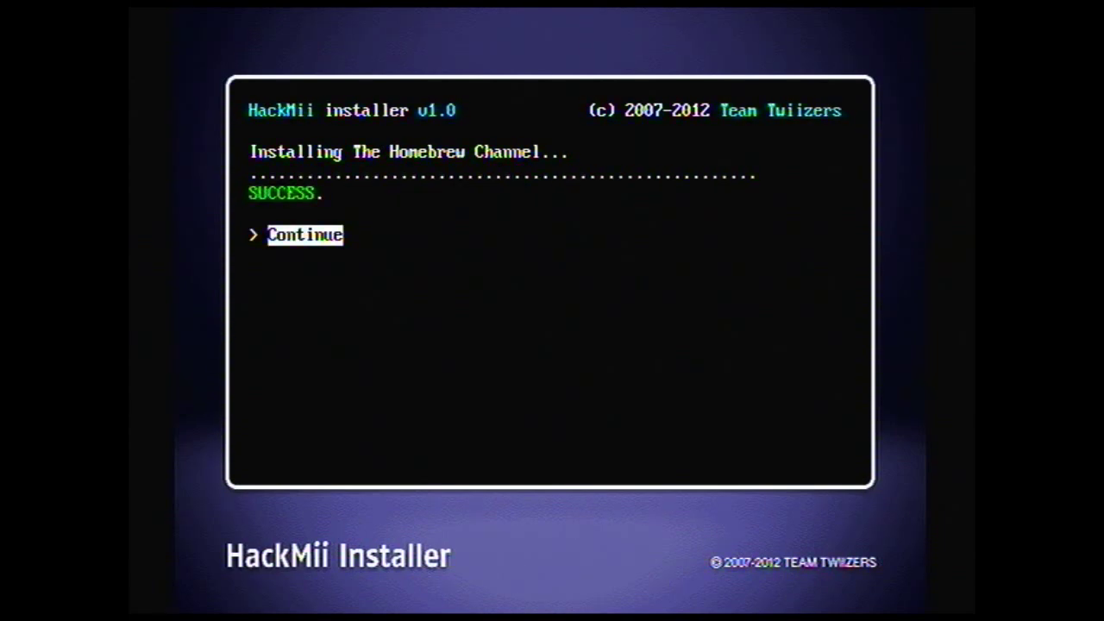
key("Return")
View the BootMii installation options and return to the installer's main menu.
key("Down")
key("Down")
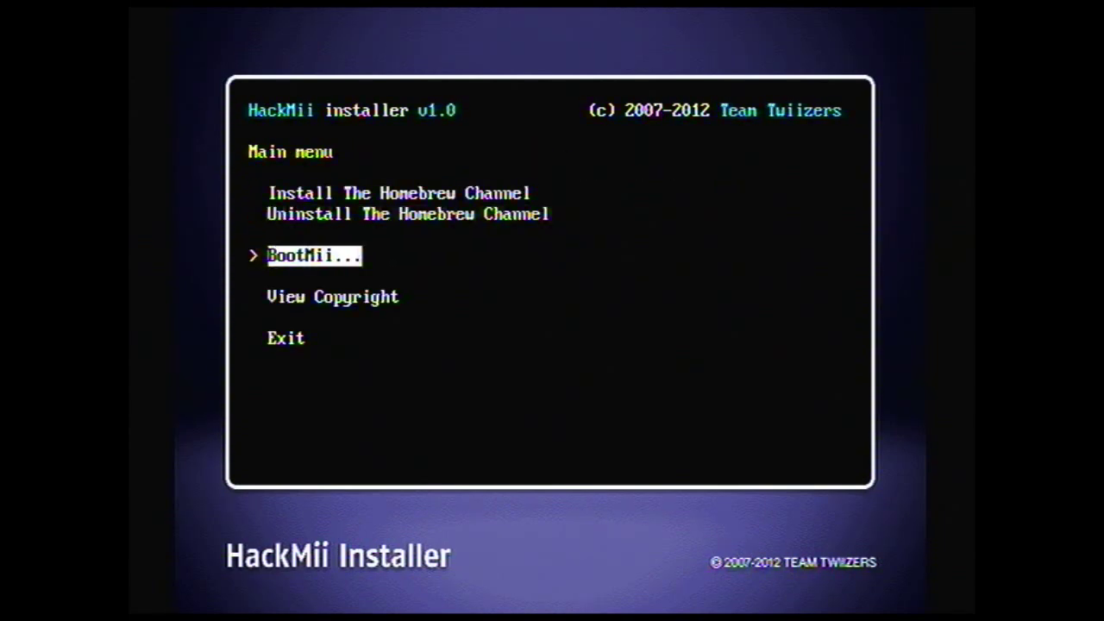
key("Return")
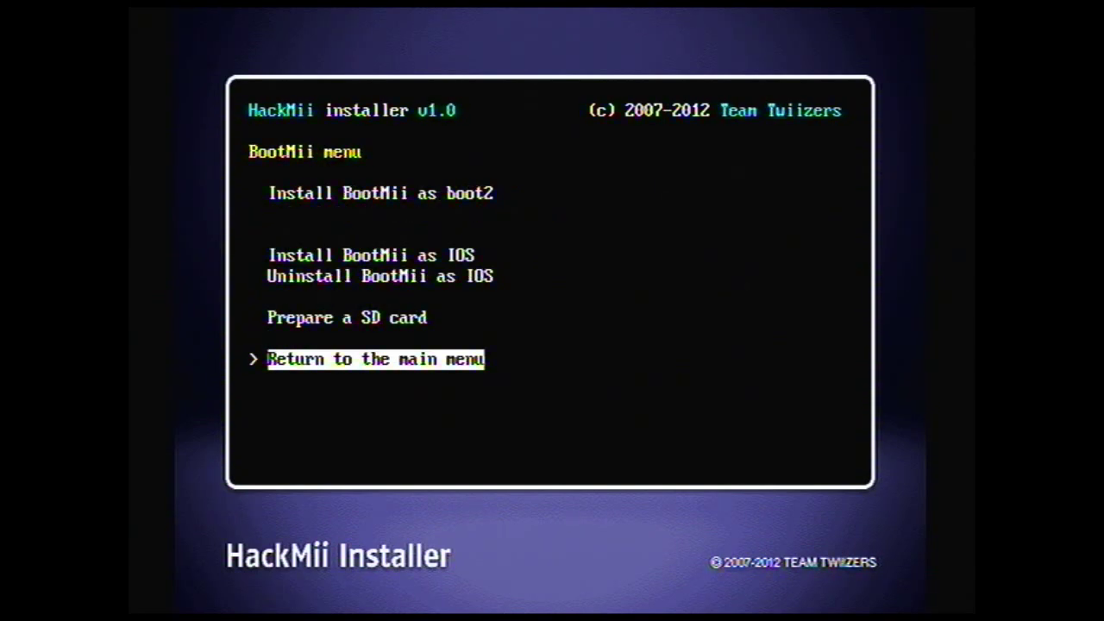
key("Return")
Exit the HackMii Installer to The Homebrew Channel.
key("Down")
key("Down")
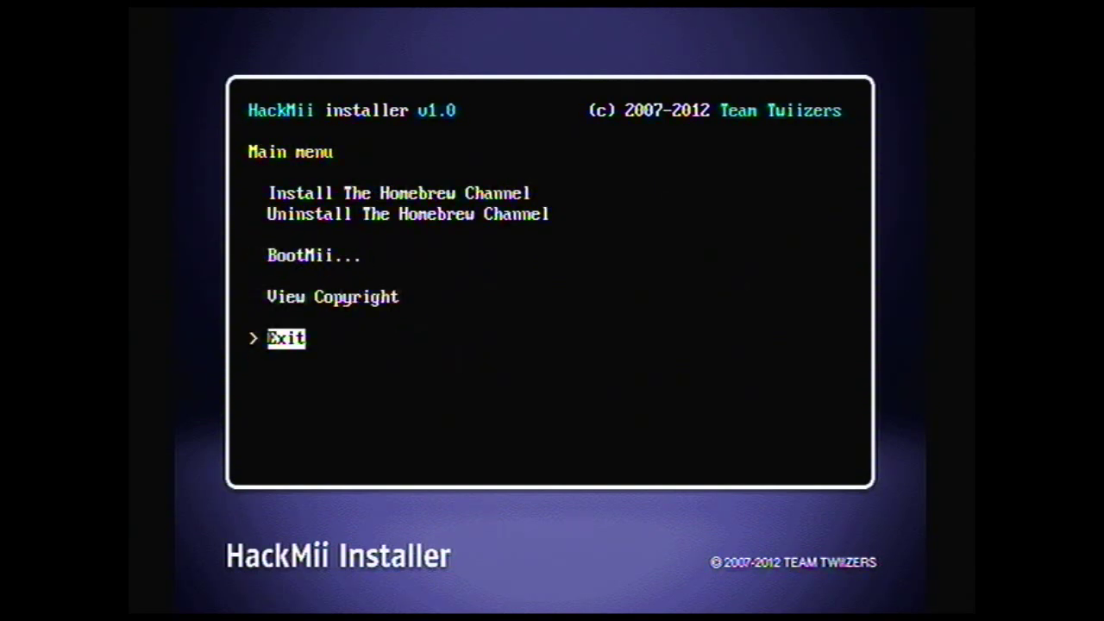
key("Return")
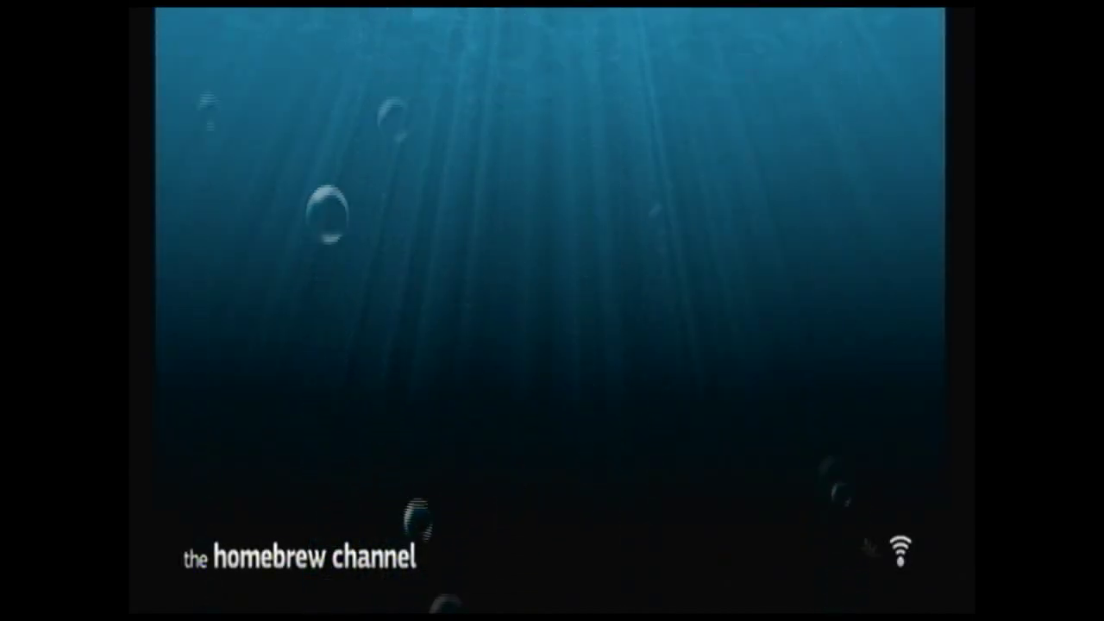
Exit The Homebrew Channel to the Wii Menu and return to the first page of channels.
key("Home")
left_click(479, 367)
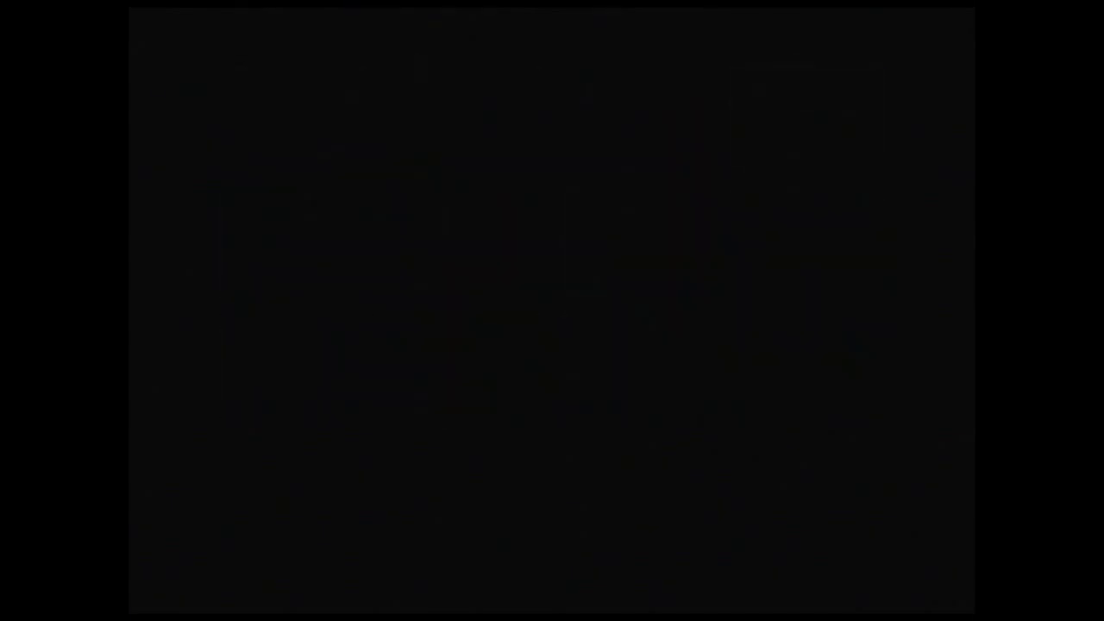
key("Right")
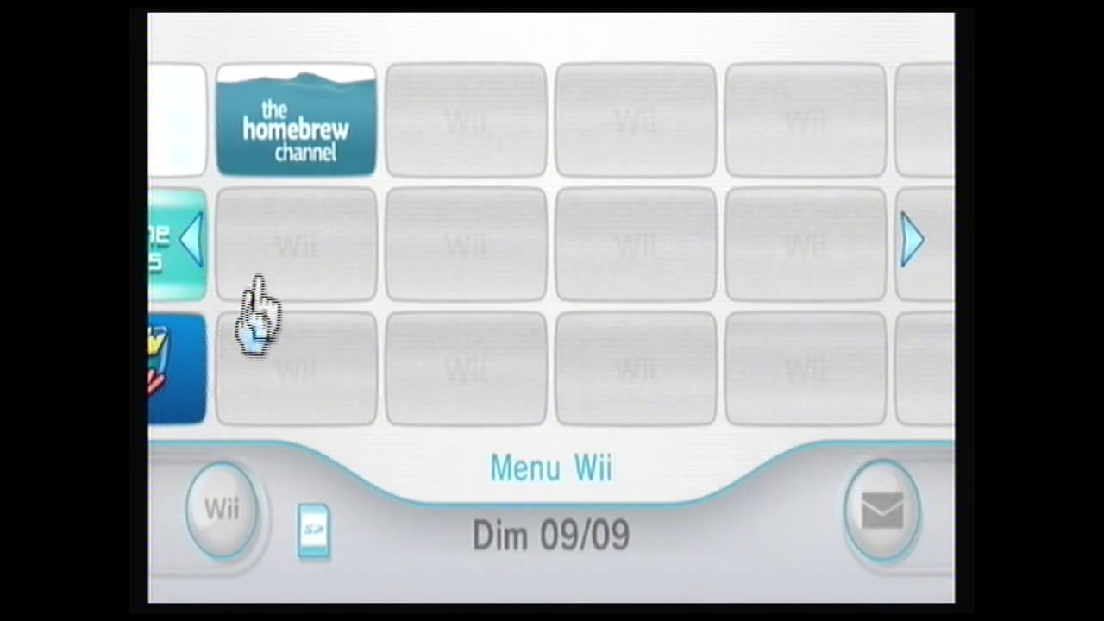
key("Left")
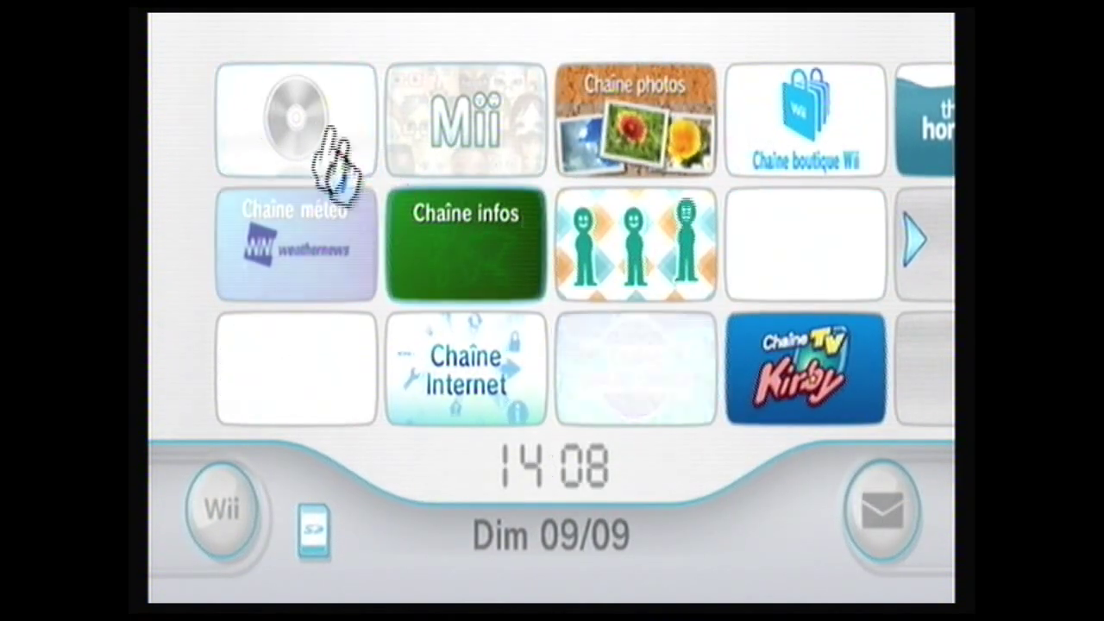
Move the Photo Channel beside The Homebrew Channel on the second page, and move The Homebrew Channel into the freed first-page slot.
left_click_drag(390, 168, 458, 169)
left_click_drag(616, 225, 489, 44)
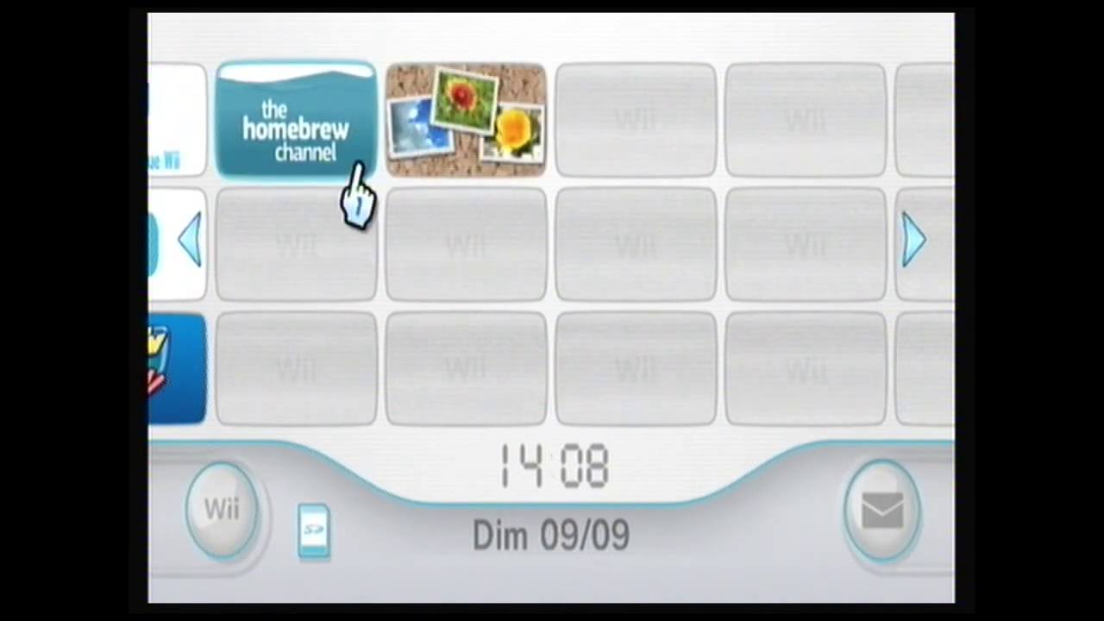
left_click_drag(328, 74, 569, 82)
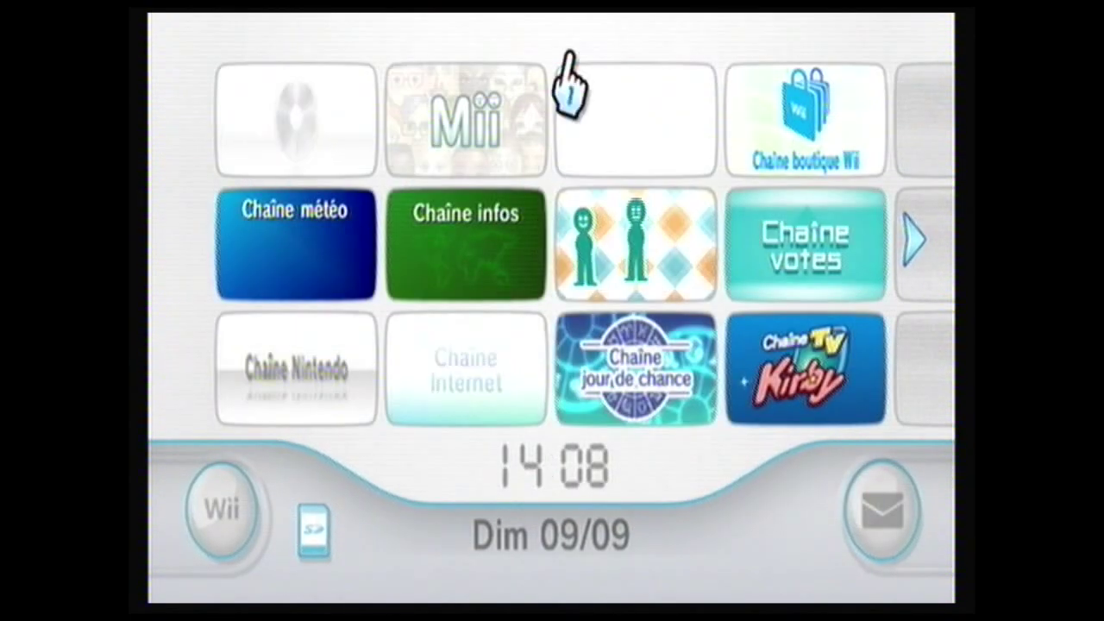
left_click(677, 154)
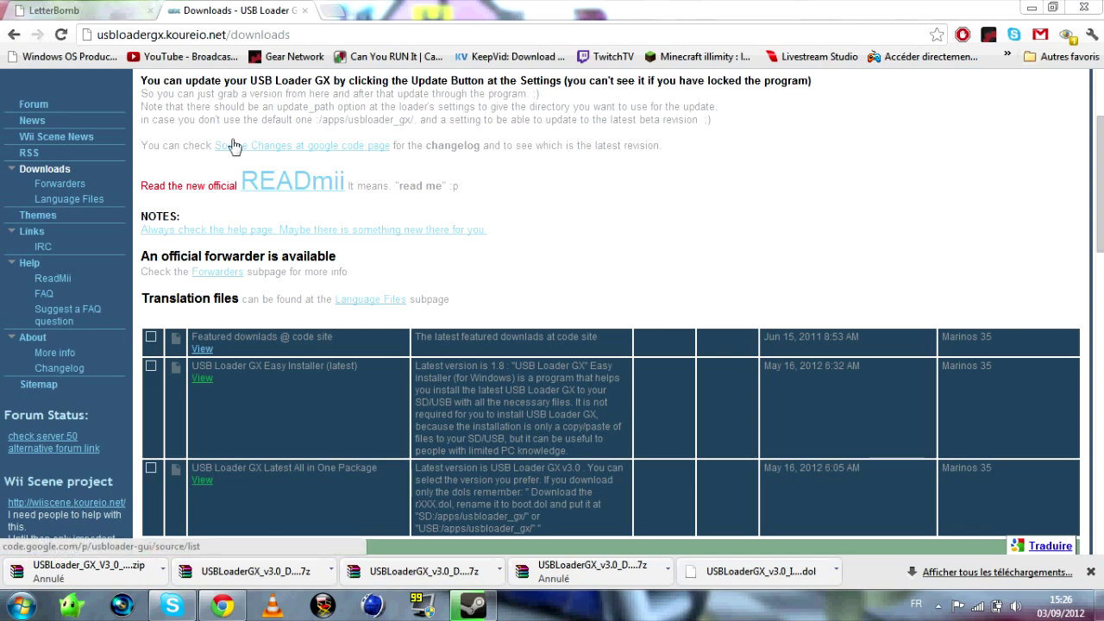
Open the View link for USB Loader GX Easy Installer (latest) on the USB Loader GX downloads page.
left_click_drag(318, 35, 223, 40)
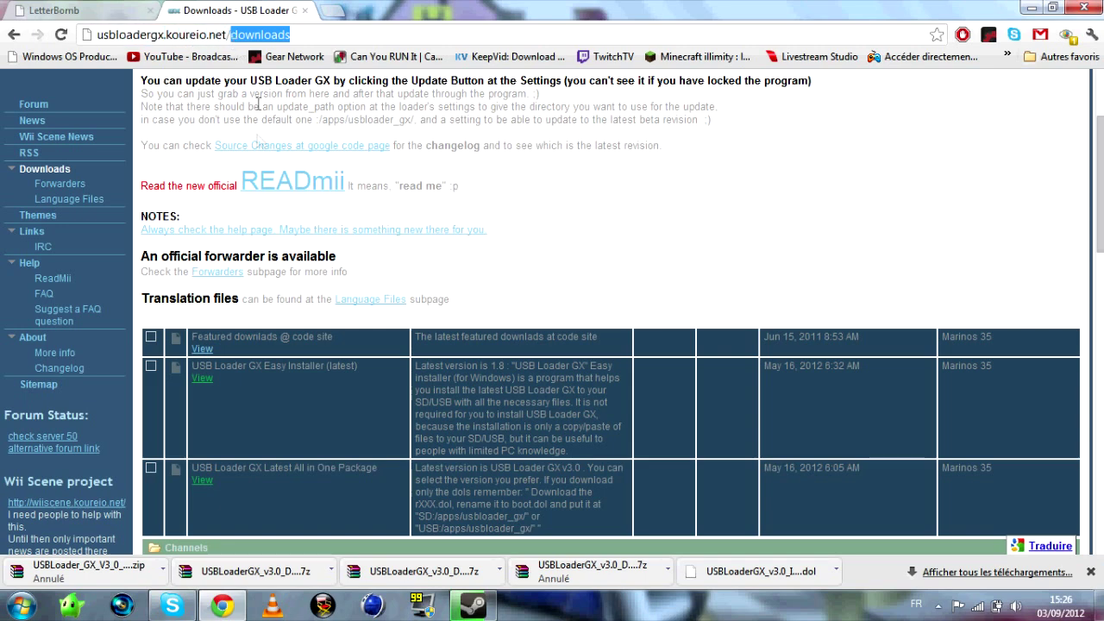
left_click(506, 278)
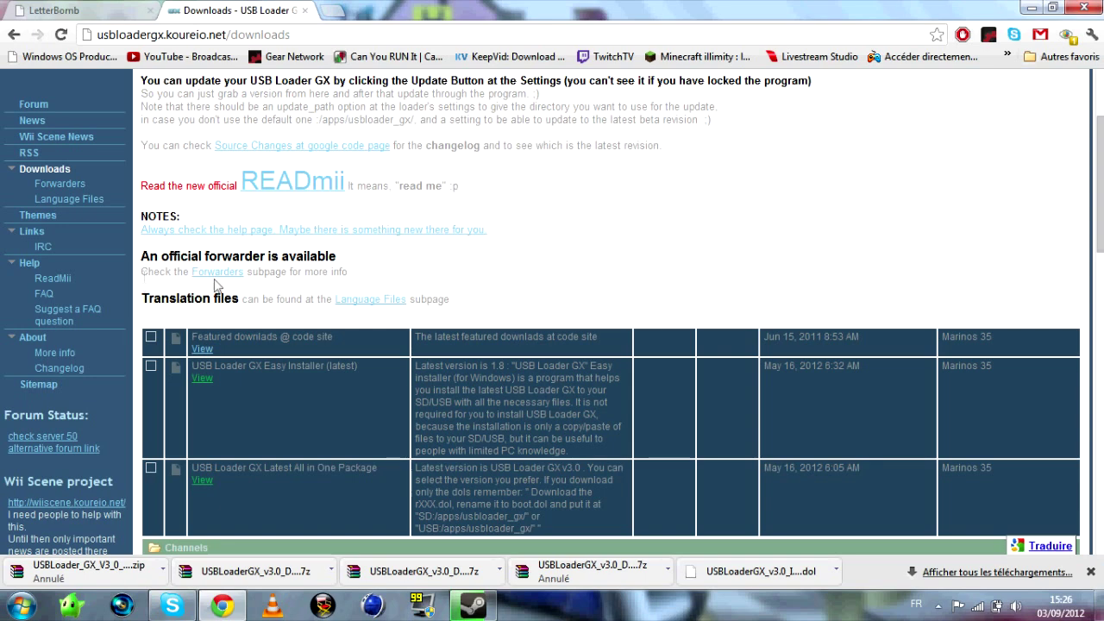
scroll(333, 325, "down", 1)
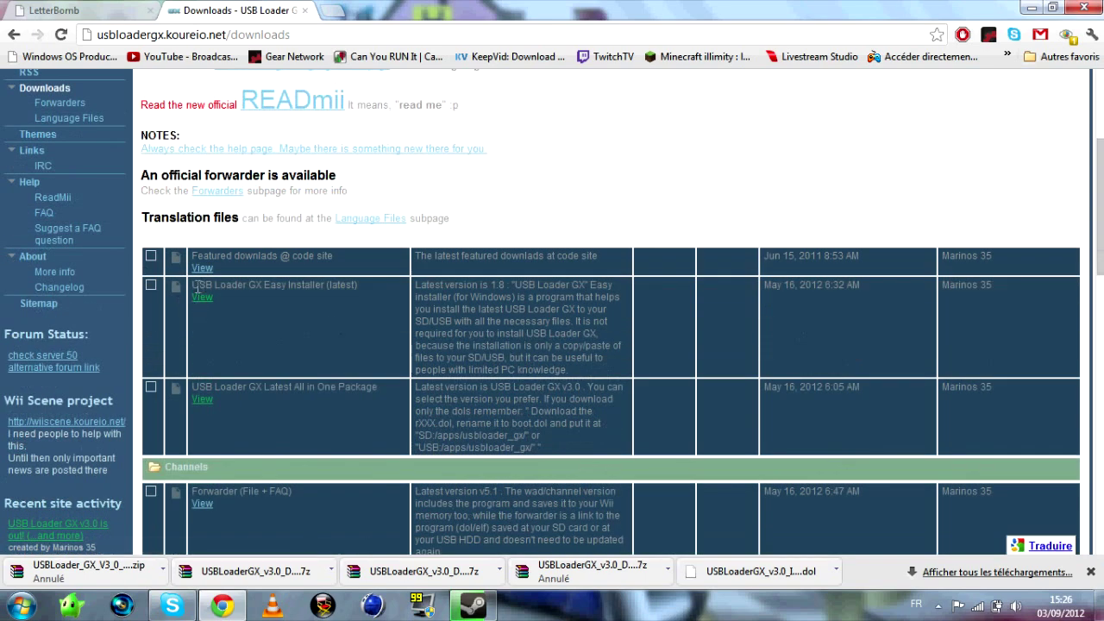
left_click_drag(217, 286, 366, 287)
left_click(243, 304)
left_click(203, 302)
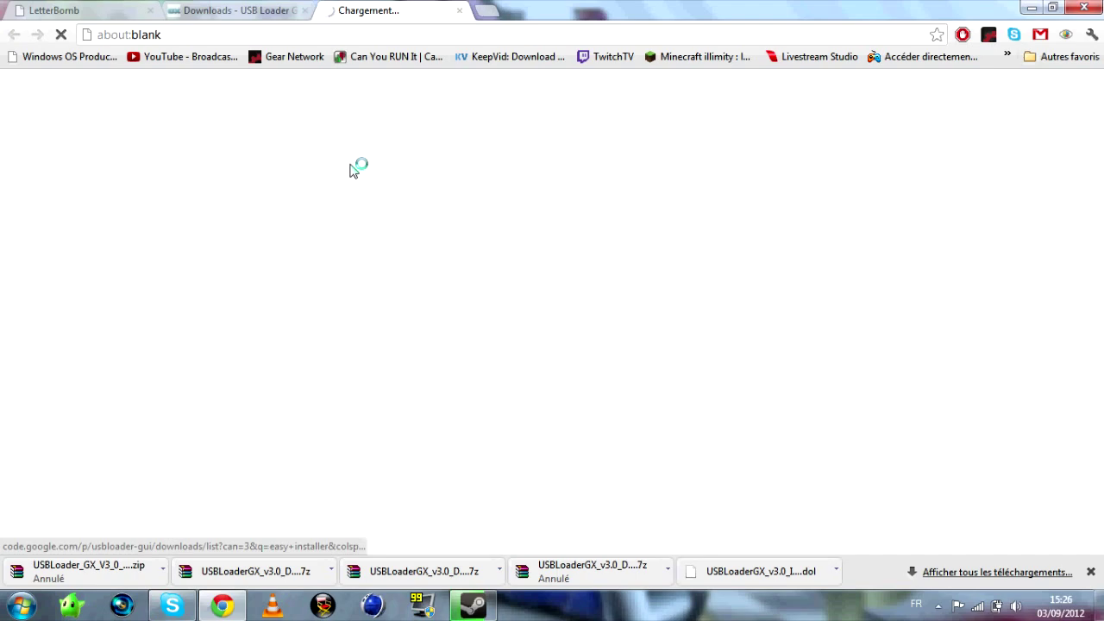
Download USBLoaderGX_Installer_v1.8.exe from the usbloader-gui project downloads.
left_click(304, 17)
left_click(321, 17)
left_click(300, 17)
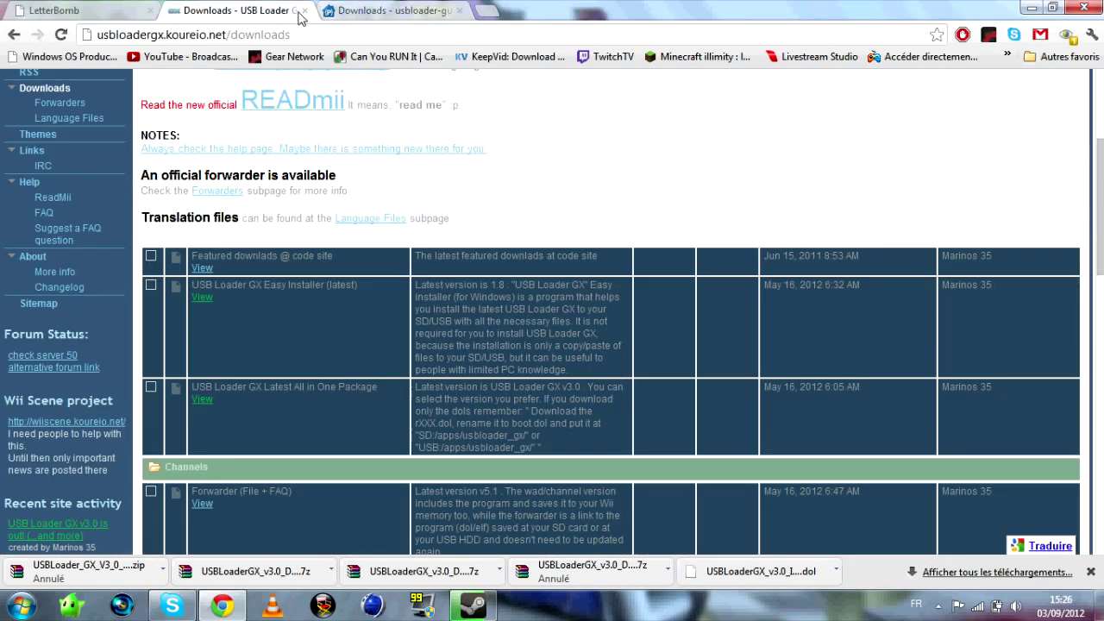
left_click(326, 16)
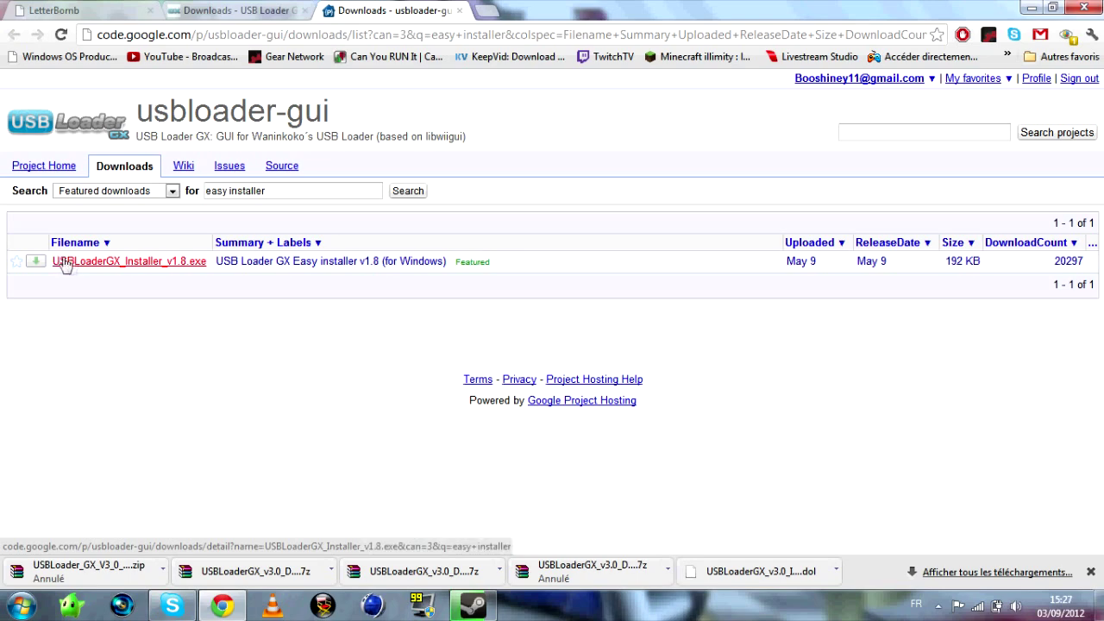
left_click(65, 263)
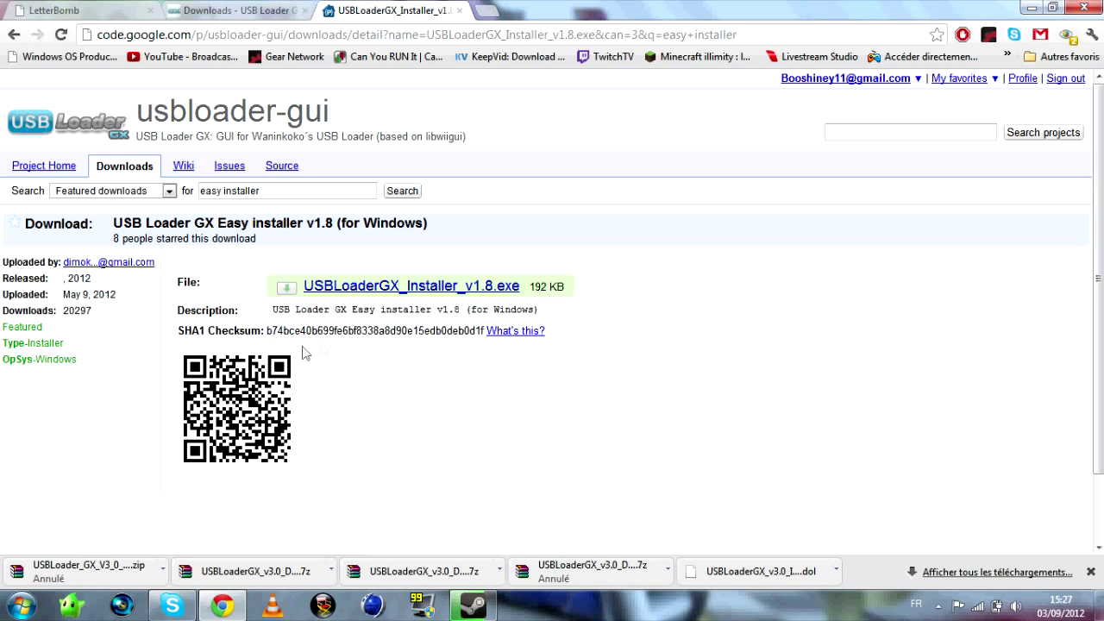
left_click(342, 302)
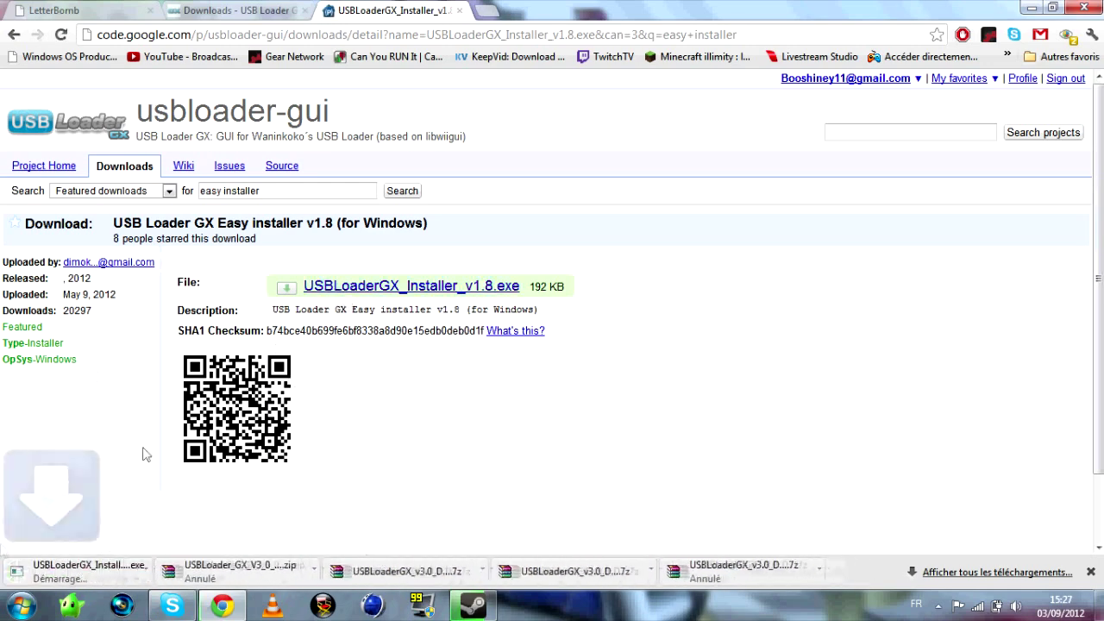
Run the downloaded USBLoaderGX installer, accept the security warning, and close the download's browser tab.
left_click(89, 569)
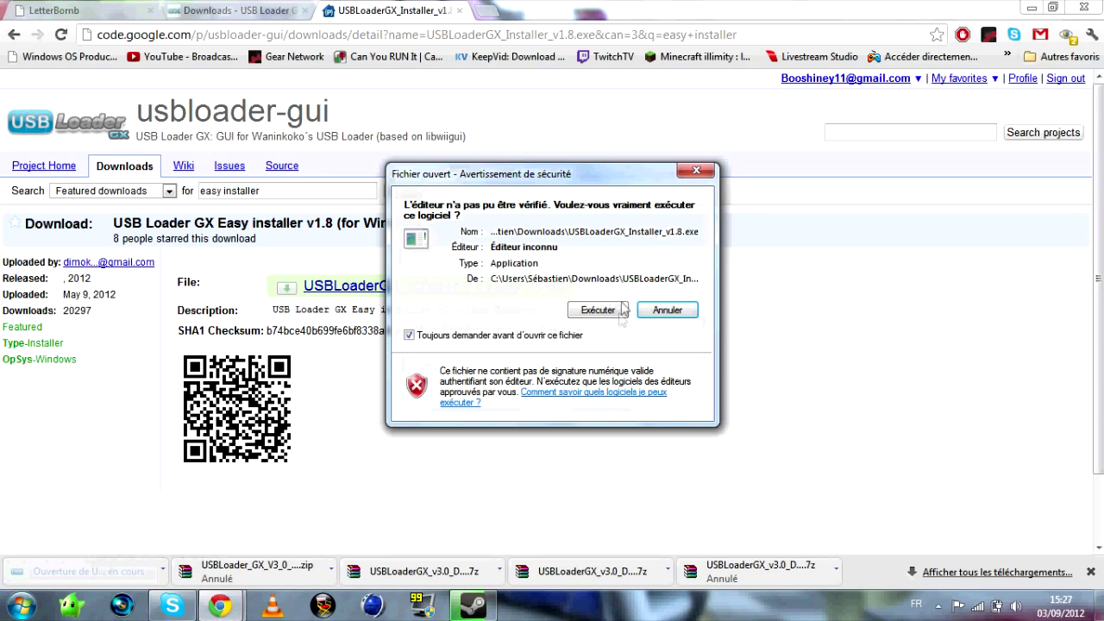
left_click(598, 310)
right_click(601, 305)
left_click(459, 11)
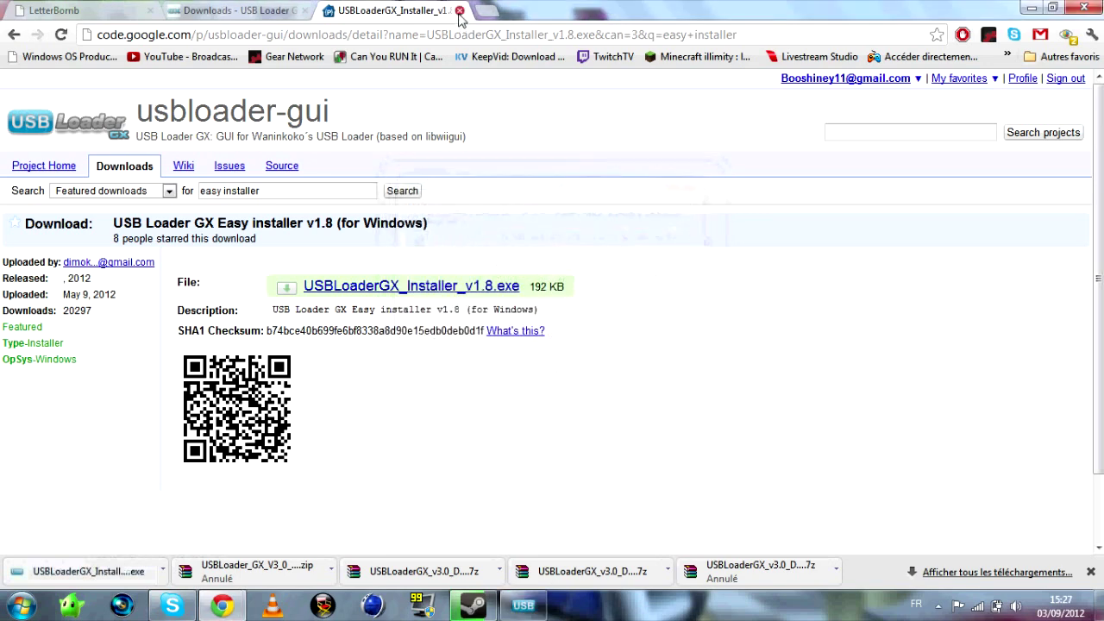
left_click(459, 10)
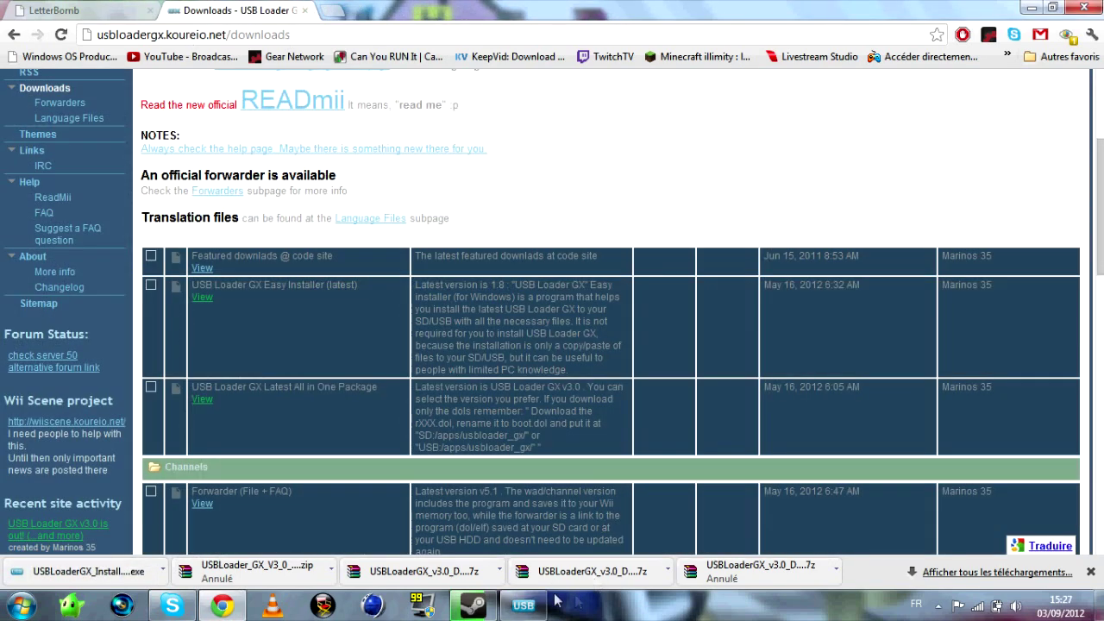
Bring up the USB Loader GX Installer window, move it aside, and continue to the component selection.
left_click(518, 605)
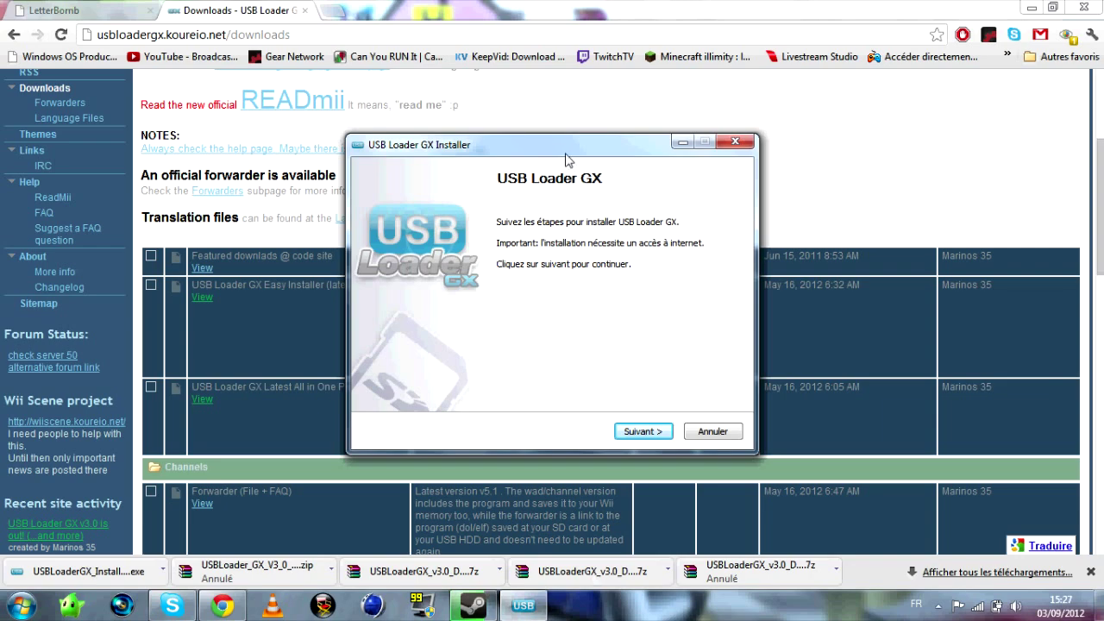
left_click_drag(557, 144, 385, 148)
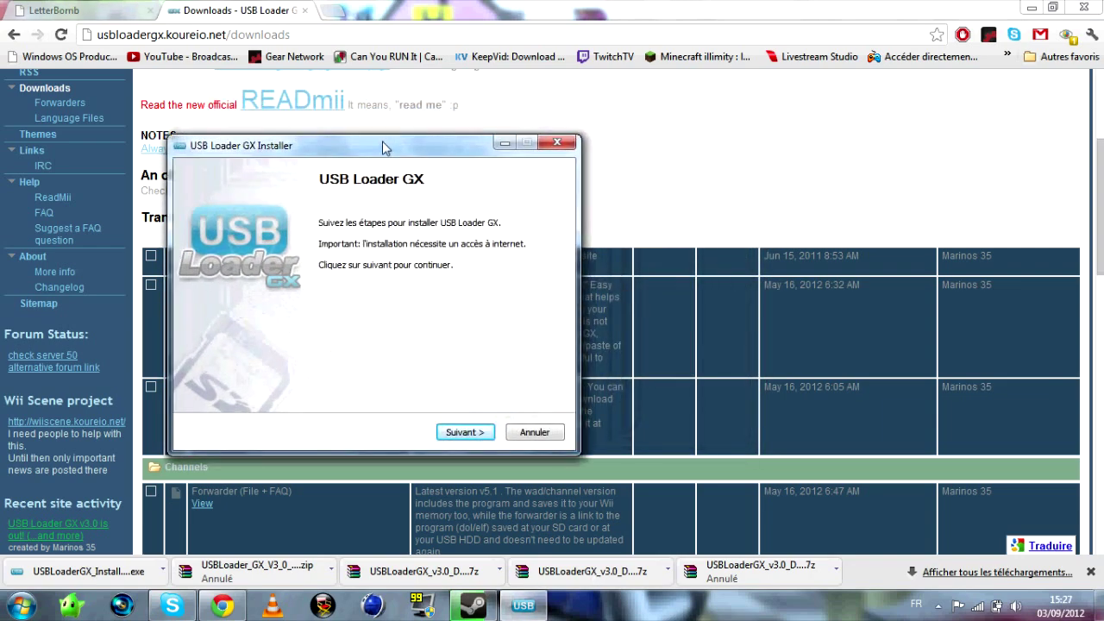
left_click(448, 433)
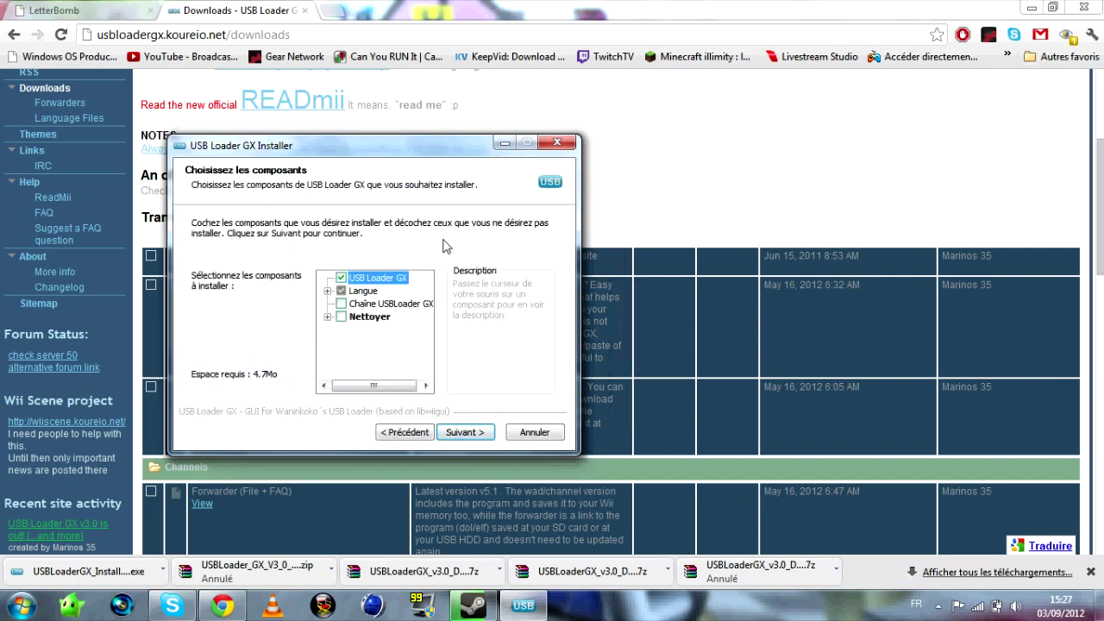
left_click(327, 317)
left_click(328, 317)
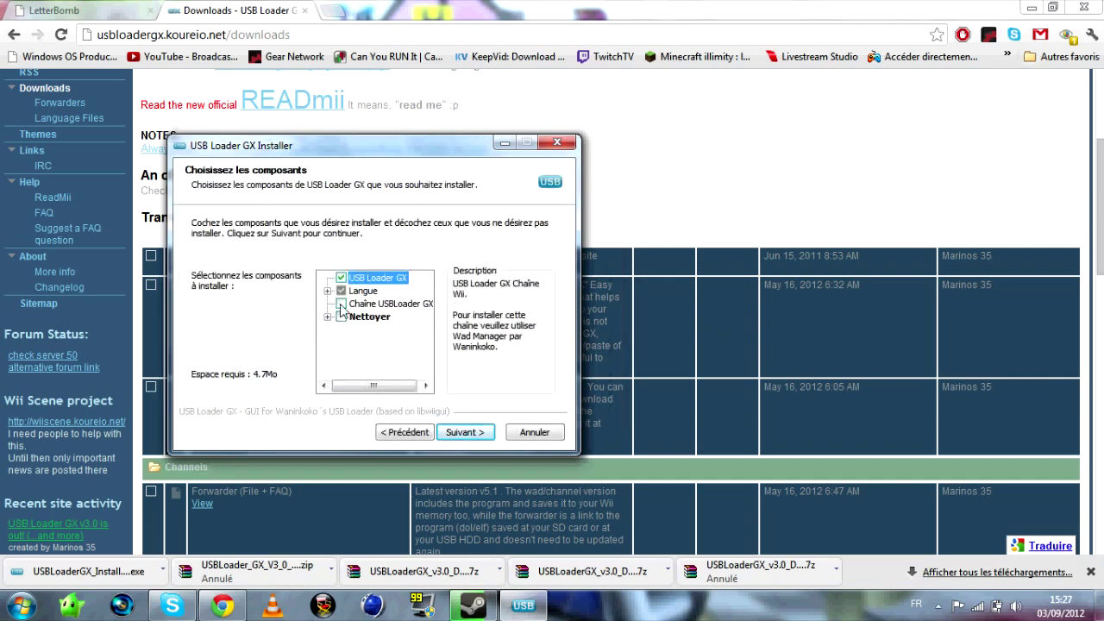
left_click(342, 304)
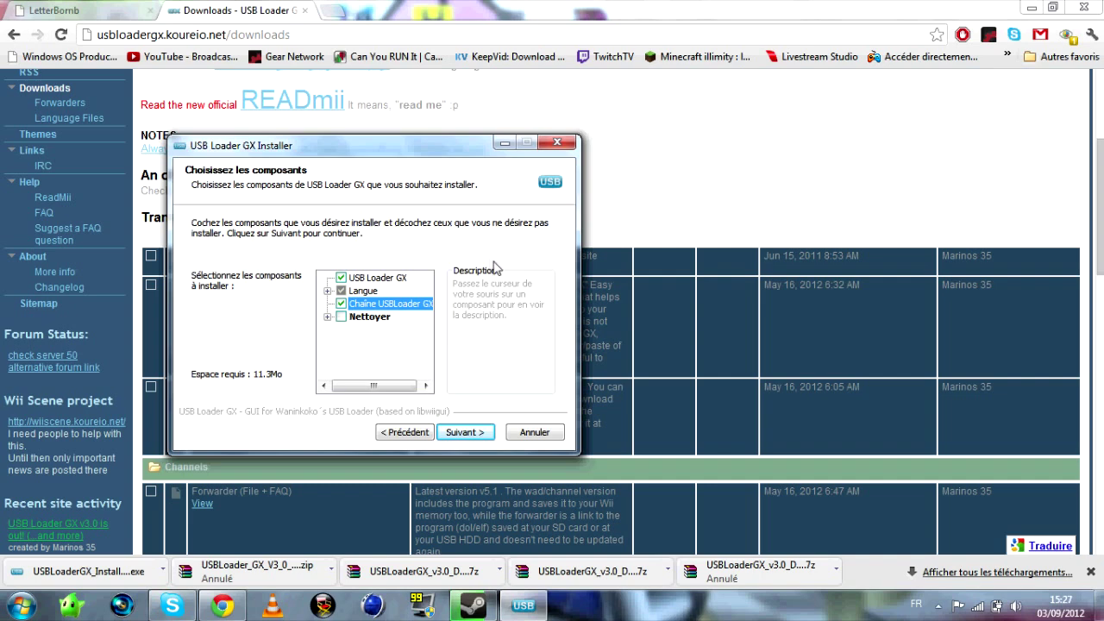
left_click(348, 307)
mouse_move(342, 319)
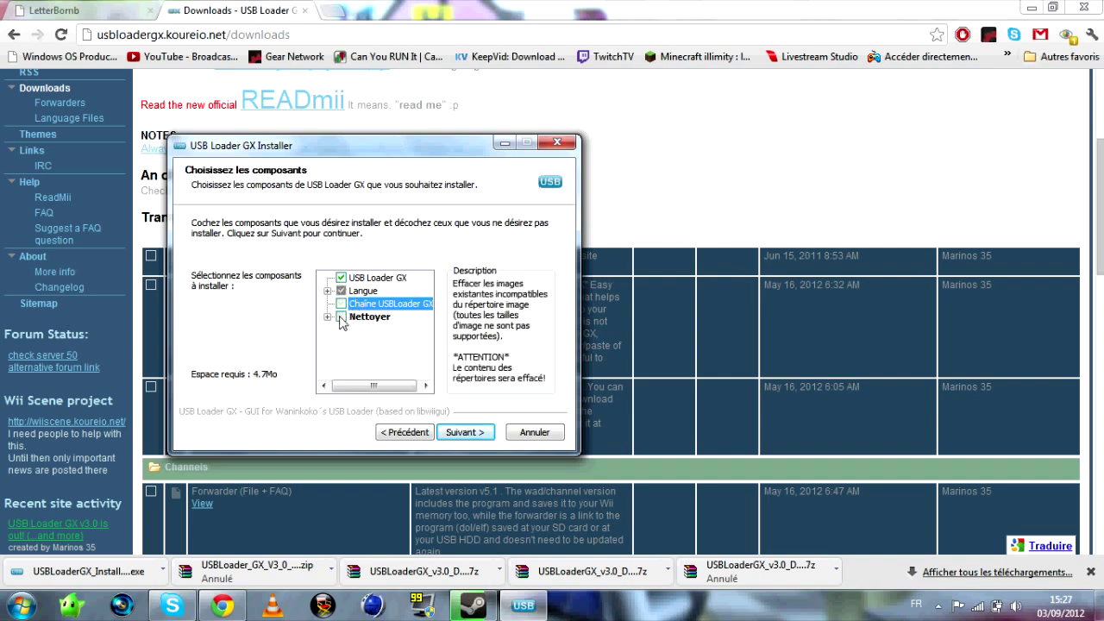
mouse_move(380, 292)
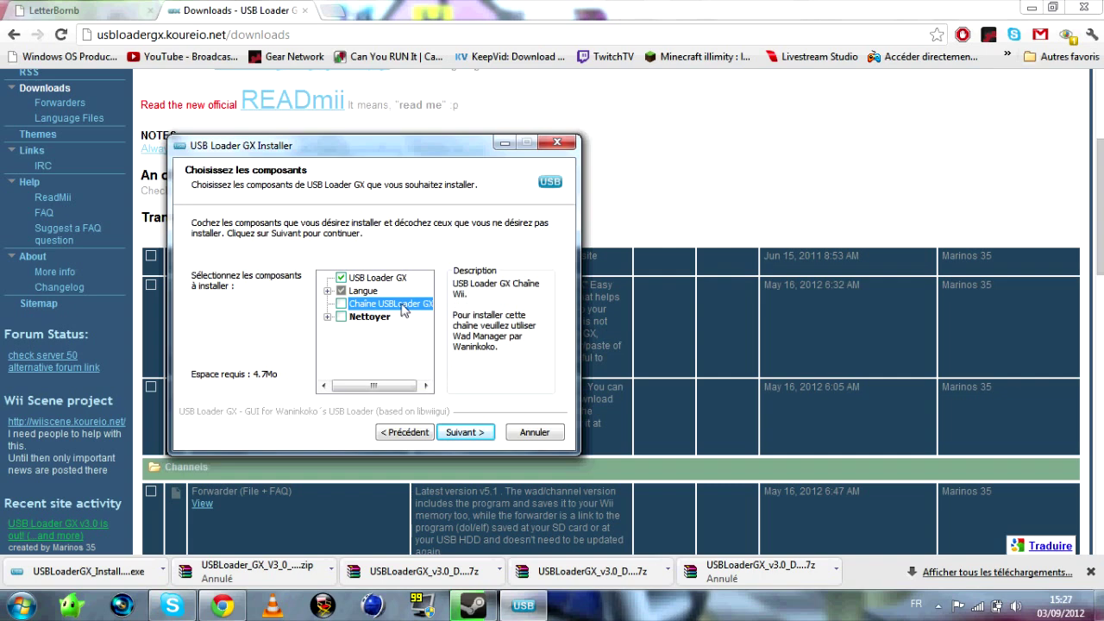
Expand the Langue component and select French as the translation language.
left_click(328, 291)
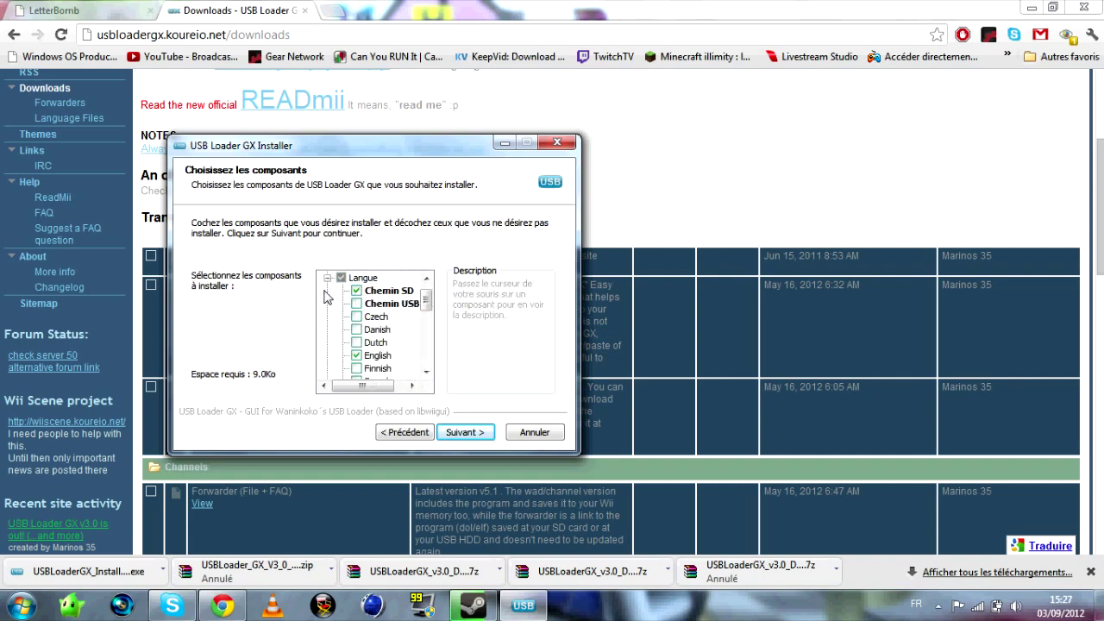
scroll(355, 312, "down", 1)
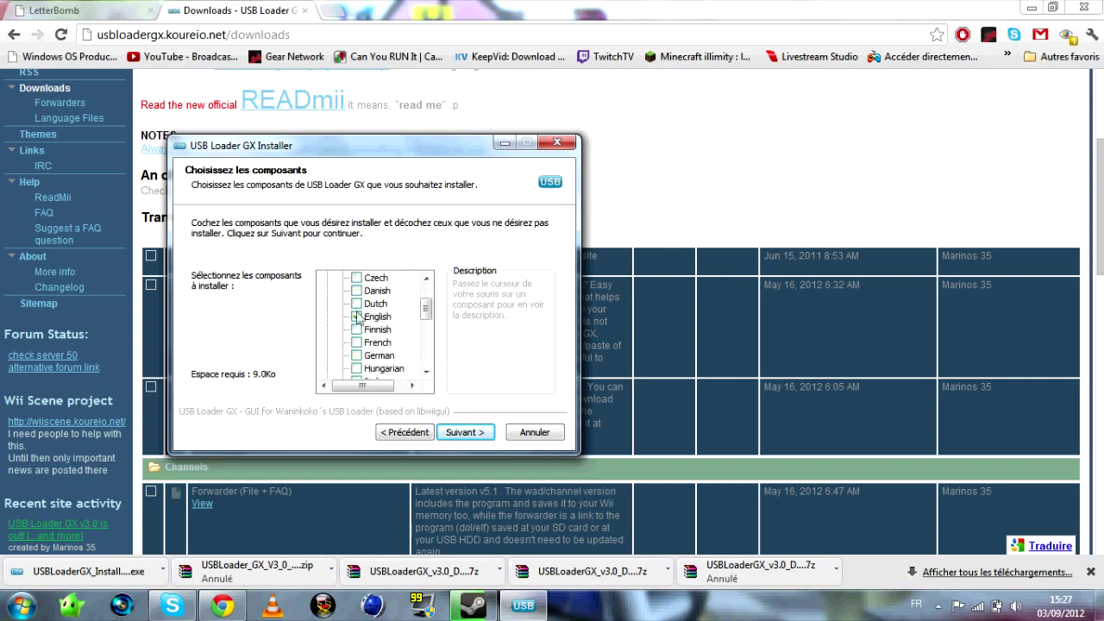
left_click(356, 343)
scroll(338, 310, "up", 2)
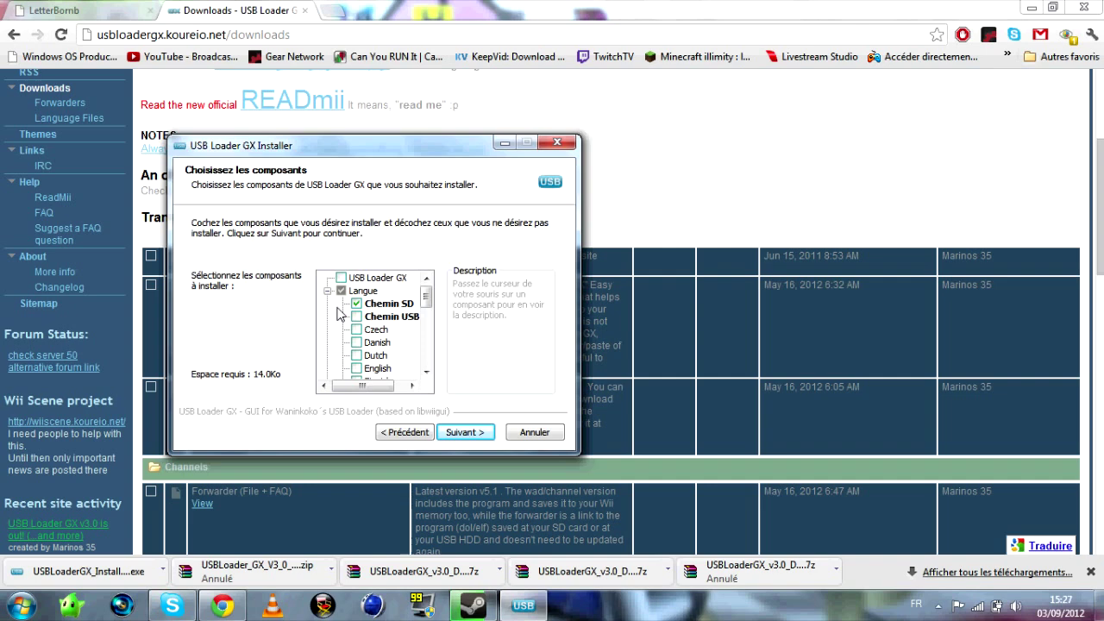
left_click(328, 291)
left_click(328, 292)
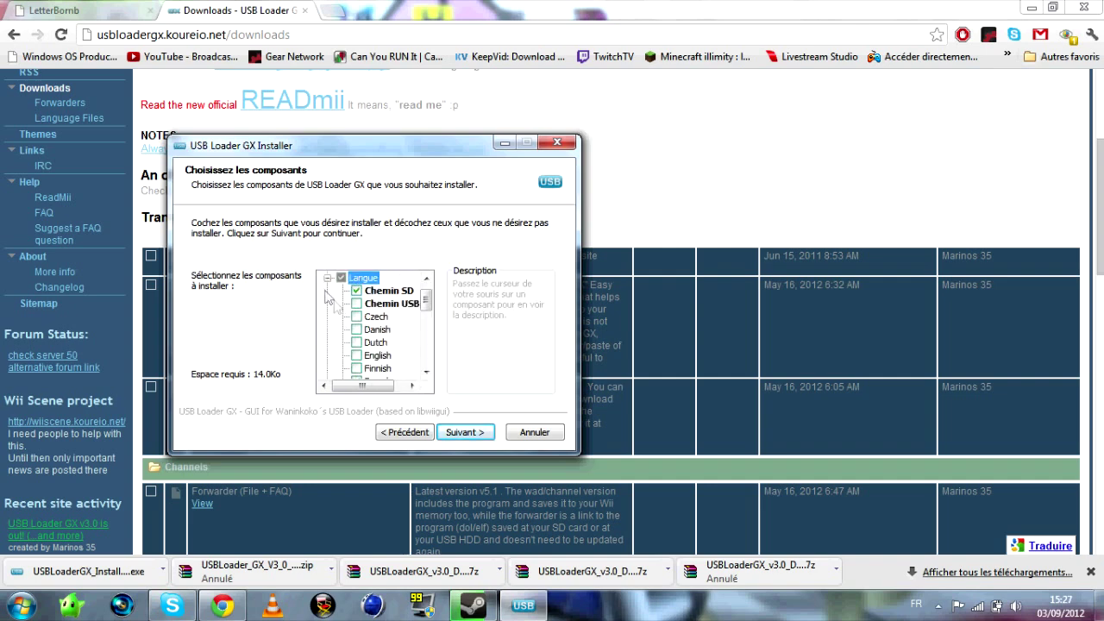
Try English in the Langue component and reselect French.
left_click(356, 356)
scroll(359, 346, "down", 2)
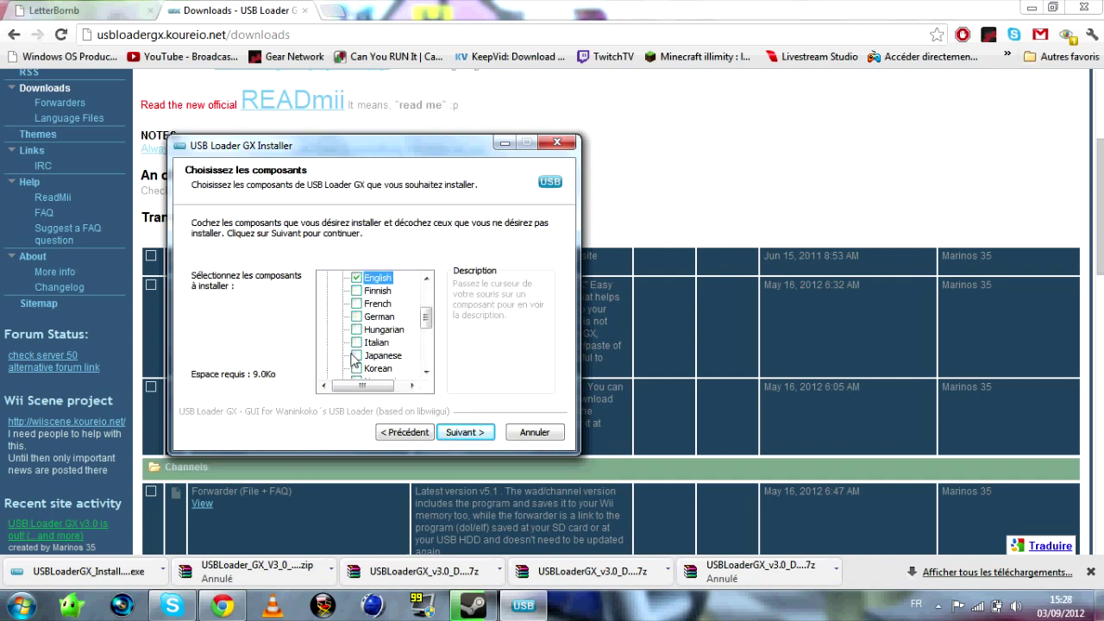
scroll(353, 358, "down", 1)
scroll(373, 316, "up", 1)
left_click(373, 307)
scroll(353, 319, "up", 1)
scroll(352, 320, "down", 1)
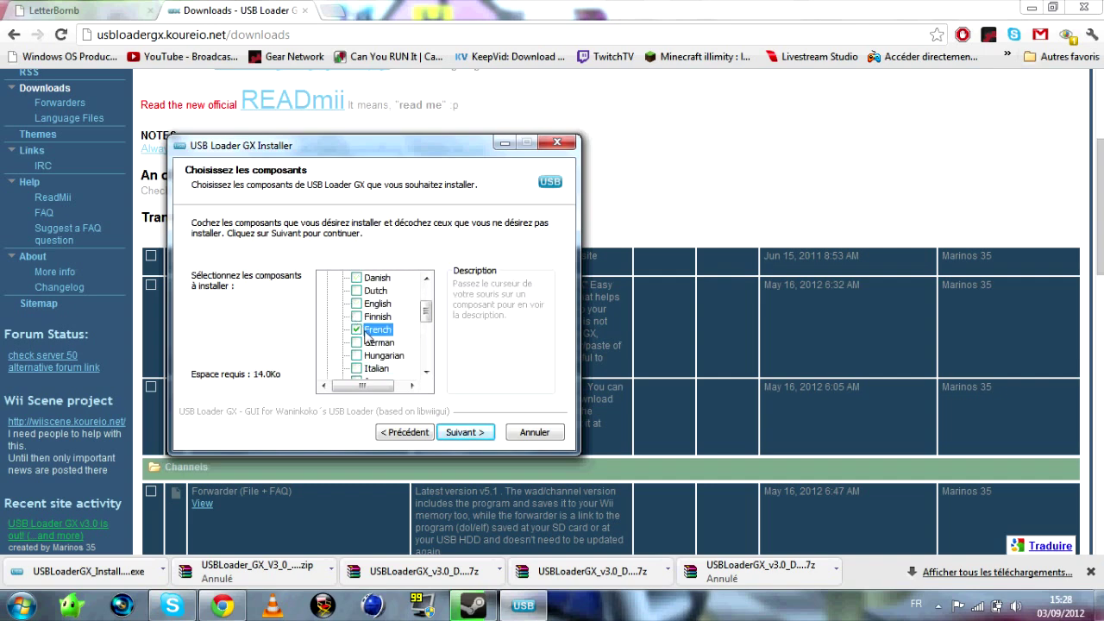
Review and collapse the Langue component, and enable the USB Loader GX component again.
scroll(366, 336, "up", 2)
left_click(328, 291)
scroll(353, 341, "down", 1)
scroll(375, 319, "up", 2)
scroll(377, 311, "down", 2)
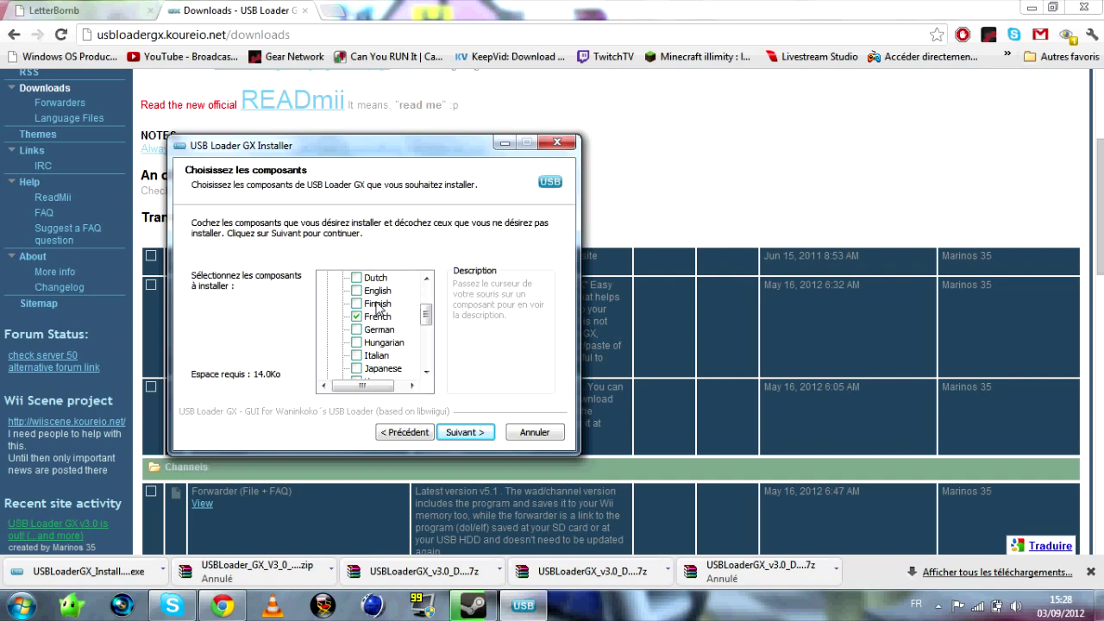
scroll(369, 321, "up", 3)
left_click(328, 291)
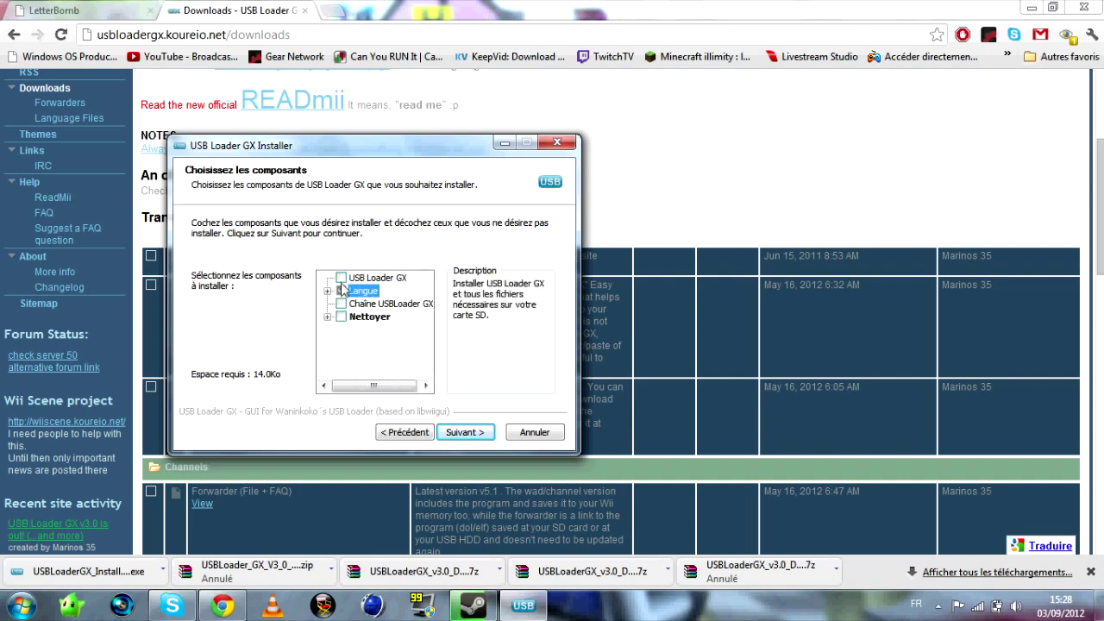
left_click(345, 279)
left_click(328, 291)
scroll(327, 297, "down", 1)
scroll(326, 298, "up", 1)
left_click(329, 291)
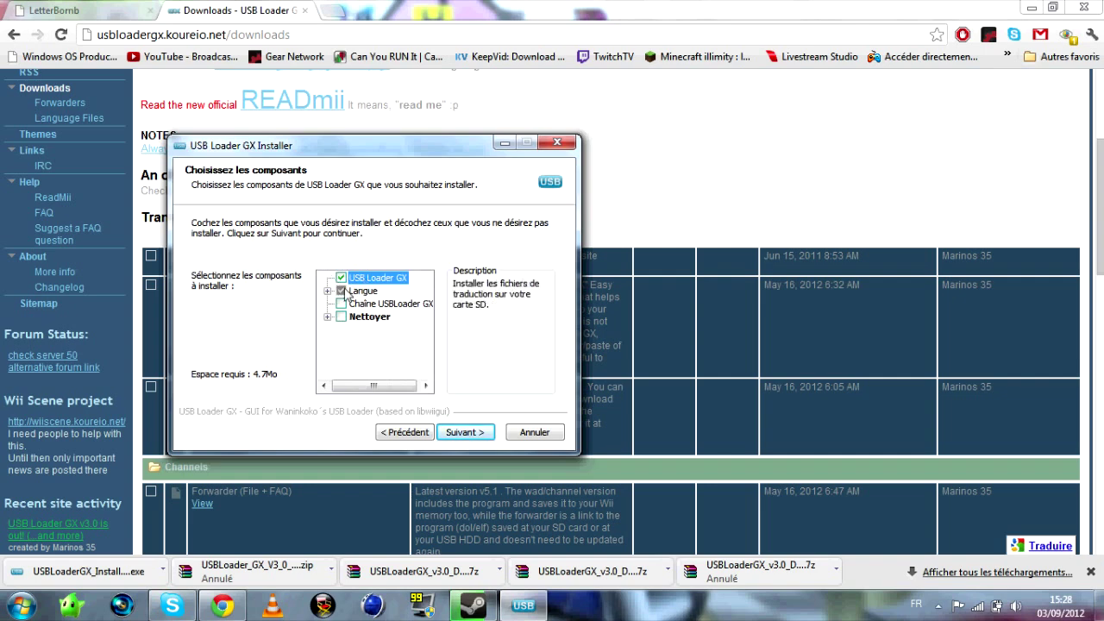
Continue to the installation folder choice and browse for a destination, selecting CARTE SD (G:) under Ordinateur.
left_click(465, 432)
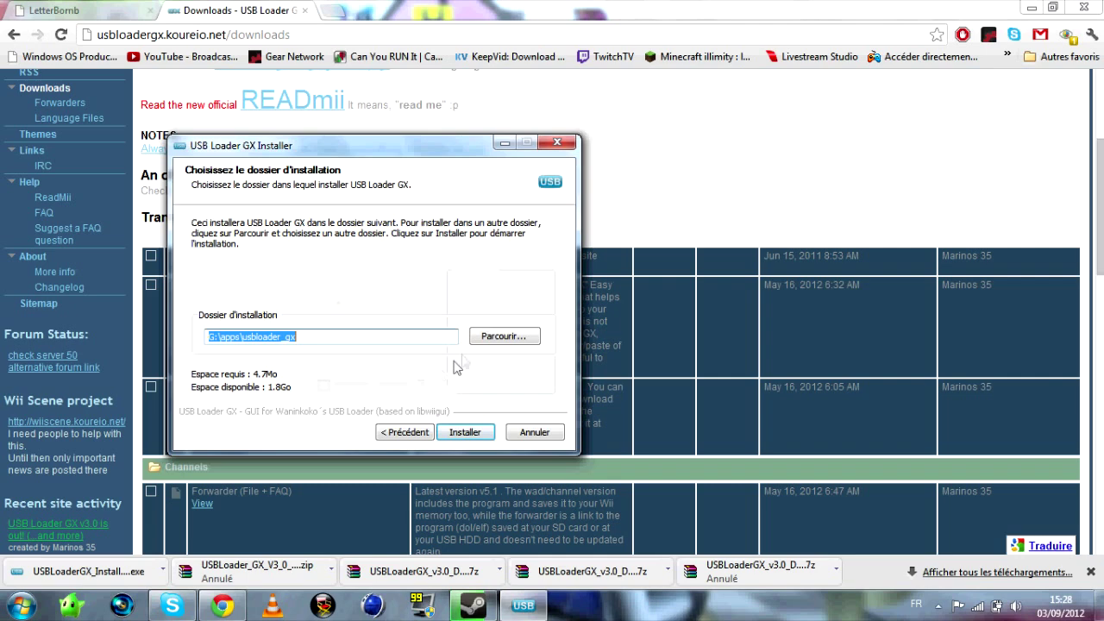
left_click(483, 338)
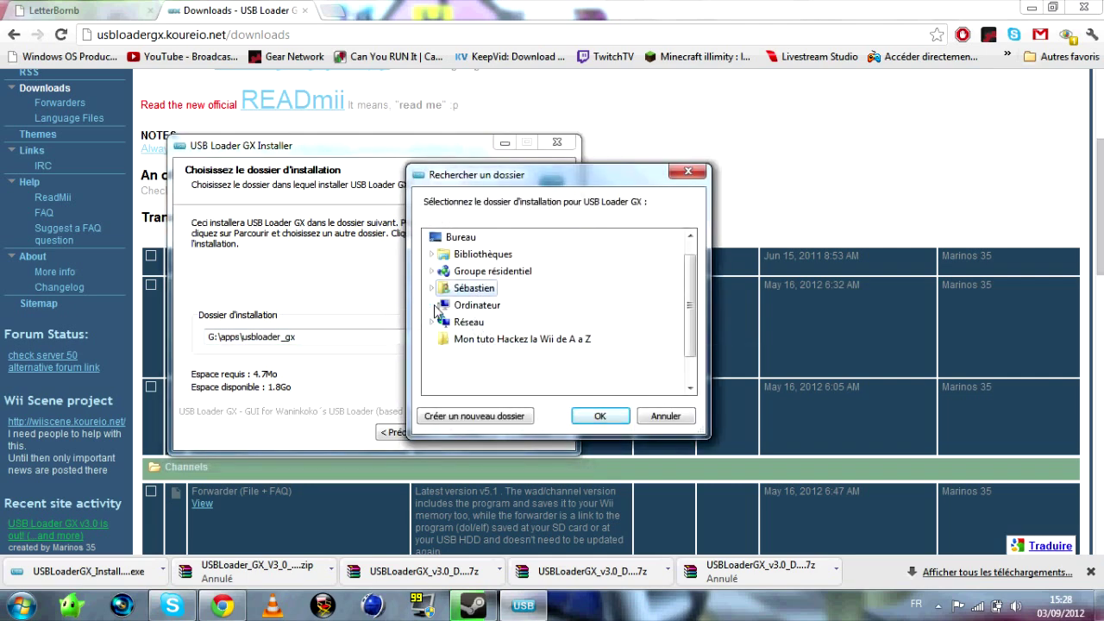
left_click(434, 306)
left_click(441, 385)
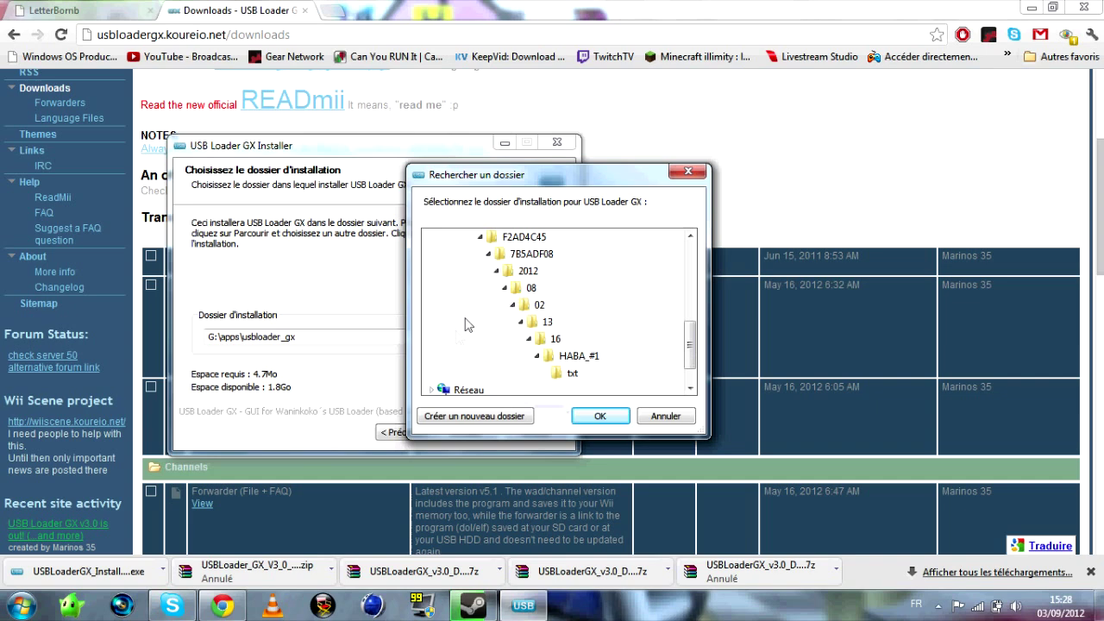
scroll(469, 319, "up", 3)
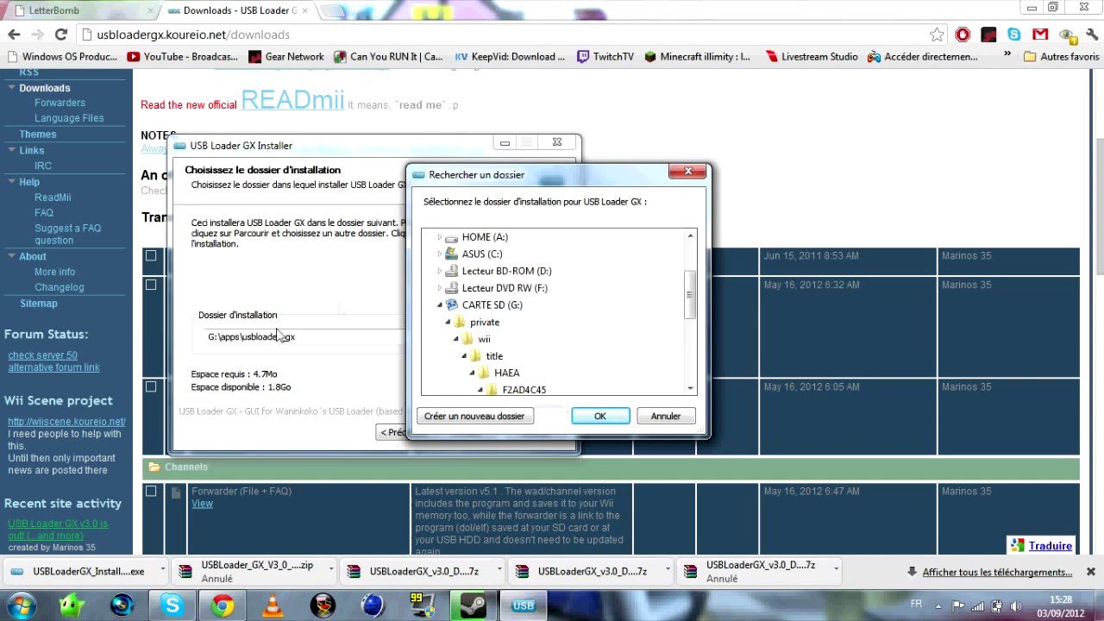
left_click(514, 305)
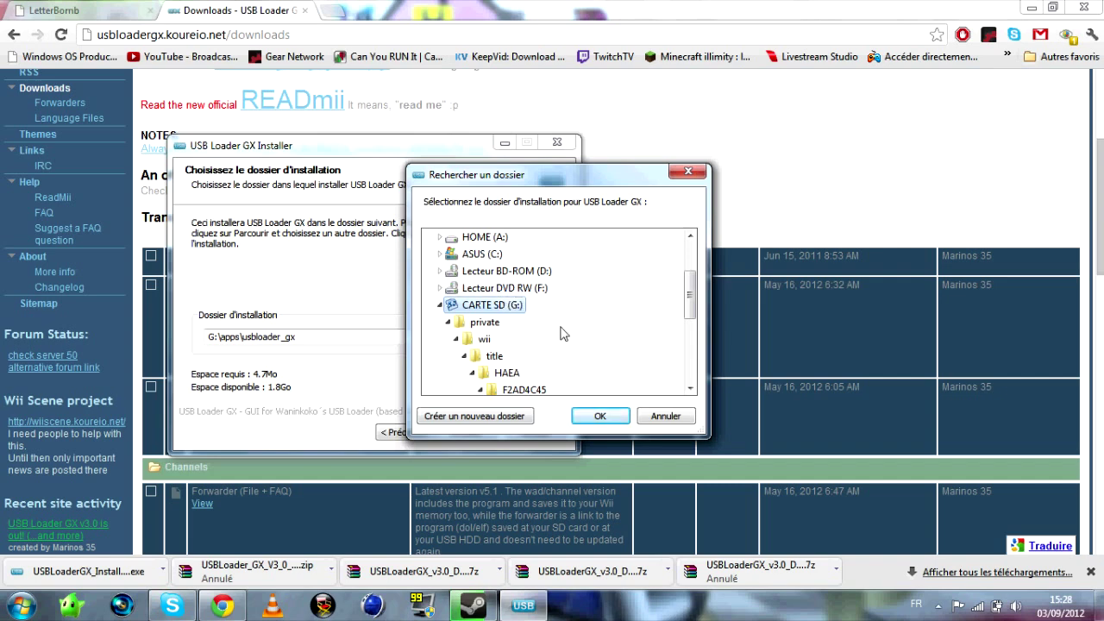
scroll(561, 334, "down", 4)
scroll(561, 334, "up", 3)
scroll(561, 334, "up", 2)
scroll(560, 334, "down", 2)
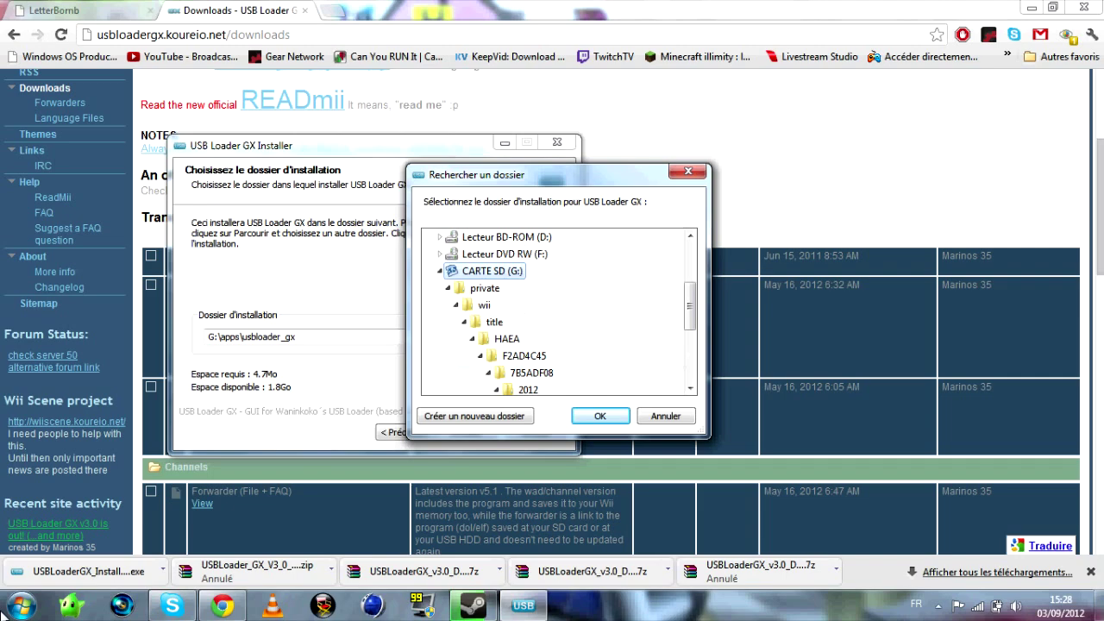
Open CARTE SD (G:) in Windows Explorer and delete all the files and folders on it.
key("super")
left_click(268, 331)
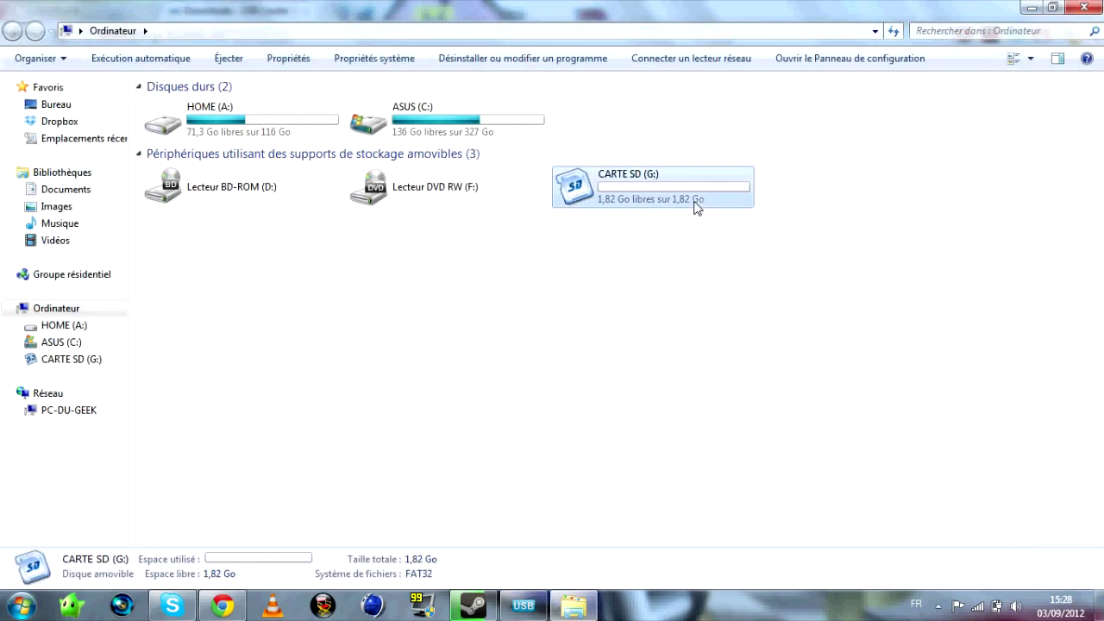
double_click(698, 208)
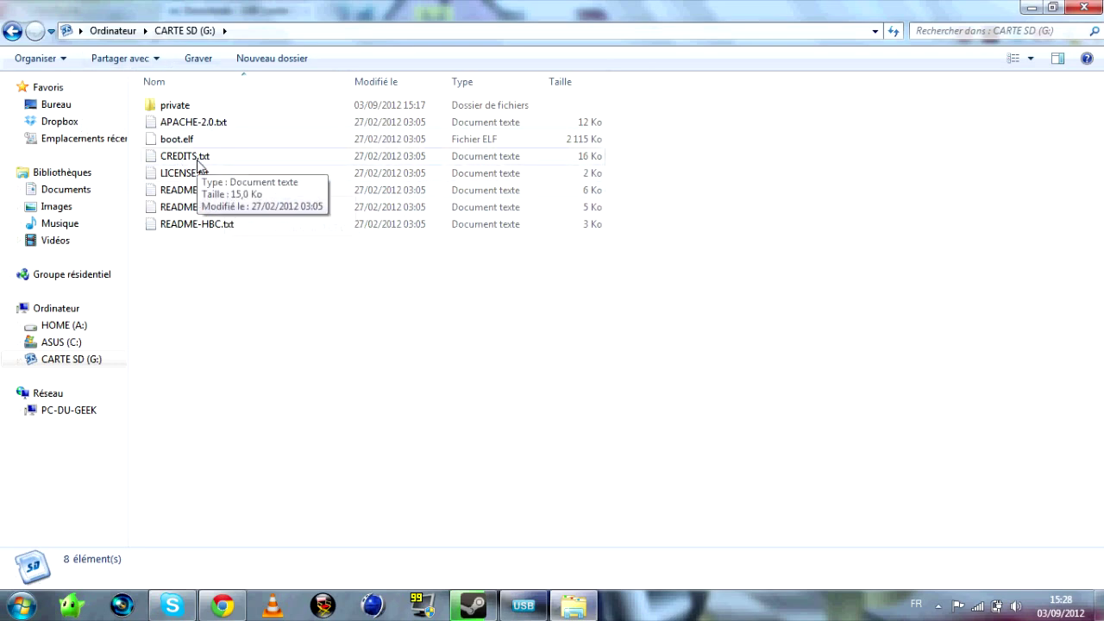
left_click_drag(286, 331, 357, 7)
key("Delete")
key("Return")
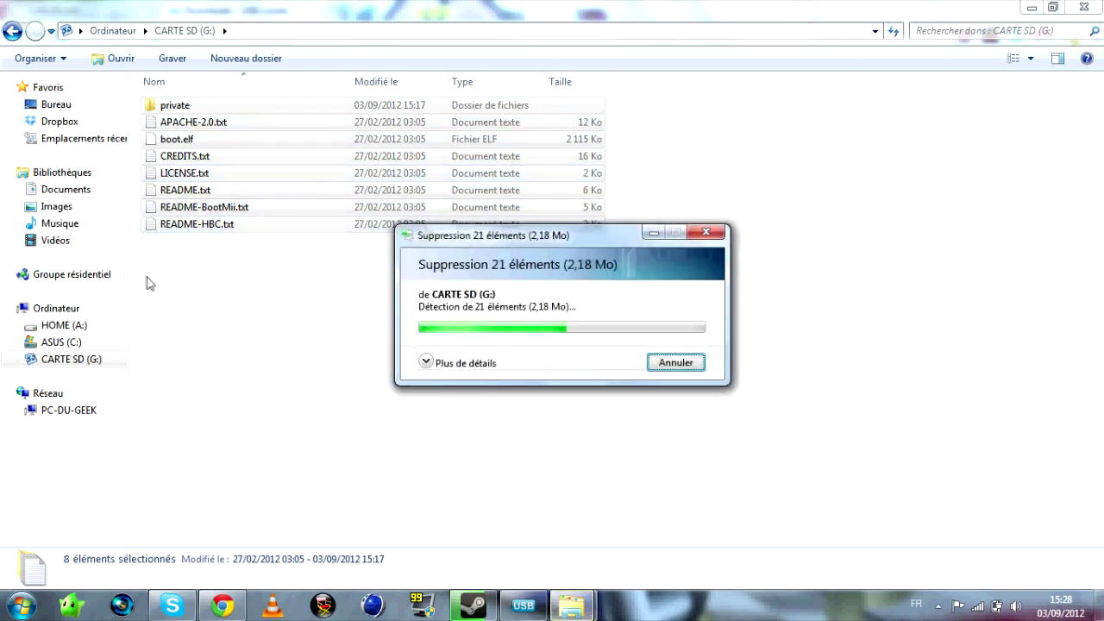
Create a new folder named apps at the root of the SD card.
right_click(302, 277)
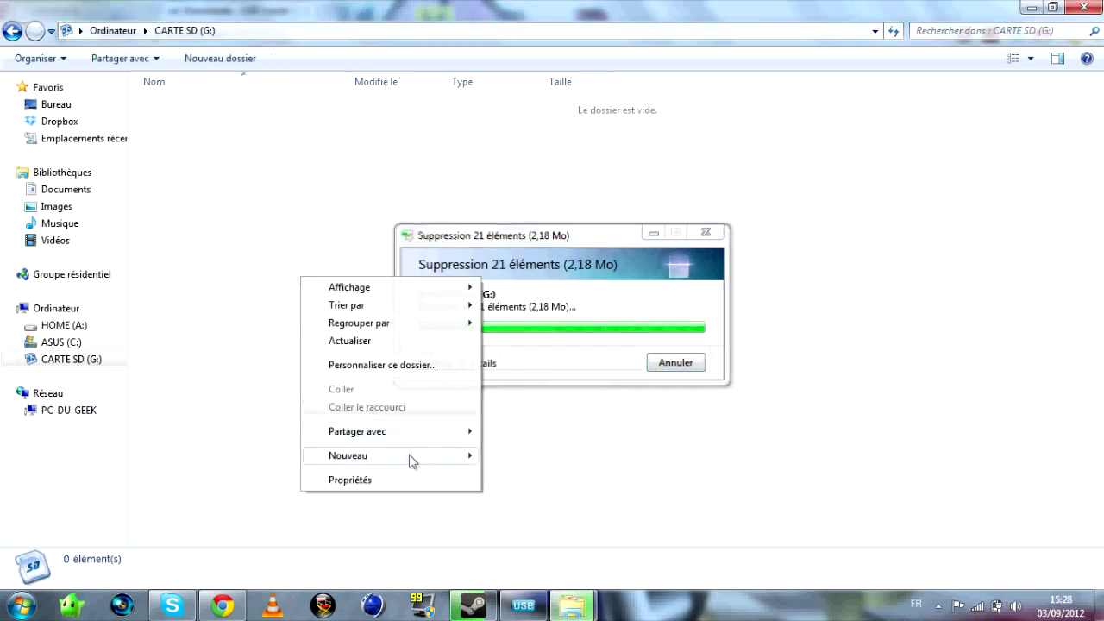
mouse_move(410, 461)
left_click(544, 289)
type("apps")
key("Return")
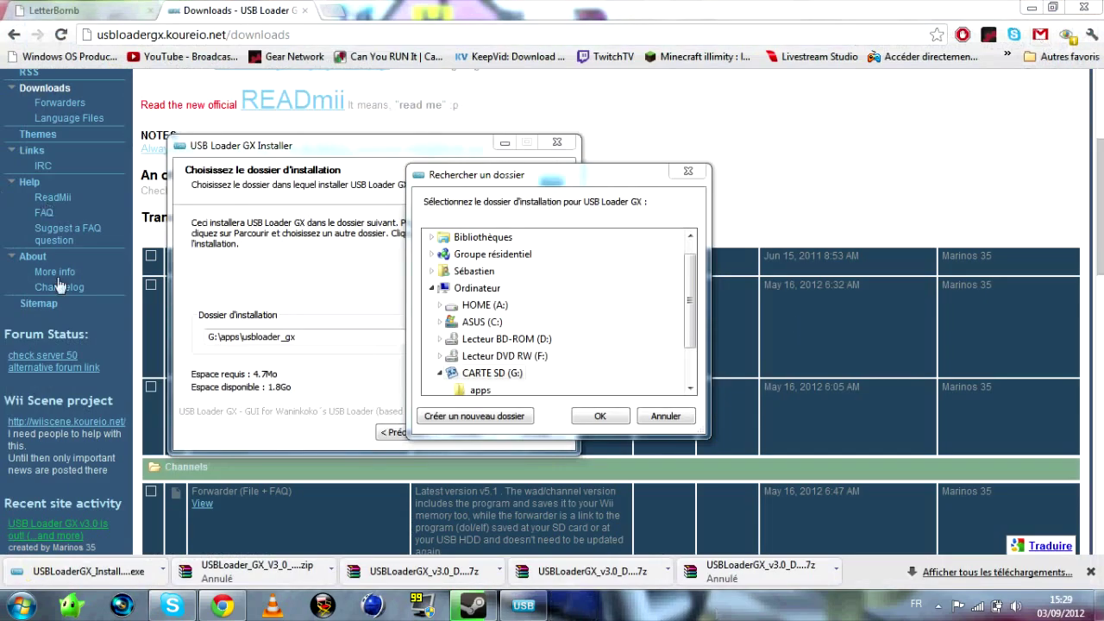
left_click(21, 606)
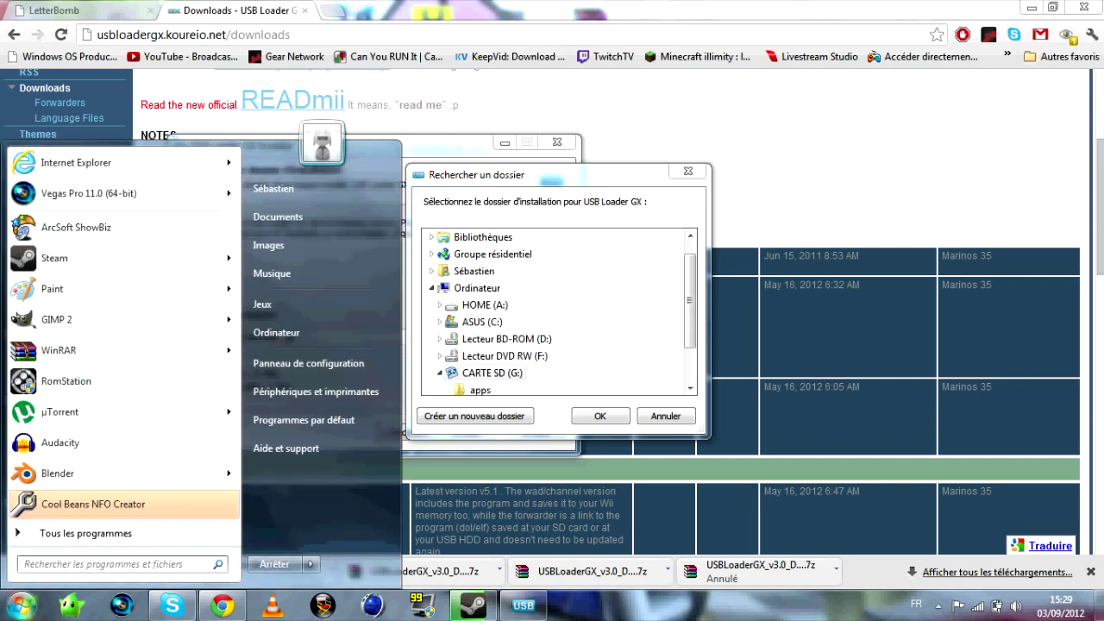
type("Corbeil")
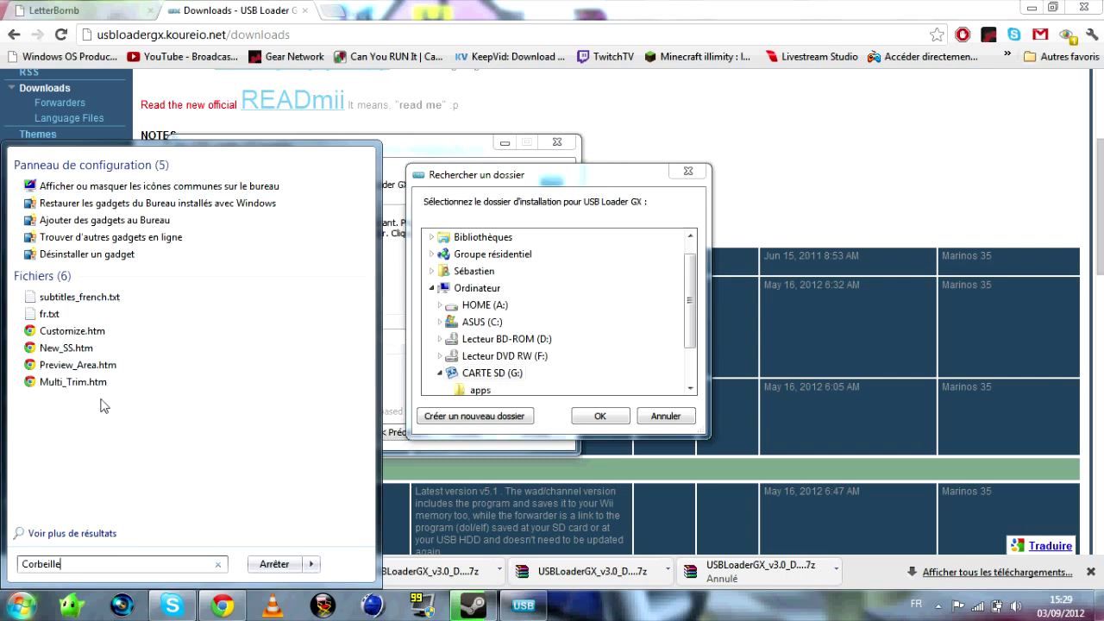
key("BackSpace")
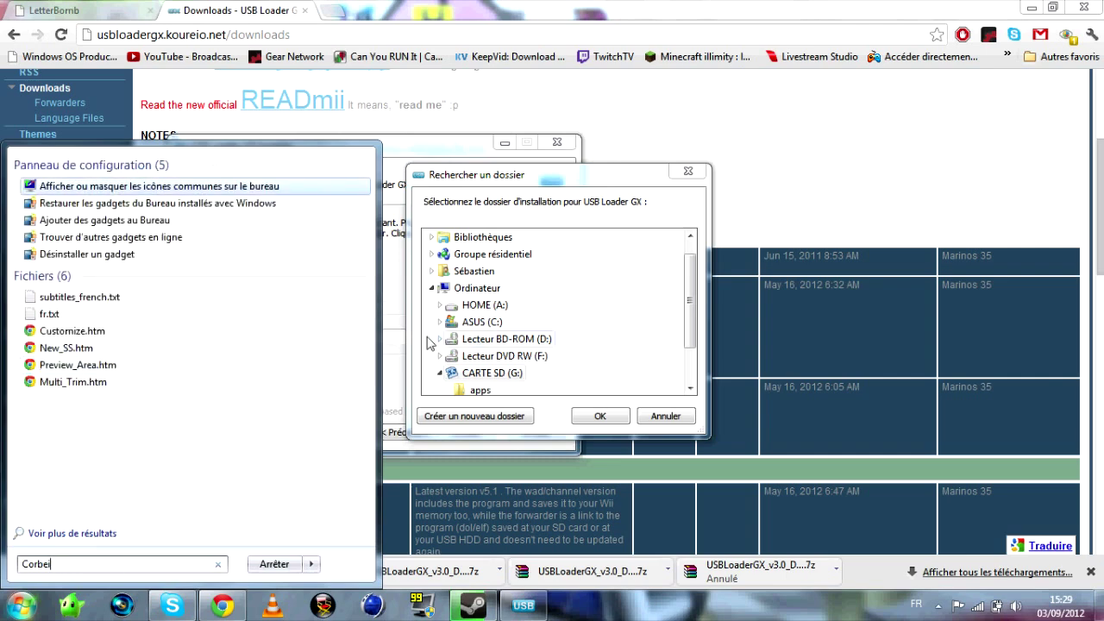
left_click(578, 261)
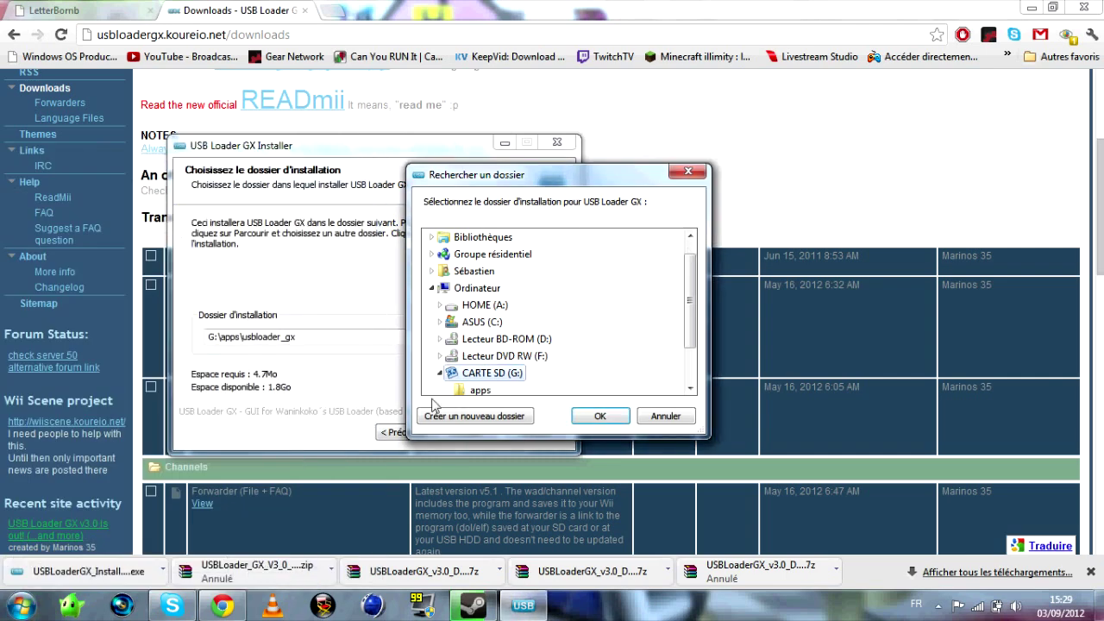
Choose the apps folder on CARTE SD (G:) as the installation location and confirm it.
scroll(478, 377, "down", 1)
left_click(476, 339)
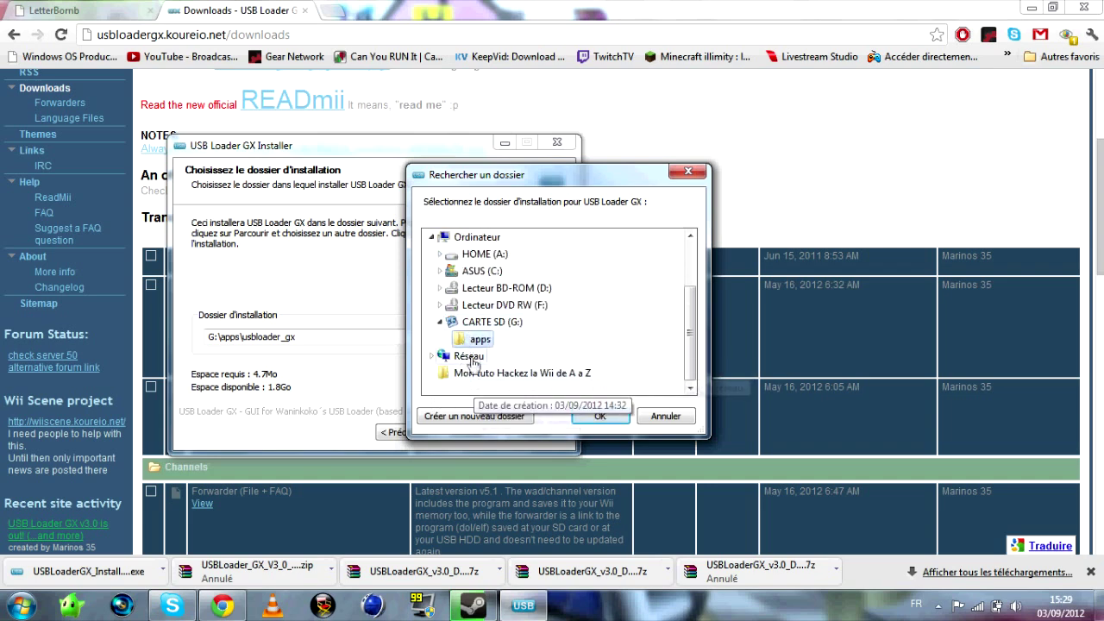
left_click(599, 415)
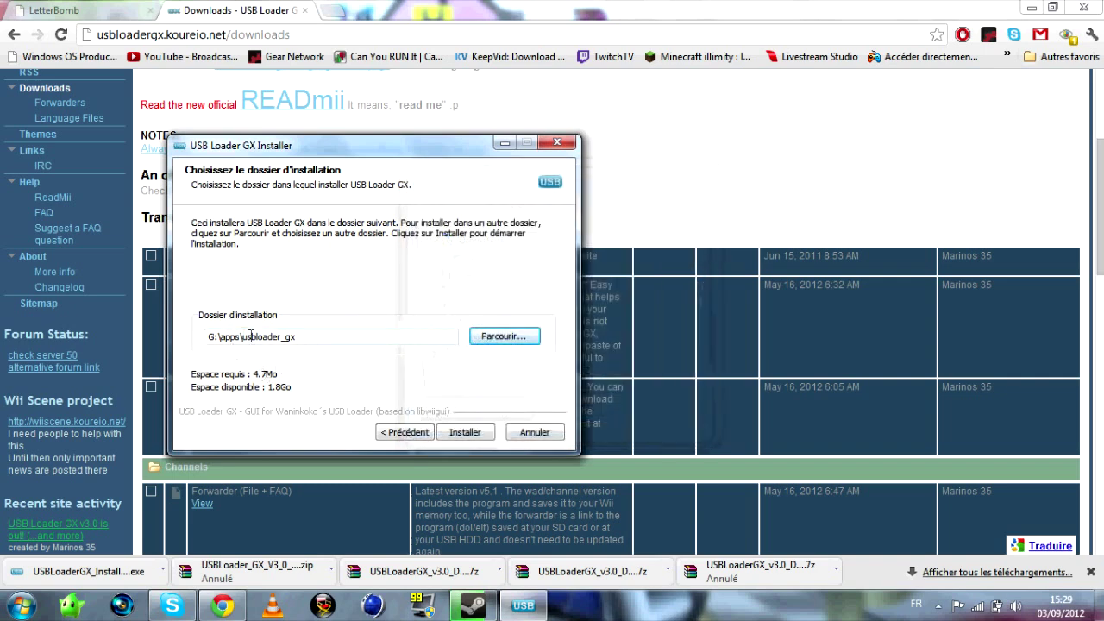
Install USB Loader GX into G:\apps\usbloader_gx and close the finished installer without displaying the Readme file.
left_click_drag(208, 337, 222, 336)
left_click(442, 430)
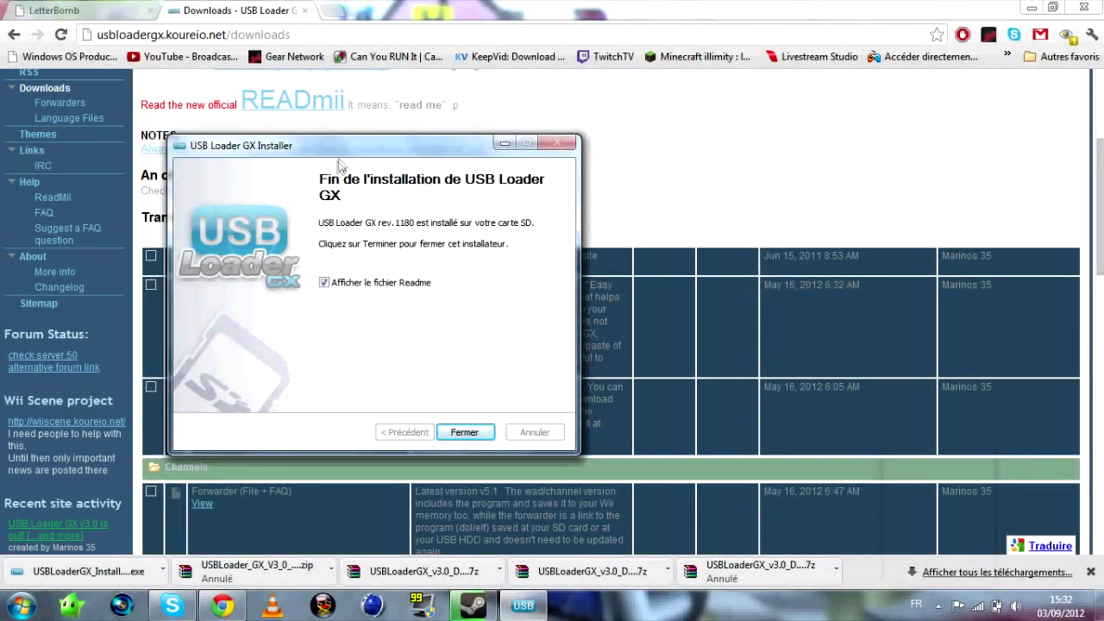
left_click_drag(339, 149, 396, 131)
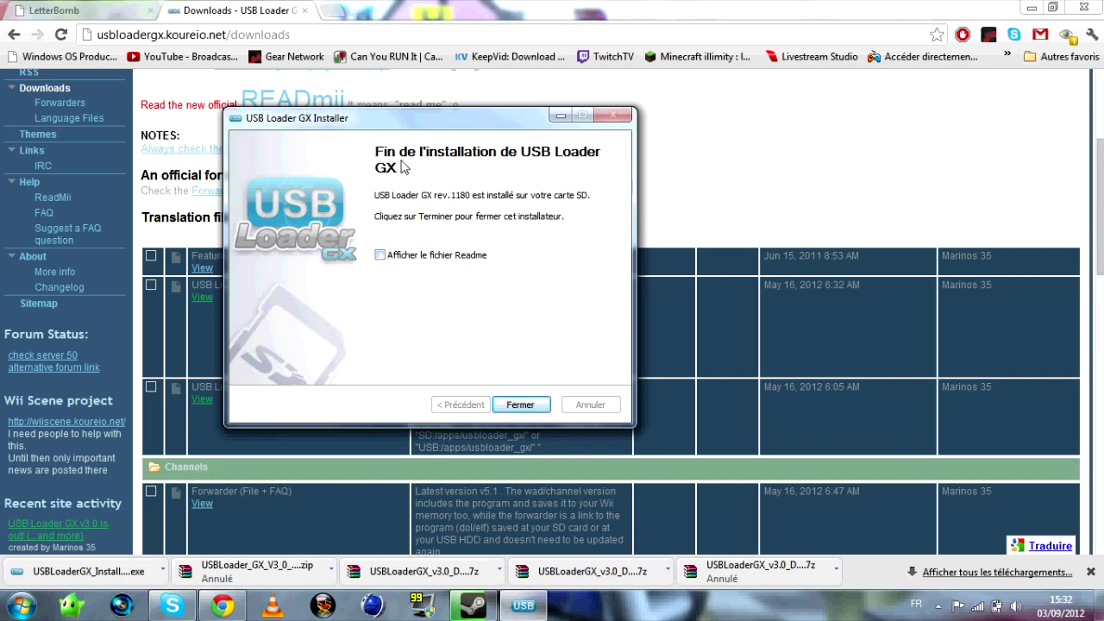
left_click(530, 401)
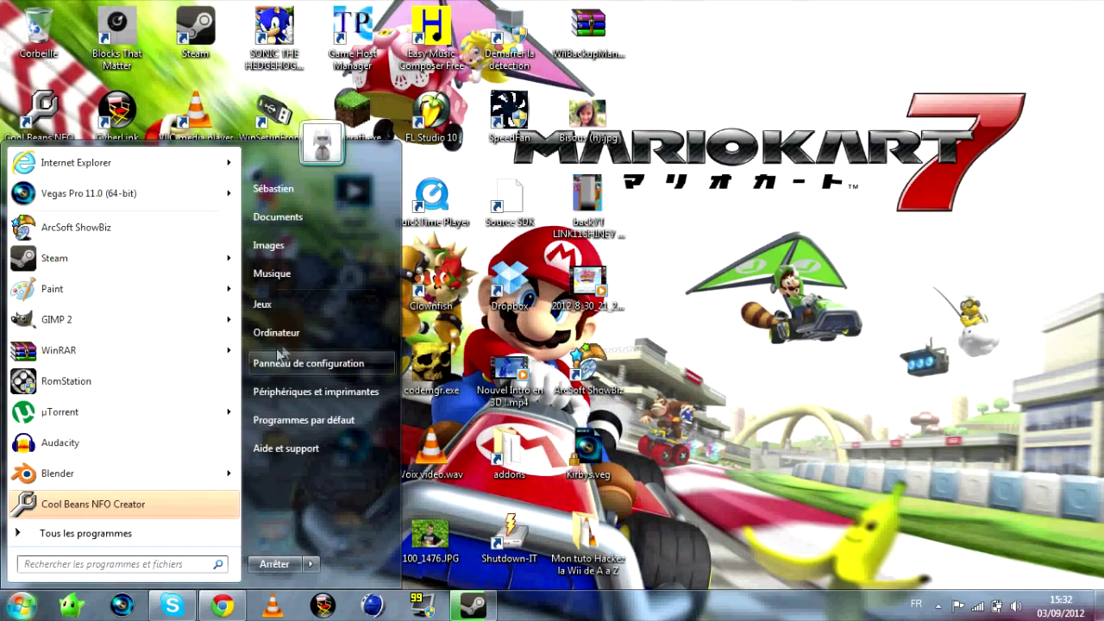
Browse in Windows Explorer to the apps\usbloader_gx folder on CARTE SD (G:).
left_click(435, 305)
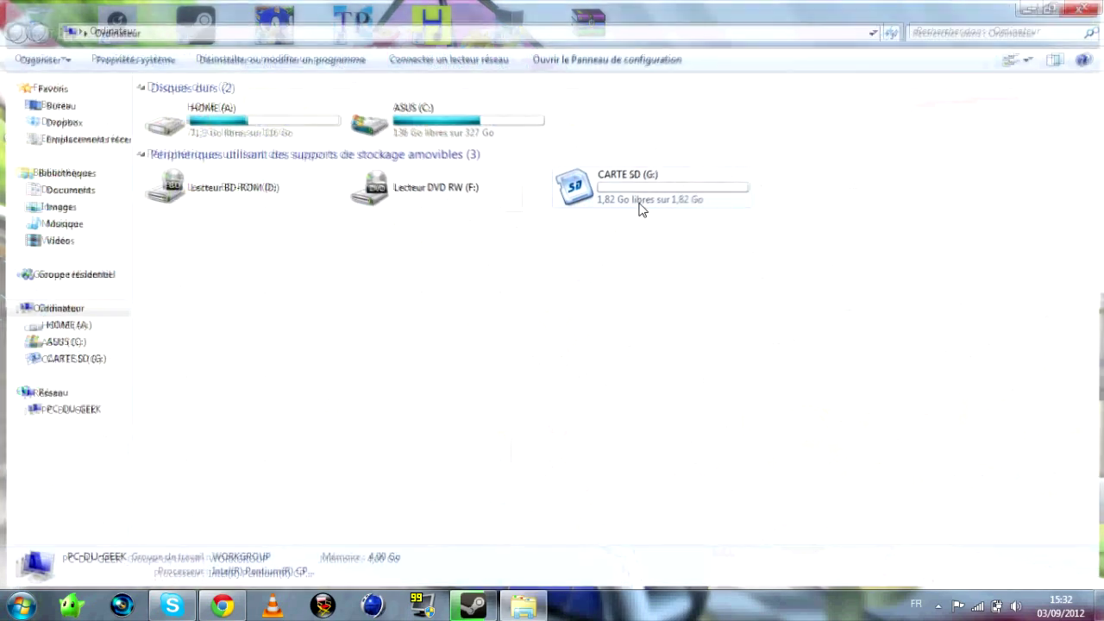
double_click(641, 203)
double_click(222, 110)
double_click(222, 110)
View icon.png from the usbloader_gx folder and close the image viewer.
left_click_drag(214, 168, 202, 116)
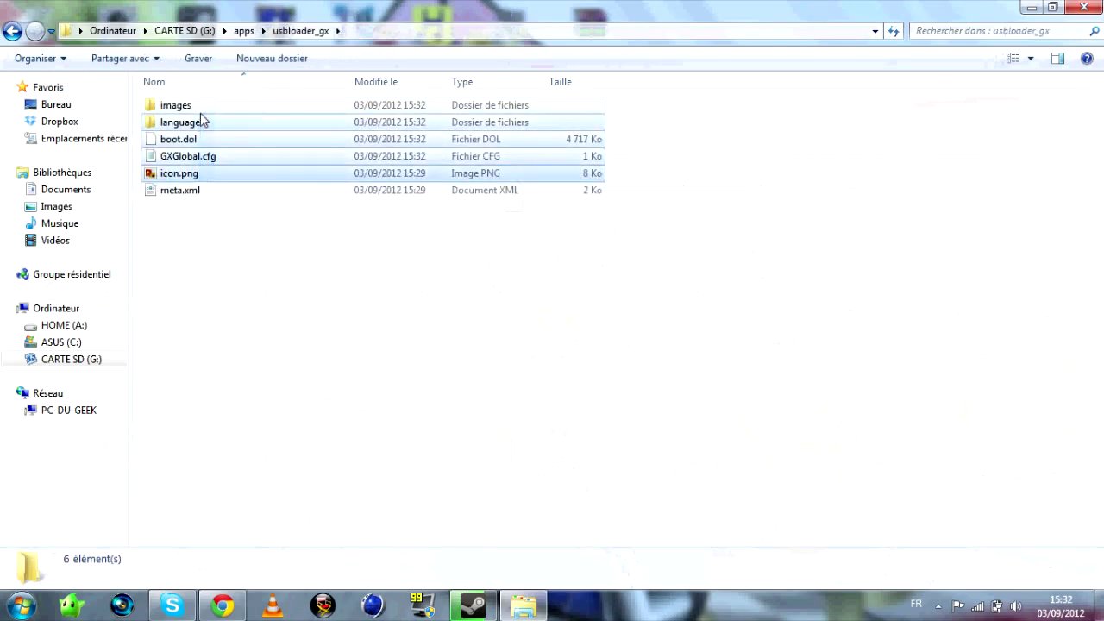
double_click(207, 172)
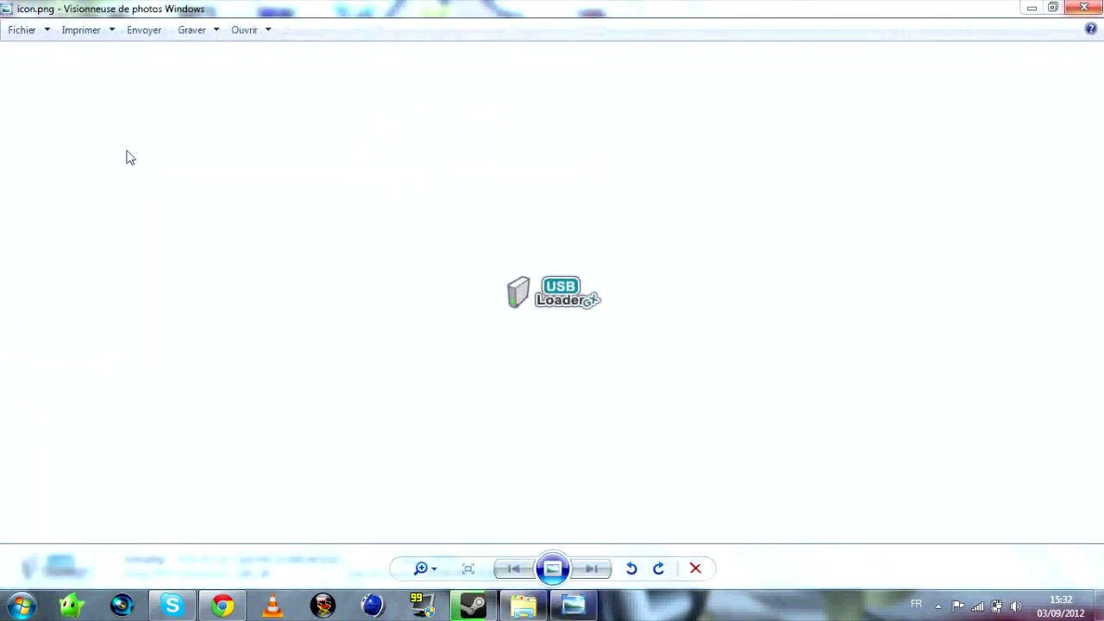
left_click(1084, 7)
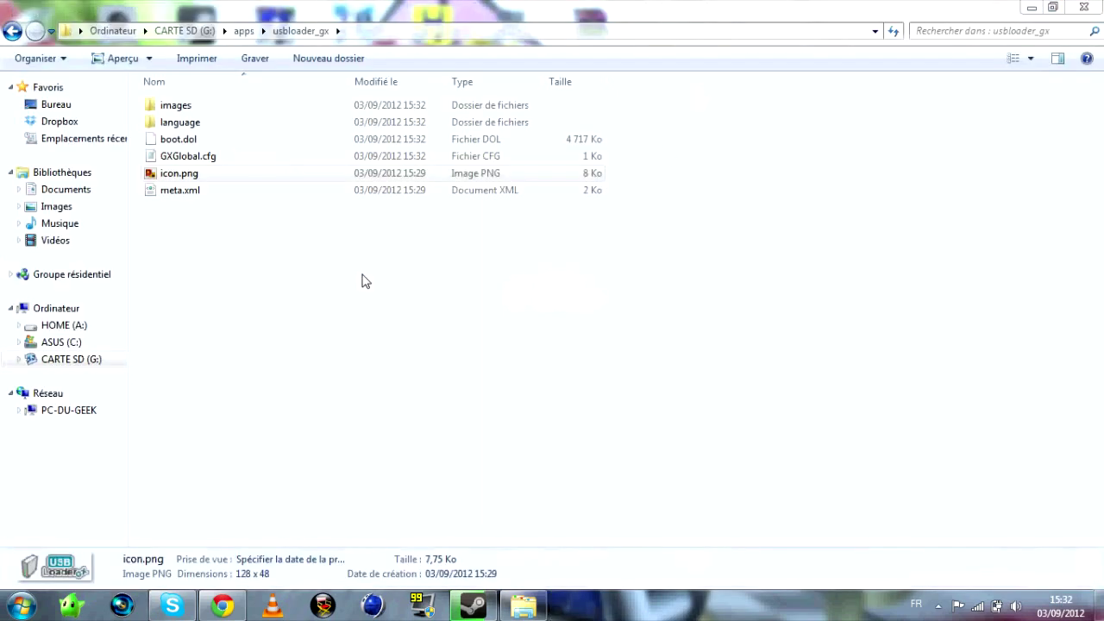
Examine the language and images subfolders and return to the usbloader_gx folder.
double_click(281, 122)
left_click(12, 30)
double_click(176, 105)
key("BackSpace")
left_click_drag(294, 268, 388, 372)
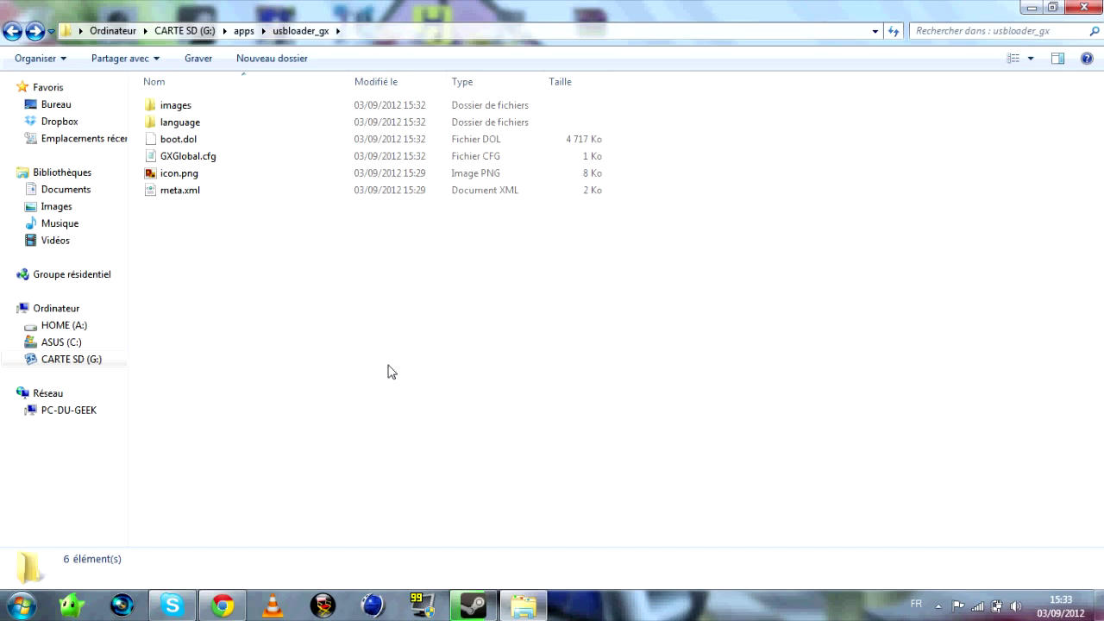
right_click(389, 371)
left_click(369, 363)
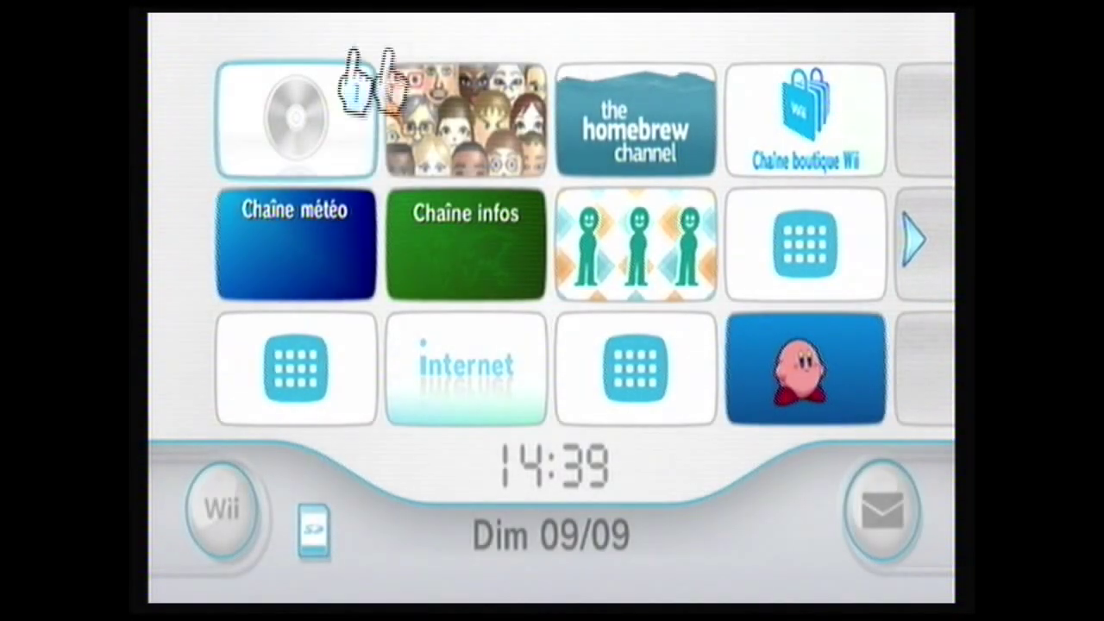
On the Wii, start USB Loader GX from The Homebrew Channel, dismiss the USB device error, and browse the channel list.
left_click(616, 259)
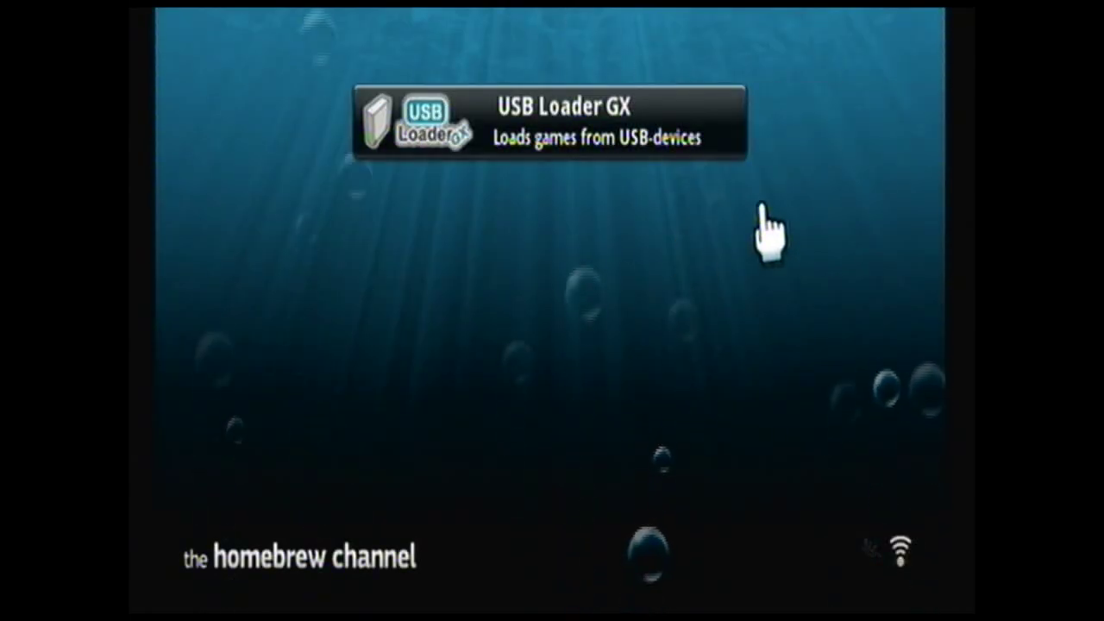
left_click(592, 125)
left_click(552, 473)
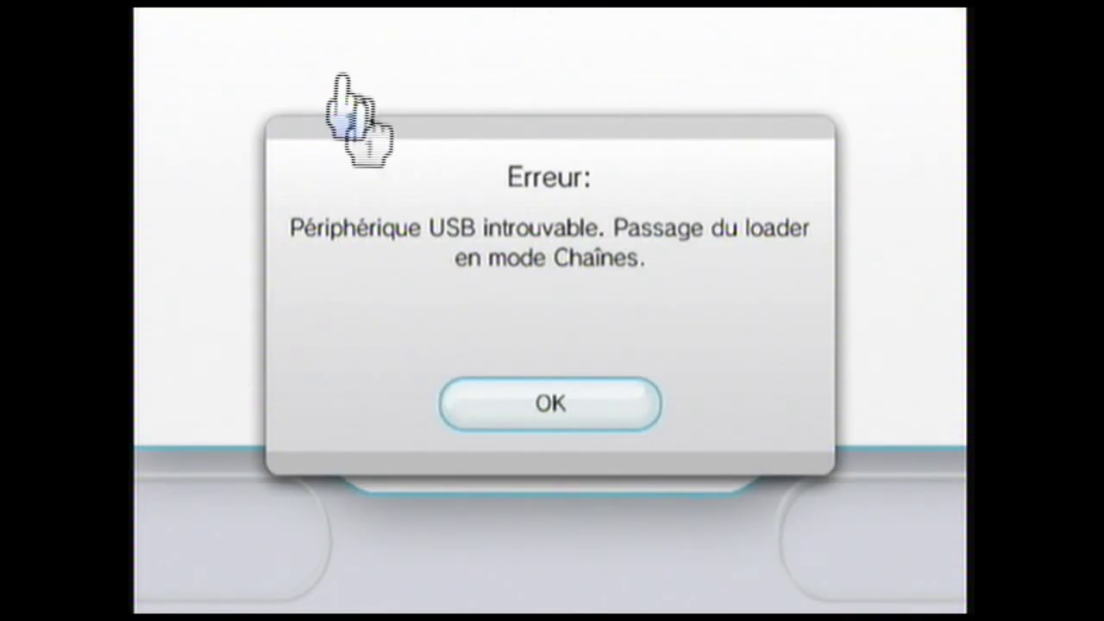
left_click(579, 419)
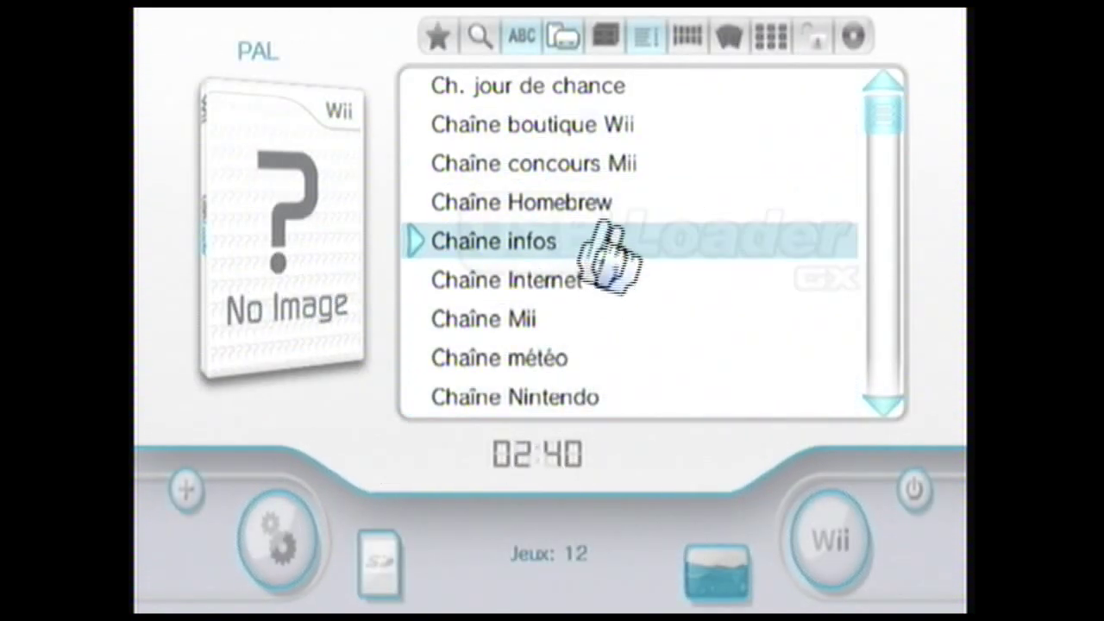
scroll(456, 227, "down", 3)
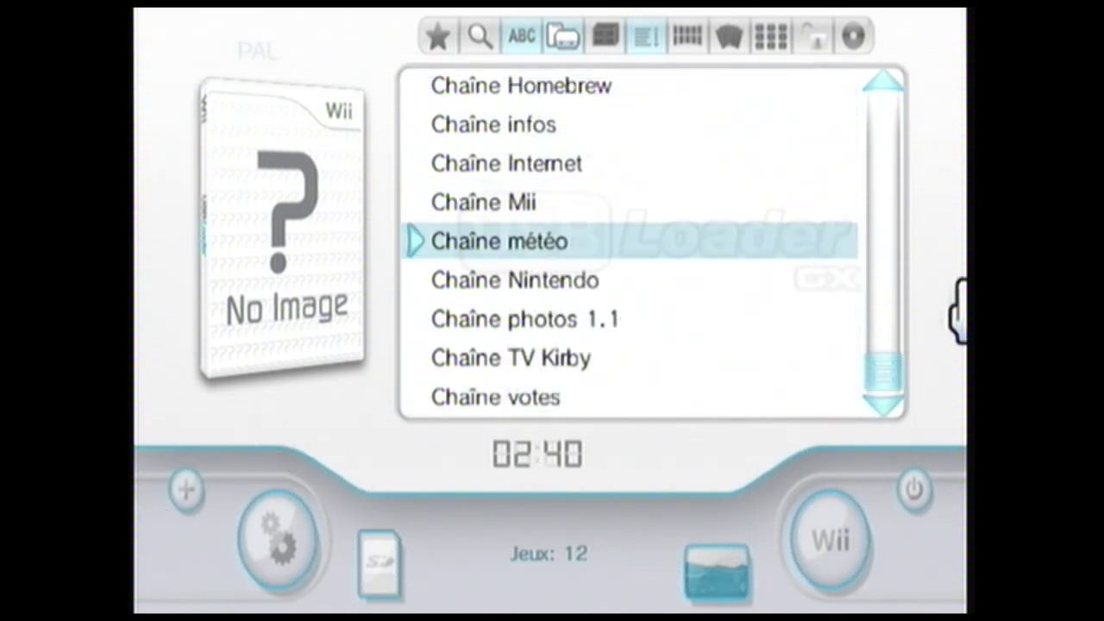
Open the USB Loader GX settings, examine Configuration GUI, and open the Fonctionnalités options.
left_click(298, 559)
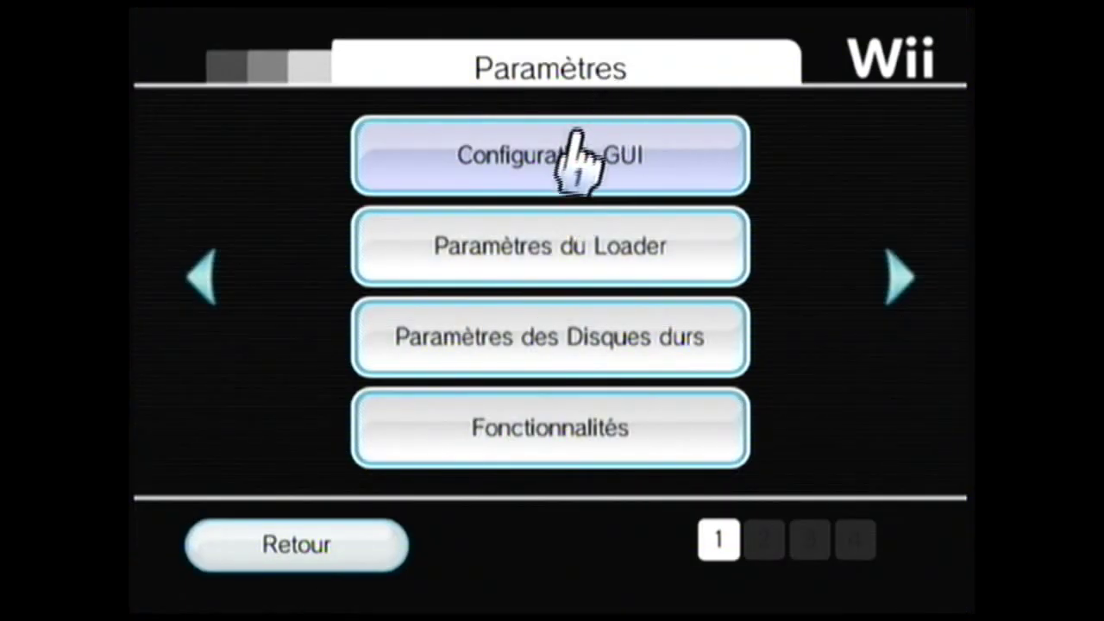
left_click(608, 151)
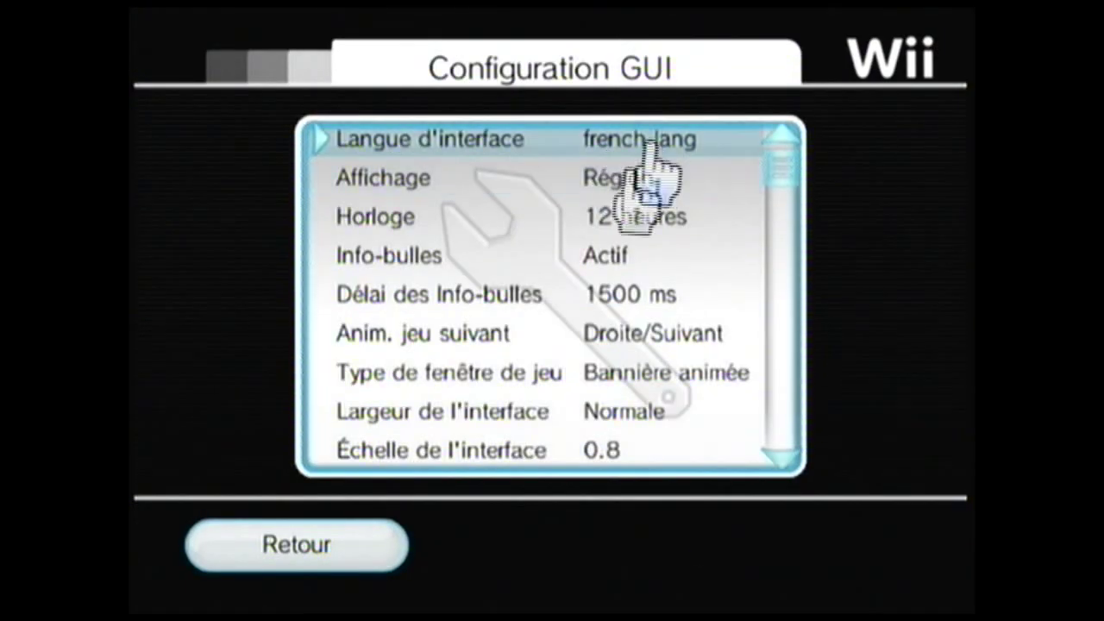
key("Down")
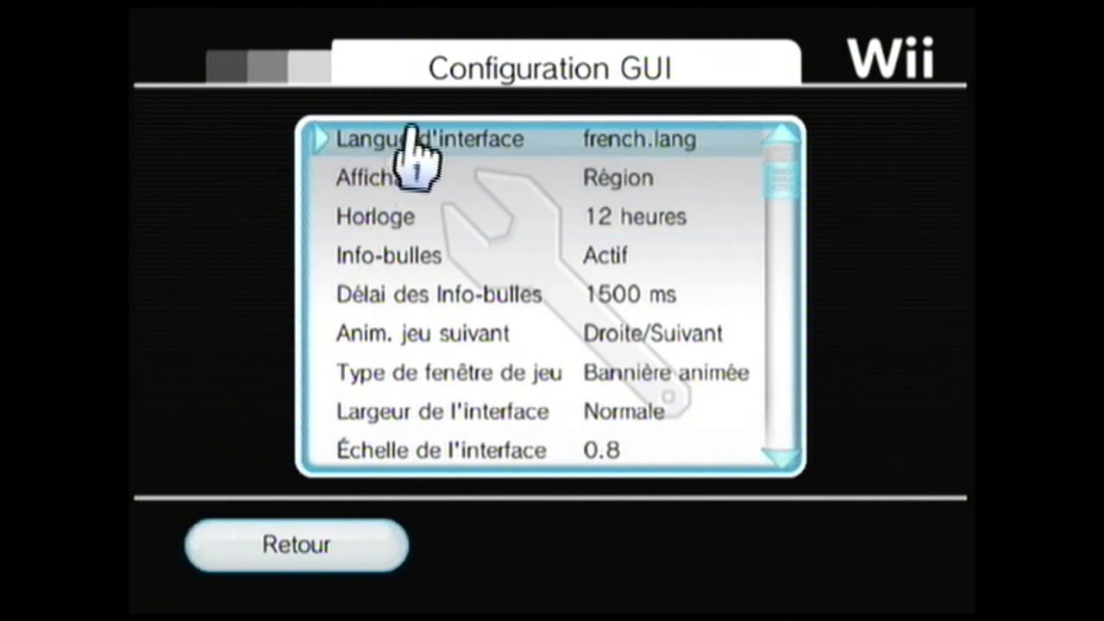
key("Escape")
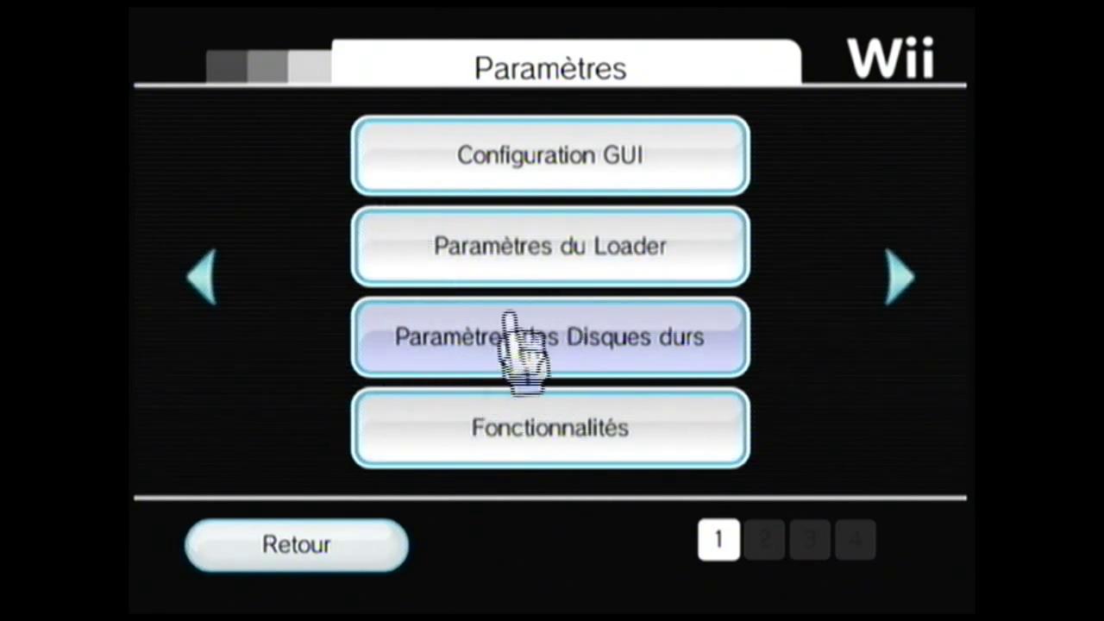
left_click(527, 402)
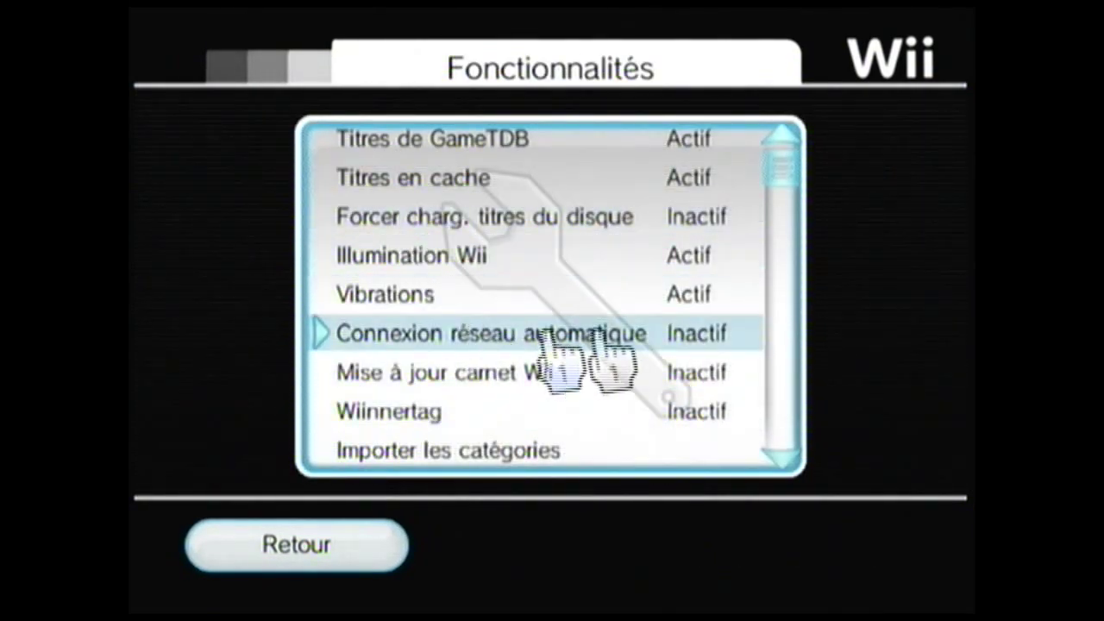
Leave Fonctionnalités, examine the other Paramètres pages, and open the settings reset prompt, cancelling it without resetting.
key("Escape")
key("Right")
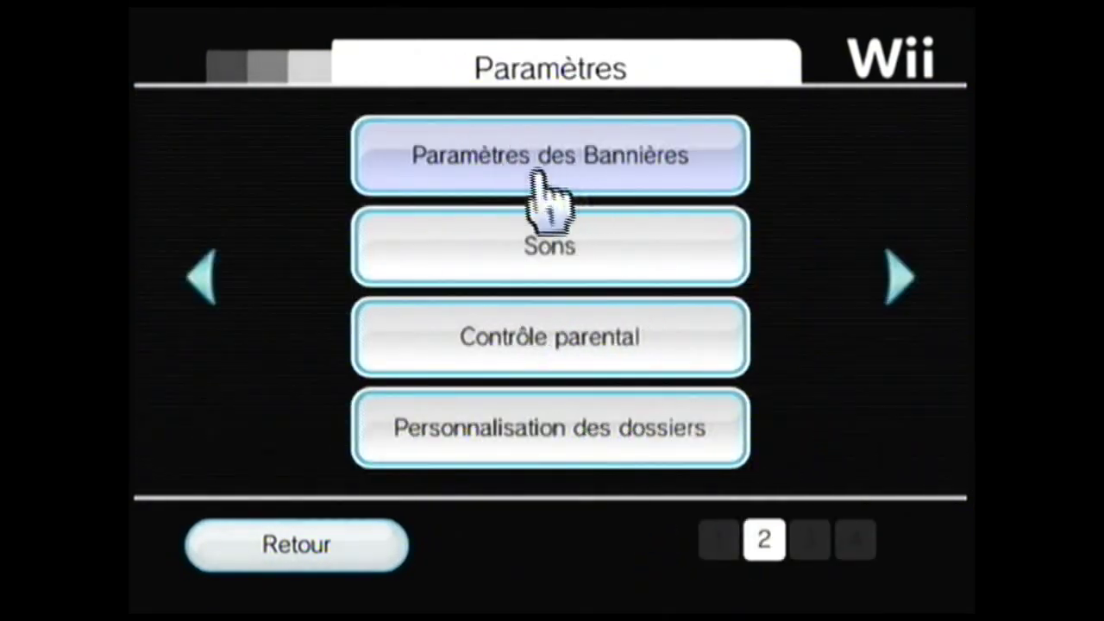
key("Right")
key("Right")
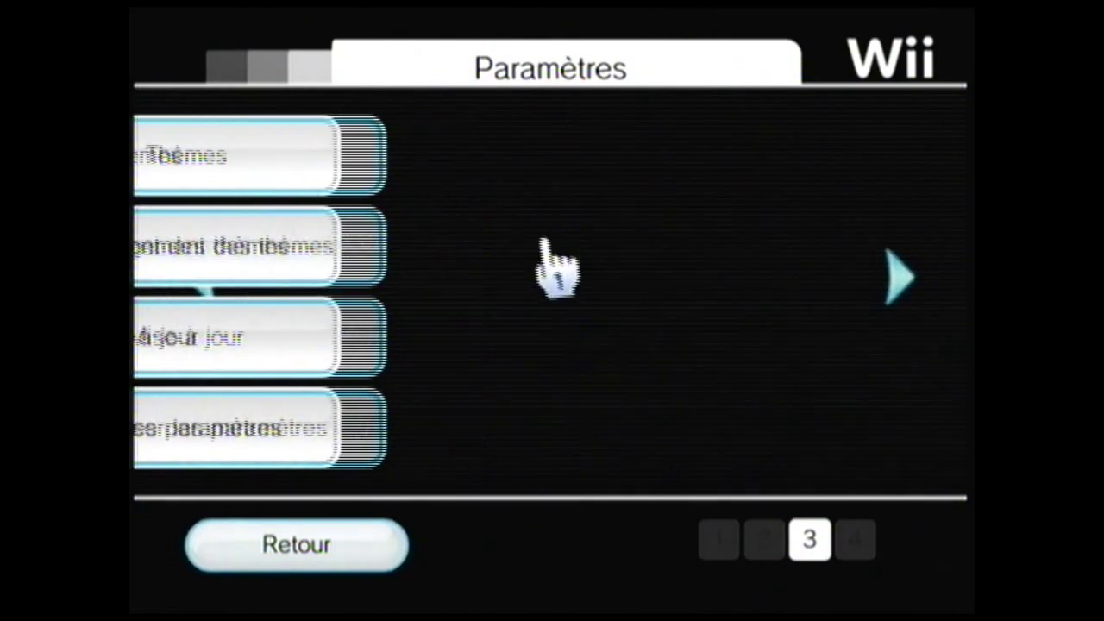
key("Left")
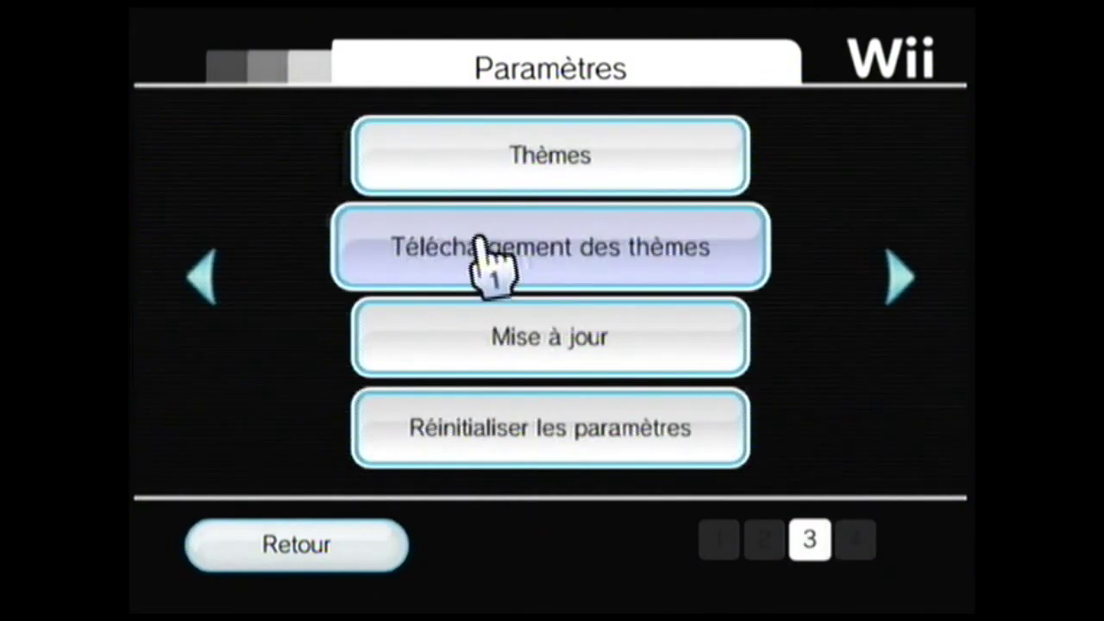
left_click(436, 398)
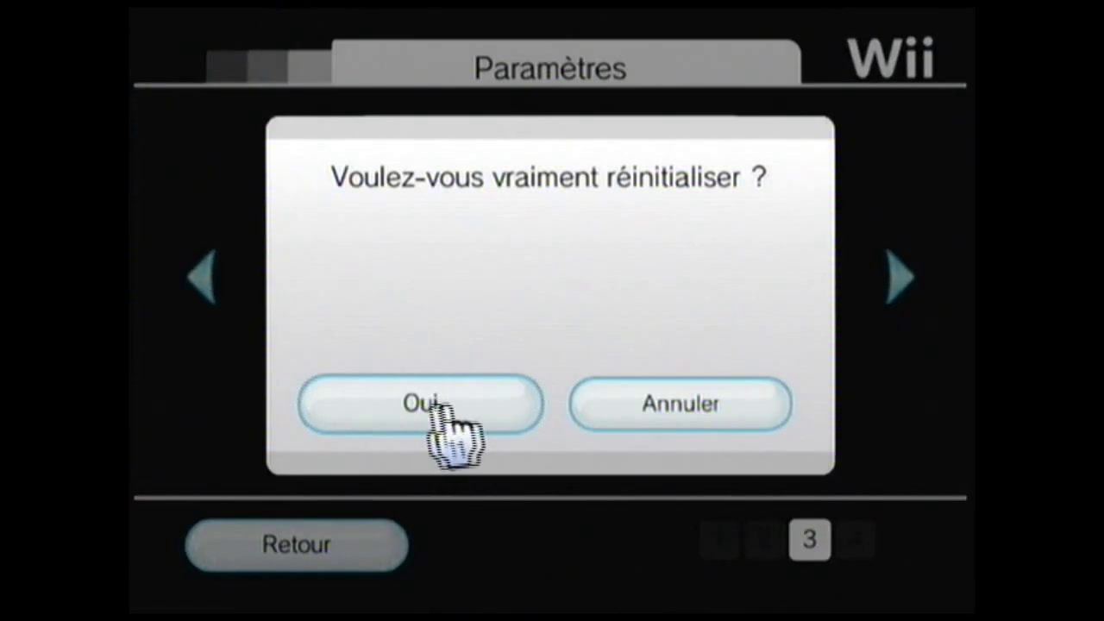
left_click(630, 410)
left_click(621, 414)
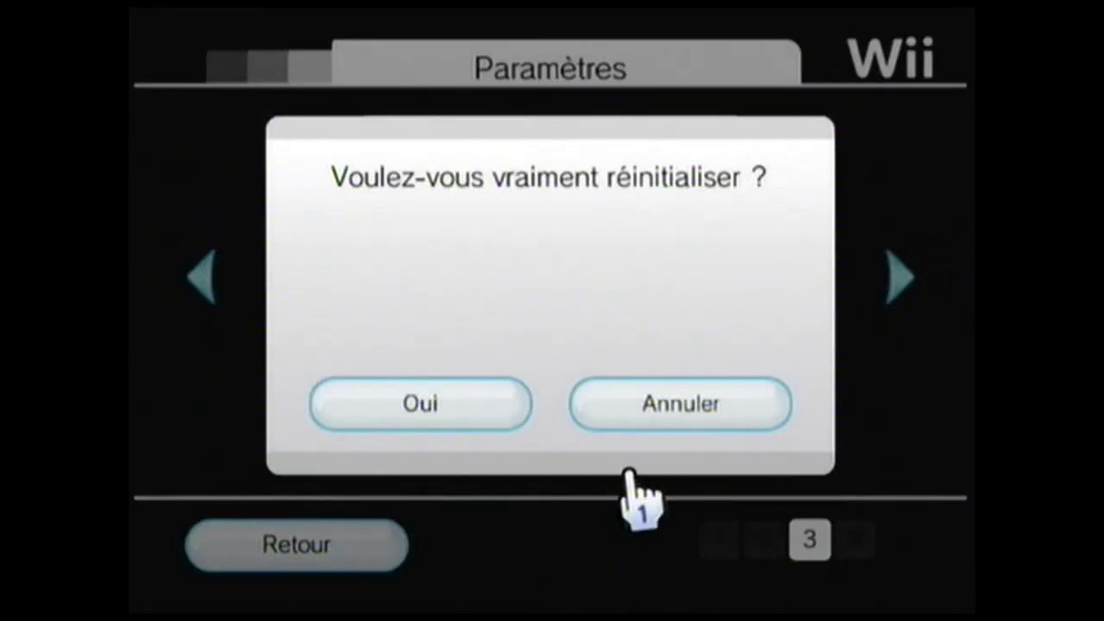
left_click(677, 410)
left_click(690, 436)
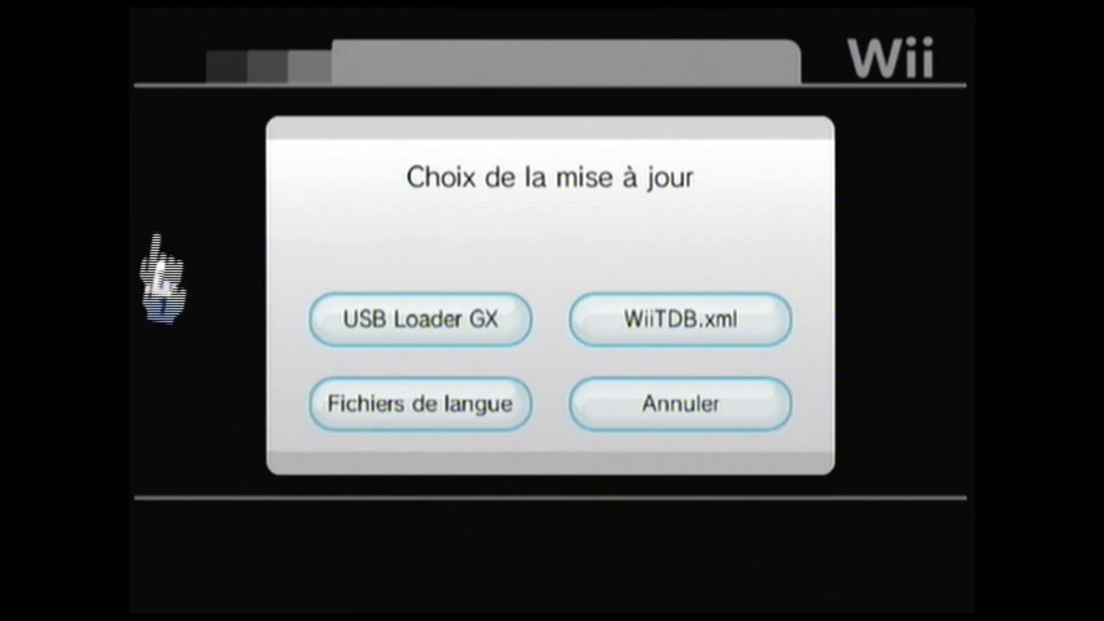
Check for a USB Loader GX update, and update WiiTDB.xml.
left_click(359, 334)
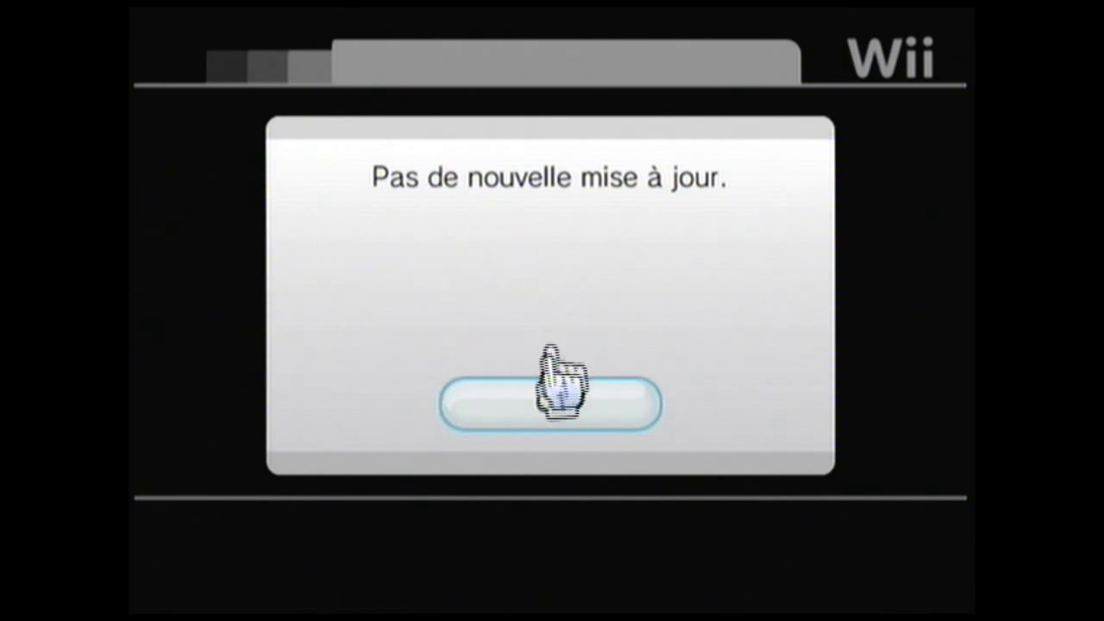
left_click(550, 395)
left_click(500, 345)
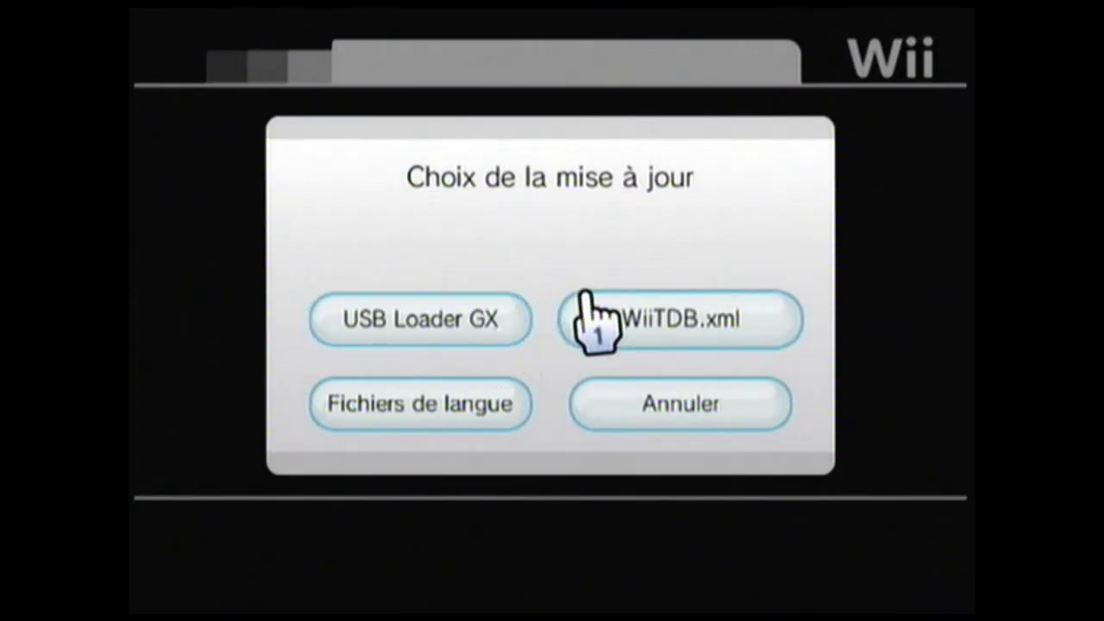
left_click(595, 324)
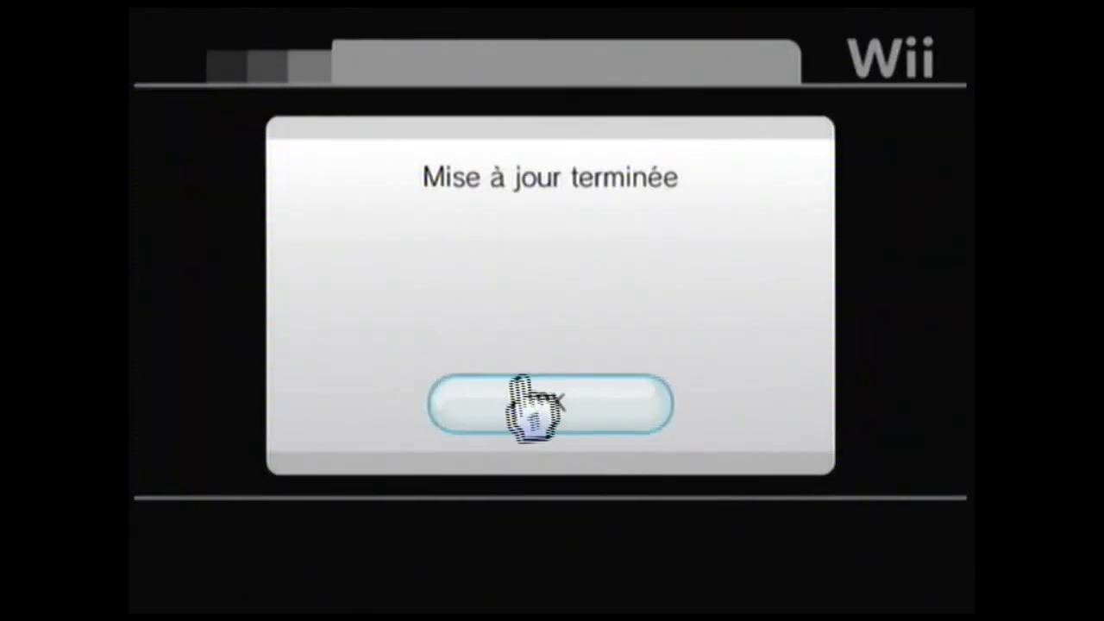
left_click(522, 397)
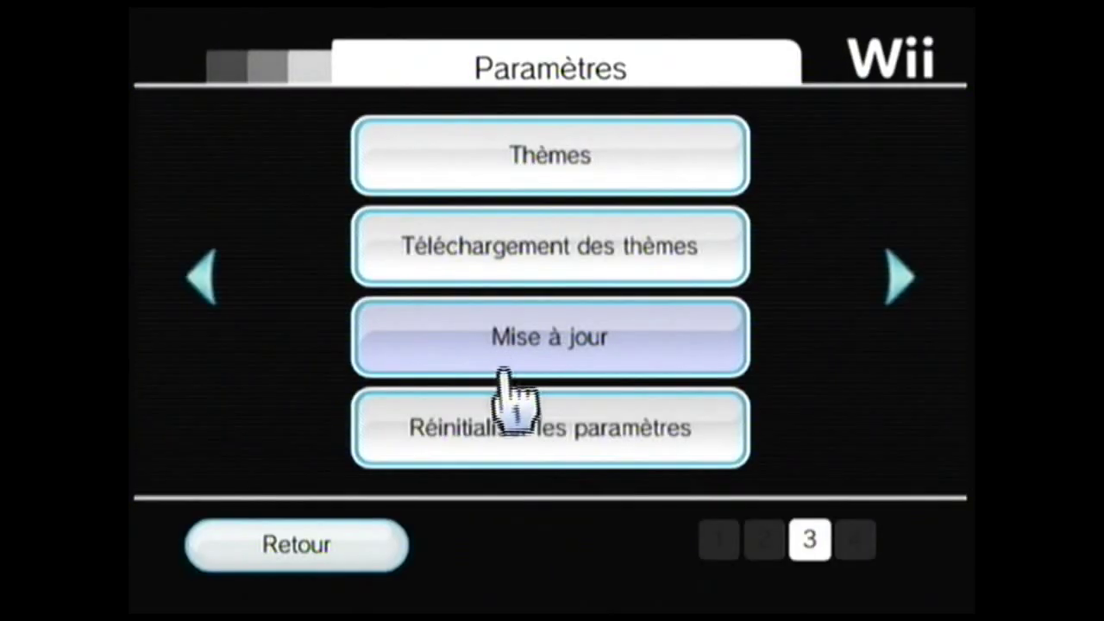
Update the USB Loader GX language files and dismiss the completion message.
left_click(498, 366)
left_click(431, 380)
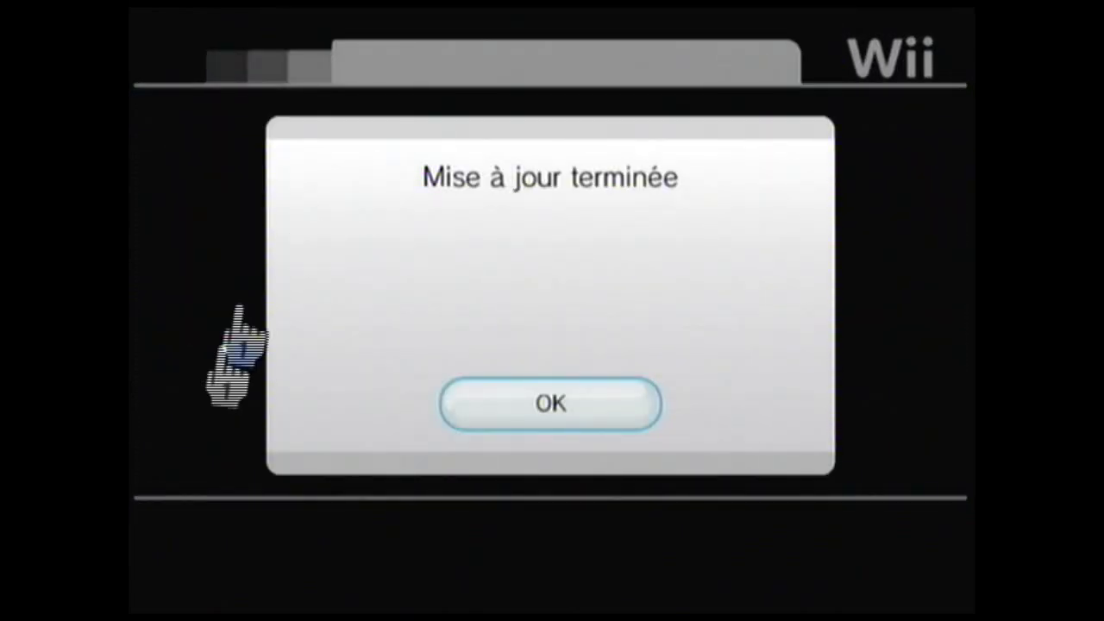
left_click(546, 399)
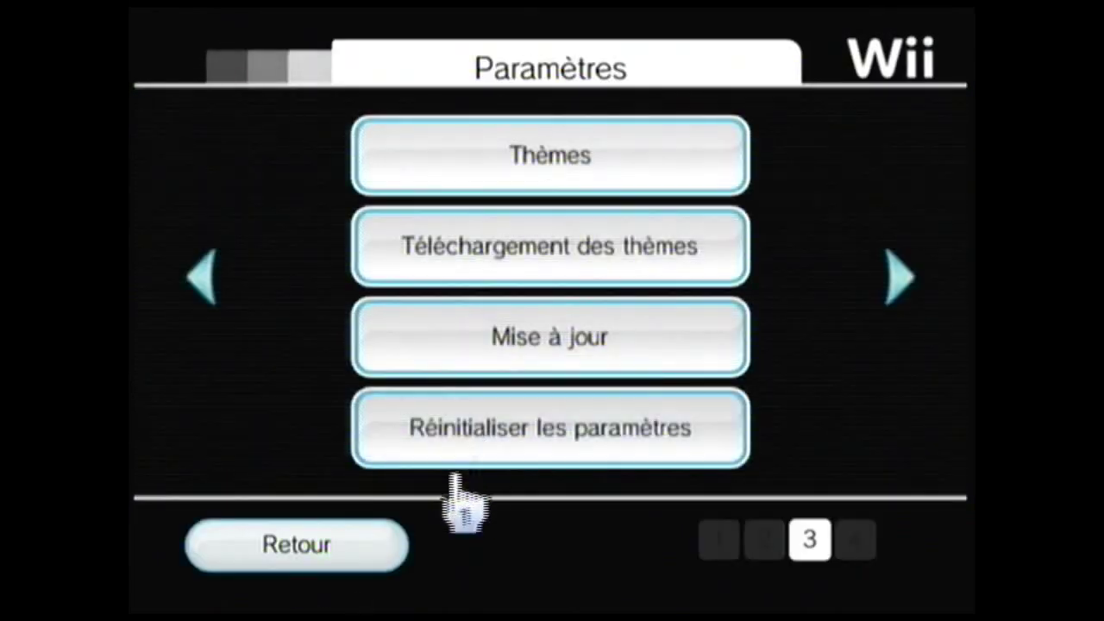
Return to the USB Loader GX channel list and look through its entries.
left_click(424, 332)
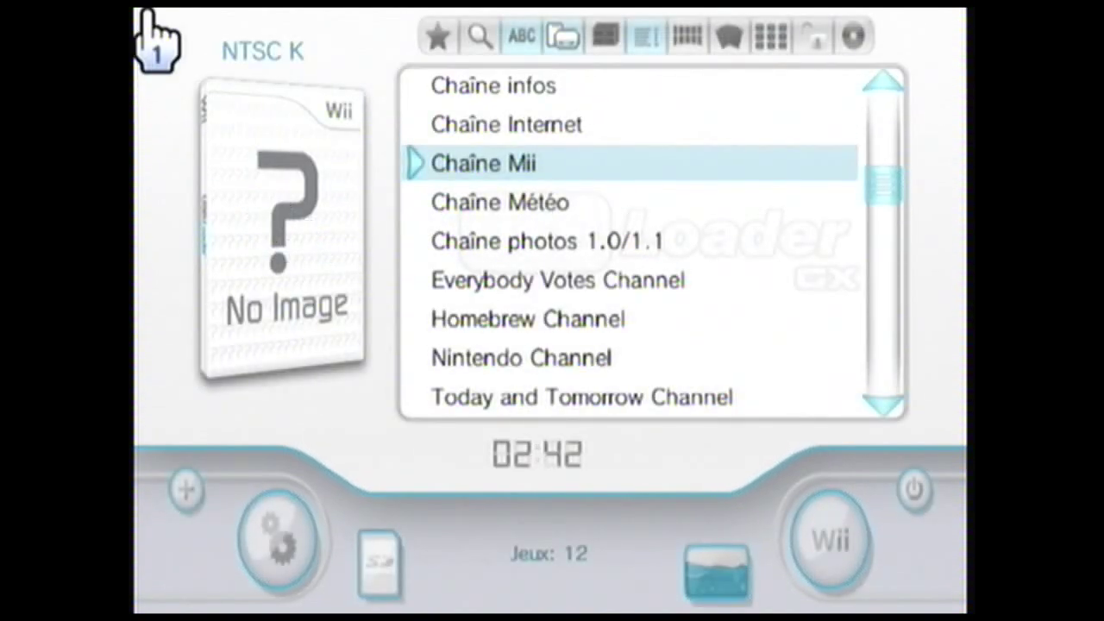
key("Down")
key("Down")
key("Down")
key("Down")
key("Down")
key("Down")
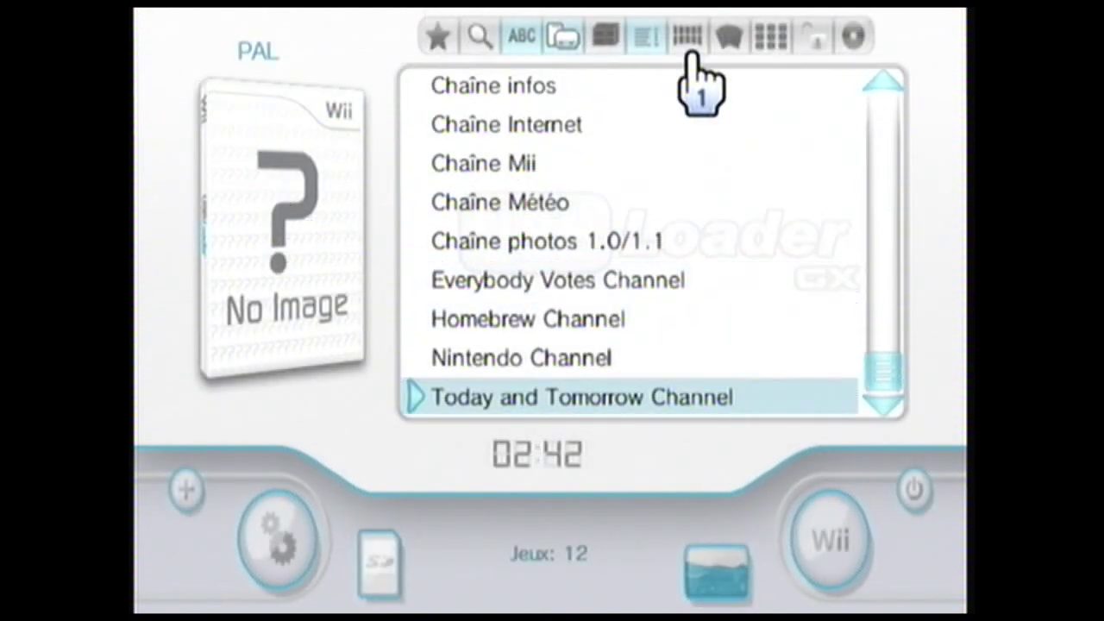
key("Up")
key("Up")
key("Up")
key("Up")
key("Up")
key("Up")
key("Up")
key("Up")
key("Up")
key("Up")
key("Up")
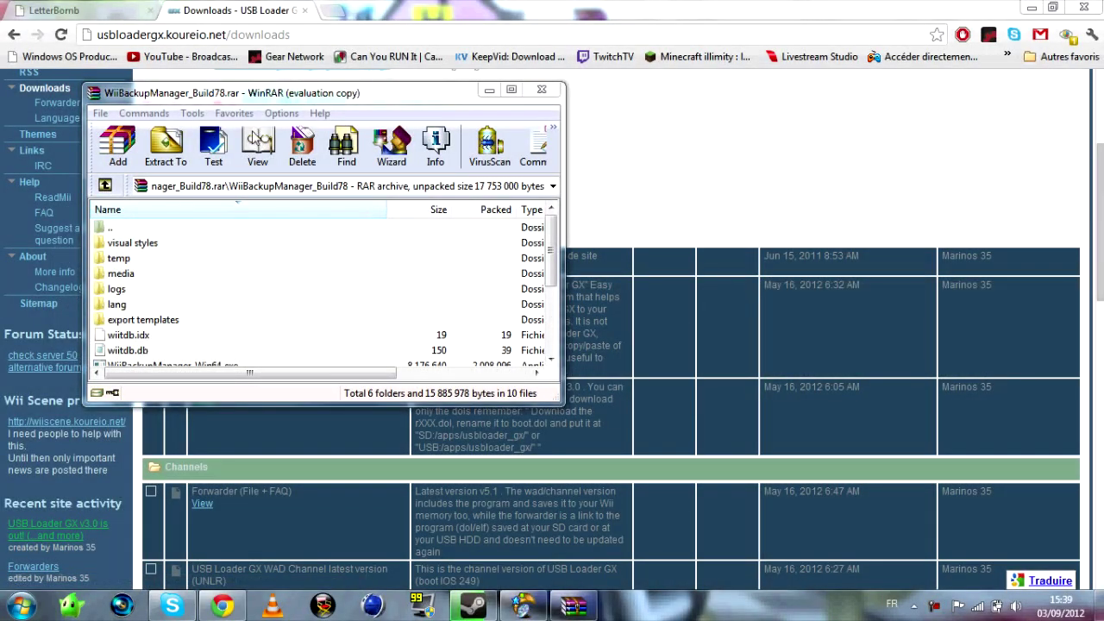
On the PC, launch WiiBackupManager_Win64.exe from the WiiBackupManager_Build78.rar archive in WinRAR.
left_click_drag(199, 88, 341, 143)
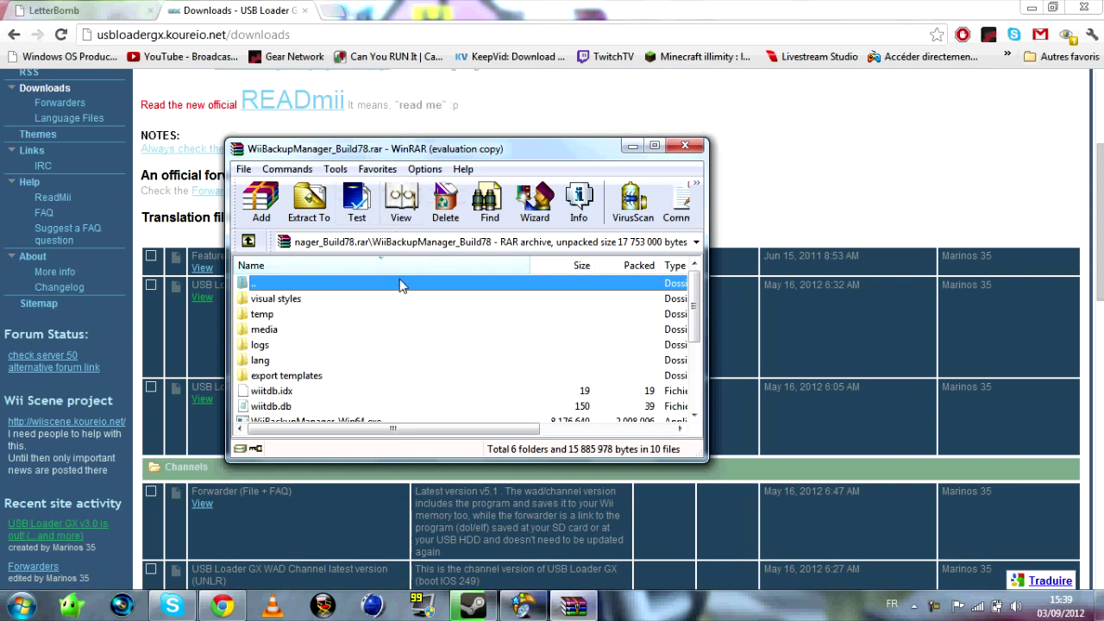
scroll(406, 289, "down", 3)
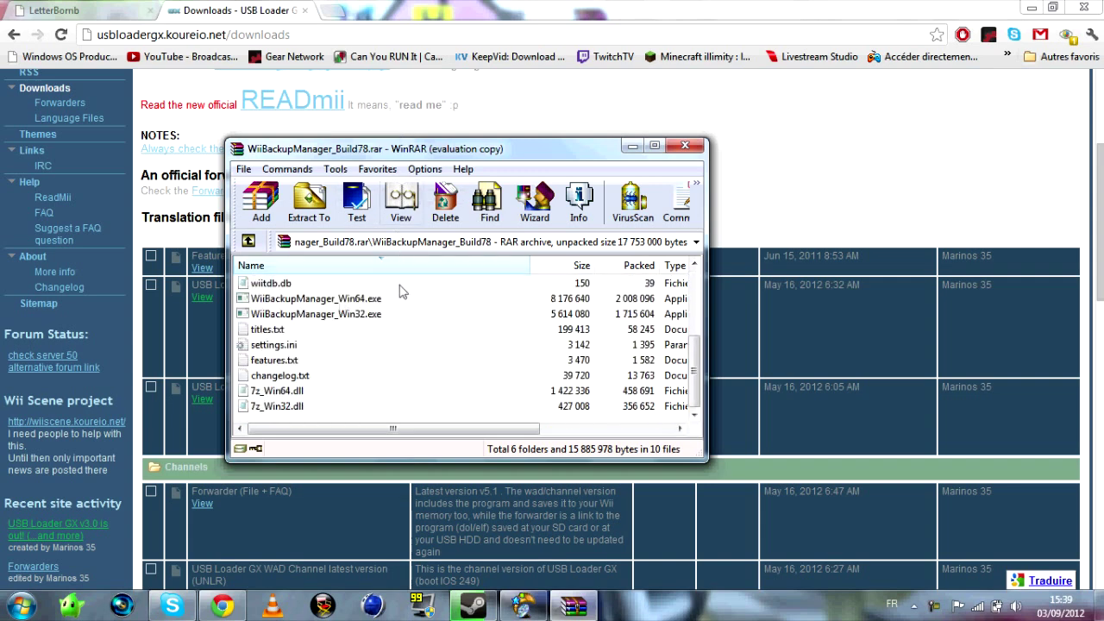
left_click(300, 314)
left_click(310, 302)
left_click(316, 316)
left_click(307, 303)
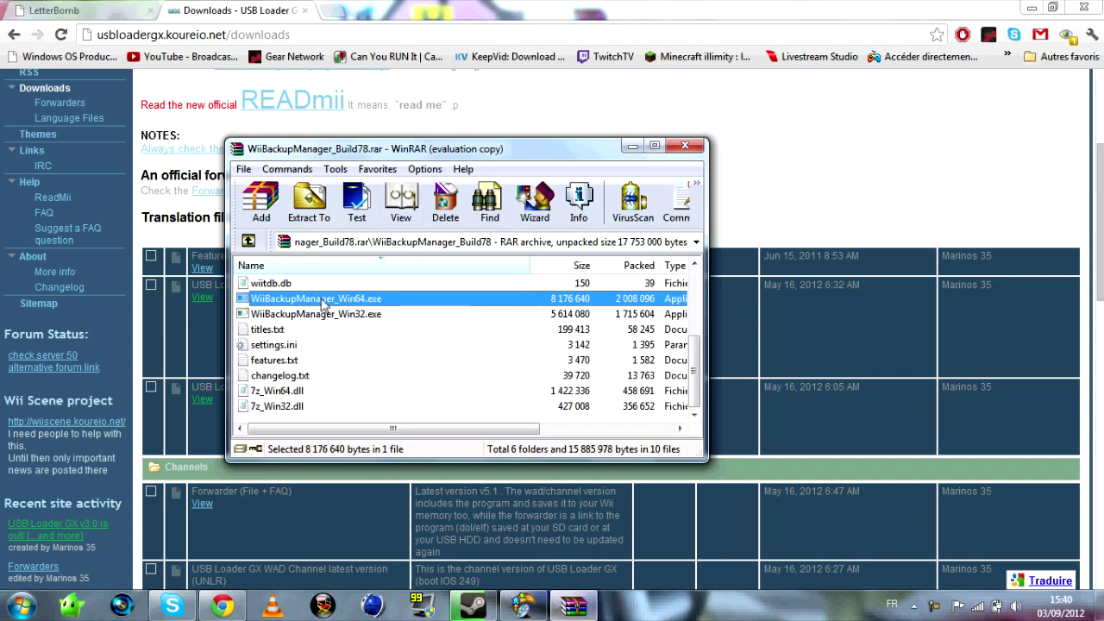
double_click(321, 299)
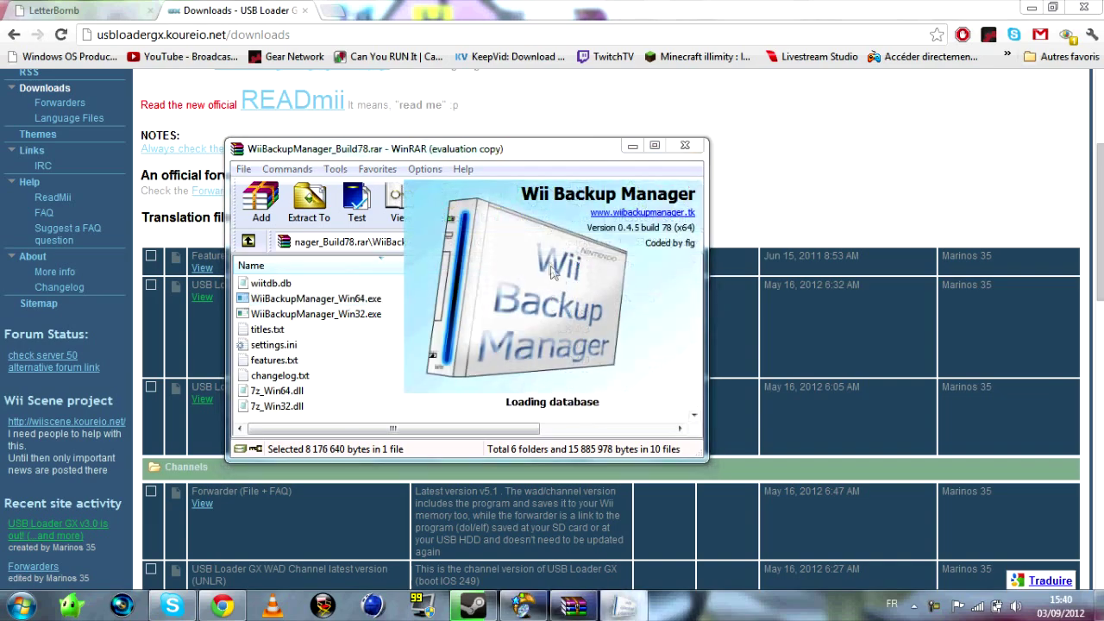
Close the WinRAR archive window and reposition the Wii Backup Manager window over the browser.
left_click_drag(466, 70, 945, 62)
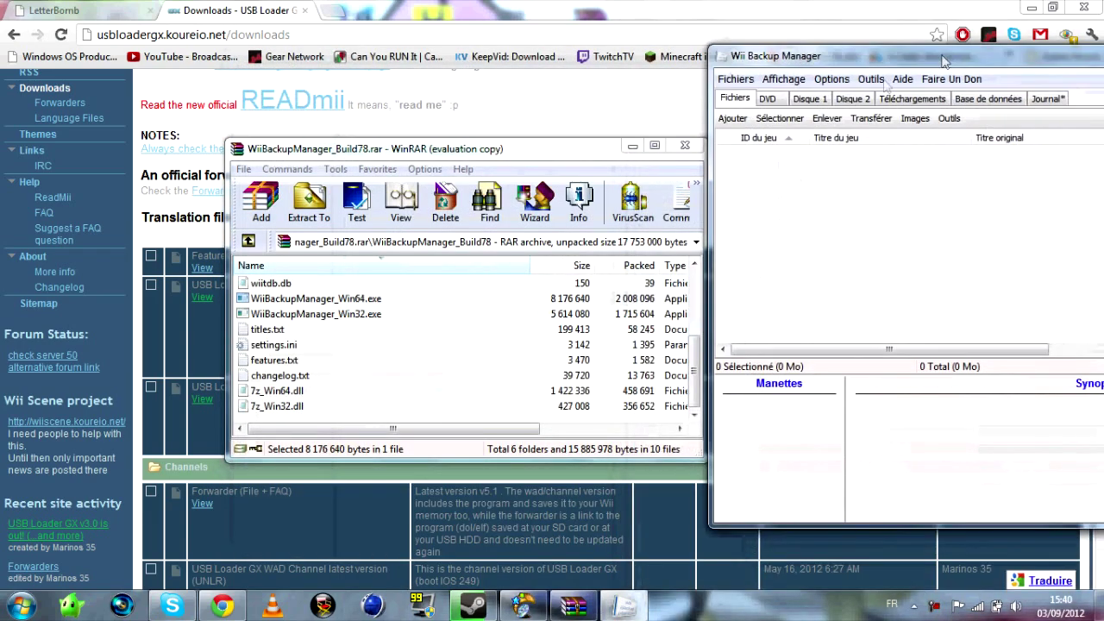
left_click(683, 144)
left_click_drag(870, 65, 424, 57)
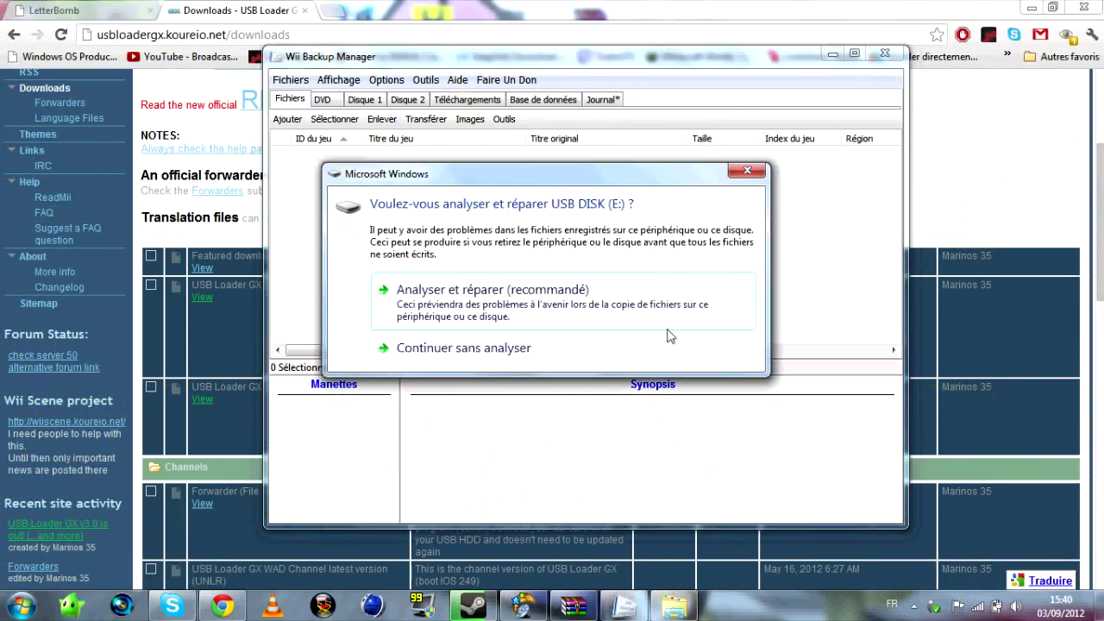
Dismiss the disk repair prompt, examine the wbfs folder on USB DISK (E:), and close the Explorer window.
left_click(762, 172)
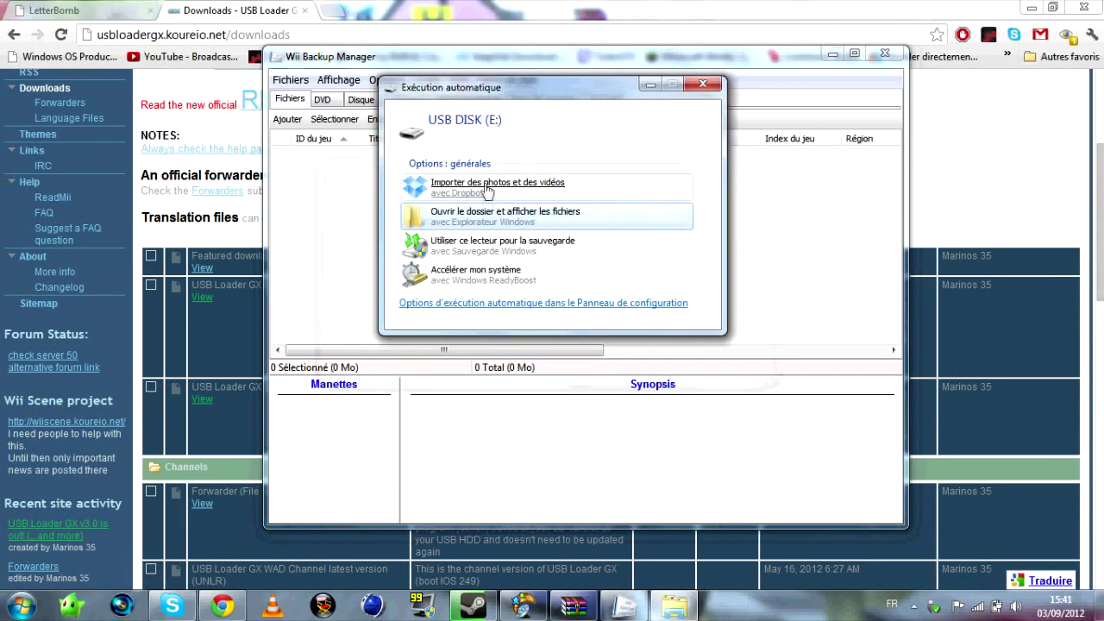
key("Return")
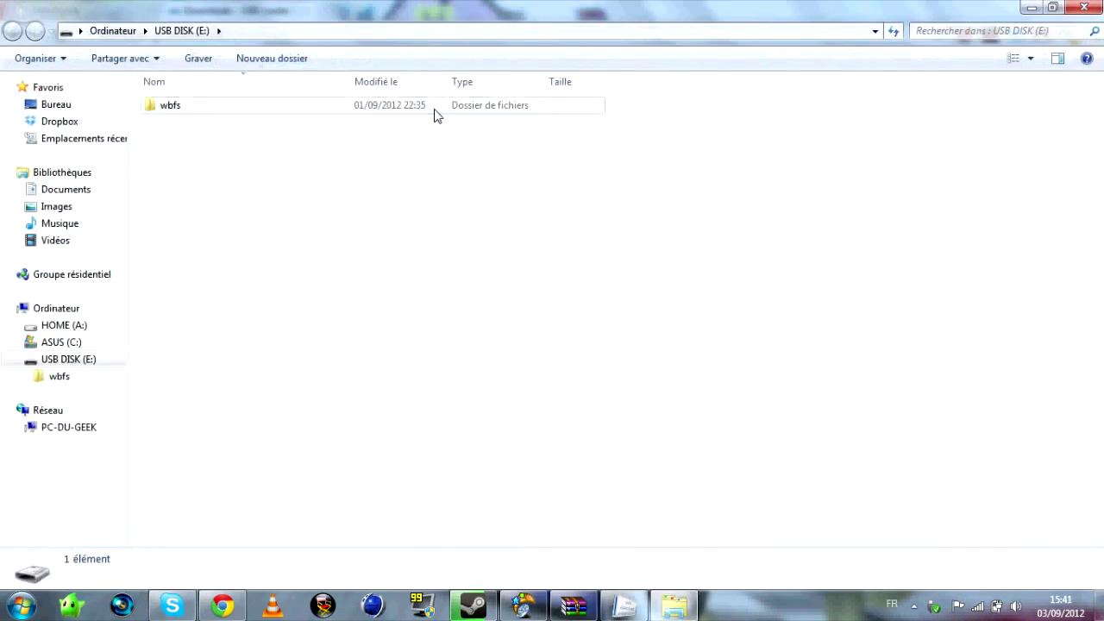
double_click(434, 111)
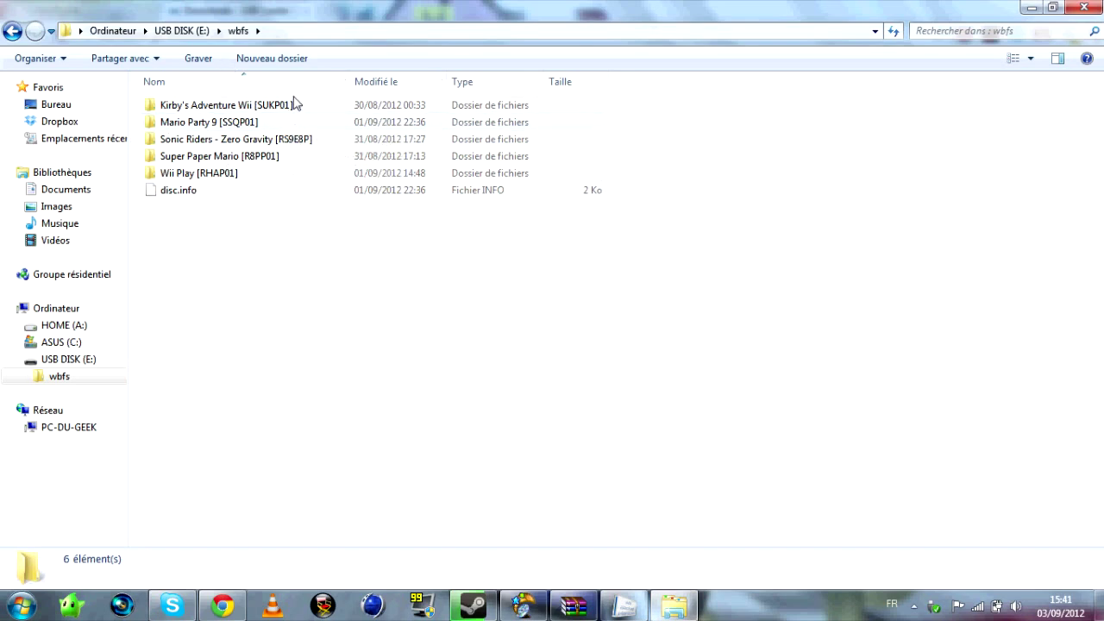
left_click(1091, 9)
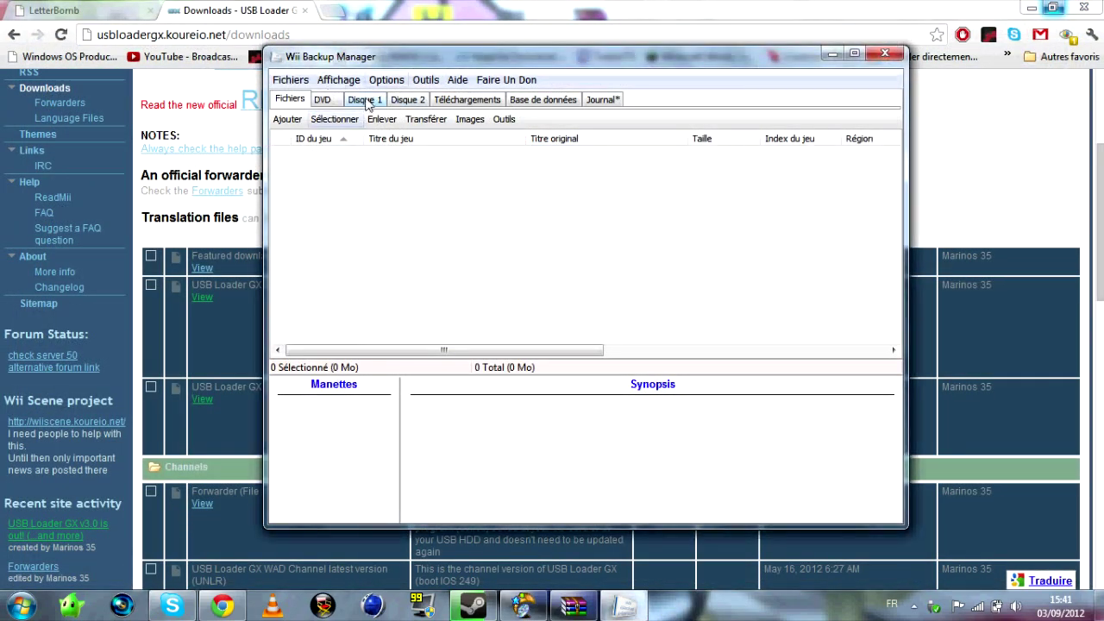
Load Disque (E:) as Disque 1 in Wii Backup Manager.
left_click(367, 101)
left_click(328, 121)
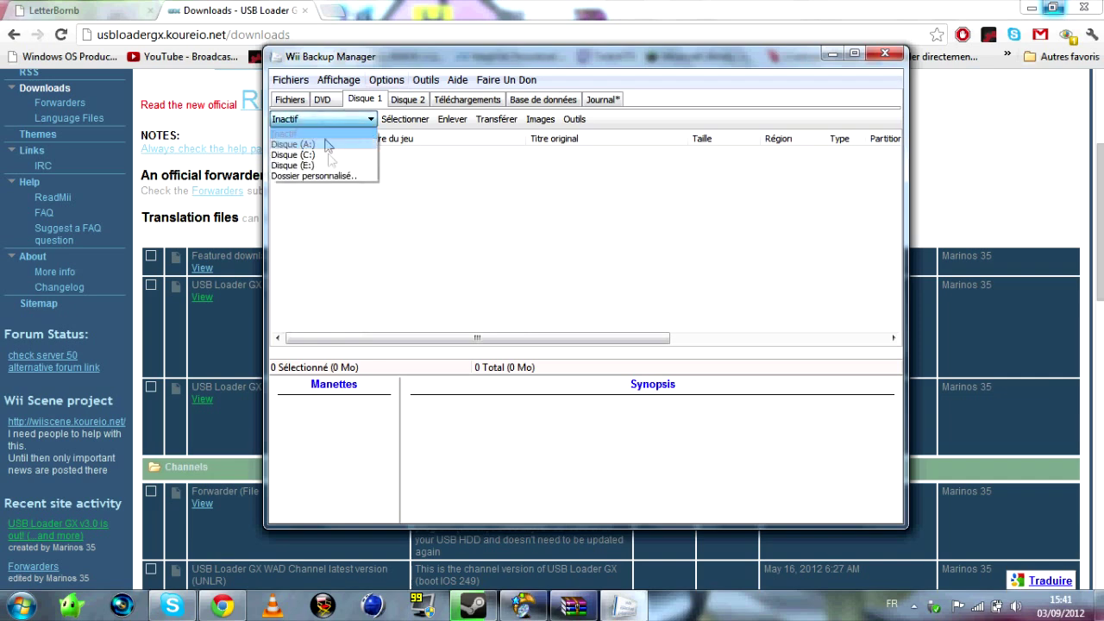
left_click(327, 166)
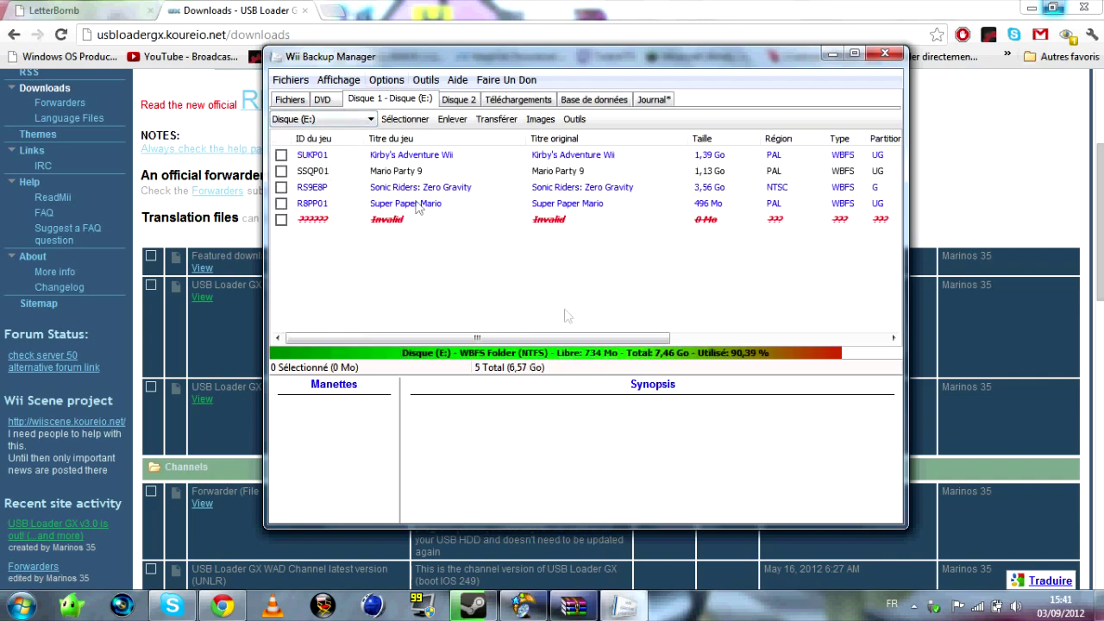
Try to remove the invalid items from the game list of Disque (E:).
left_click(358, 222)
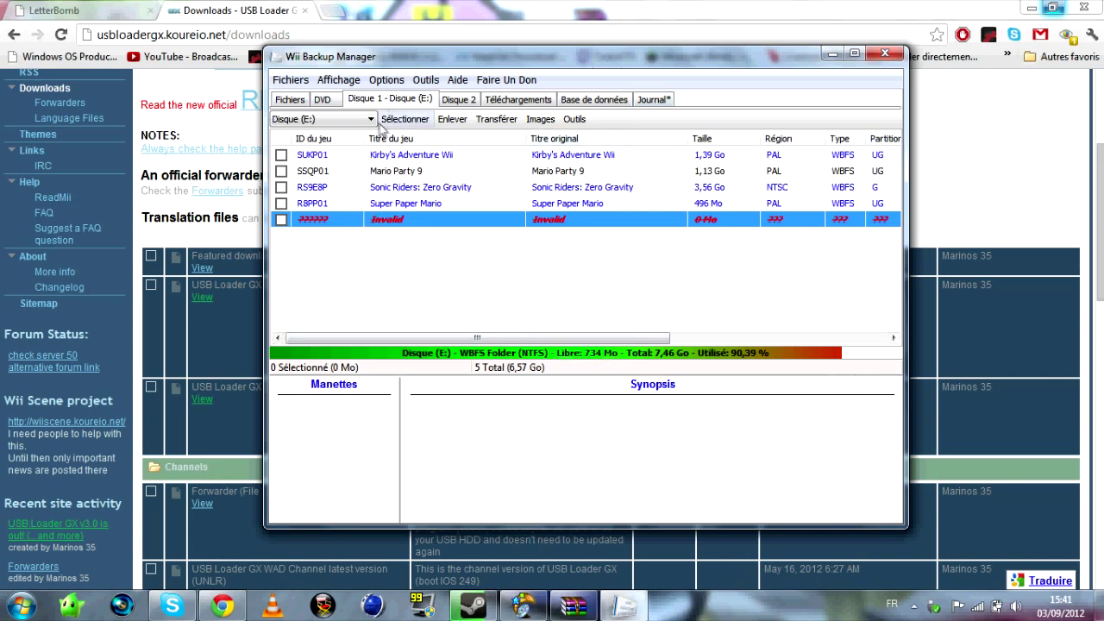
left_click(452, 119)
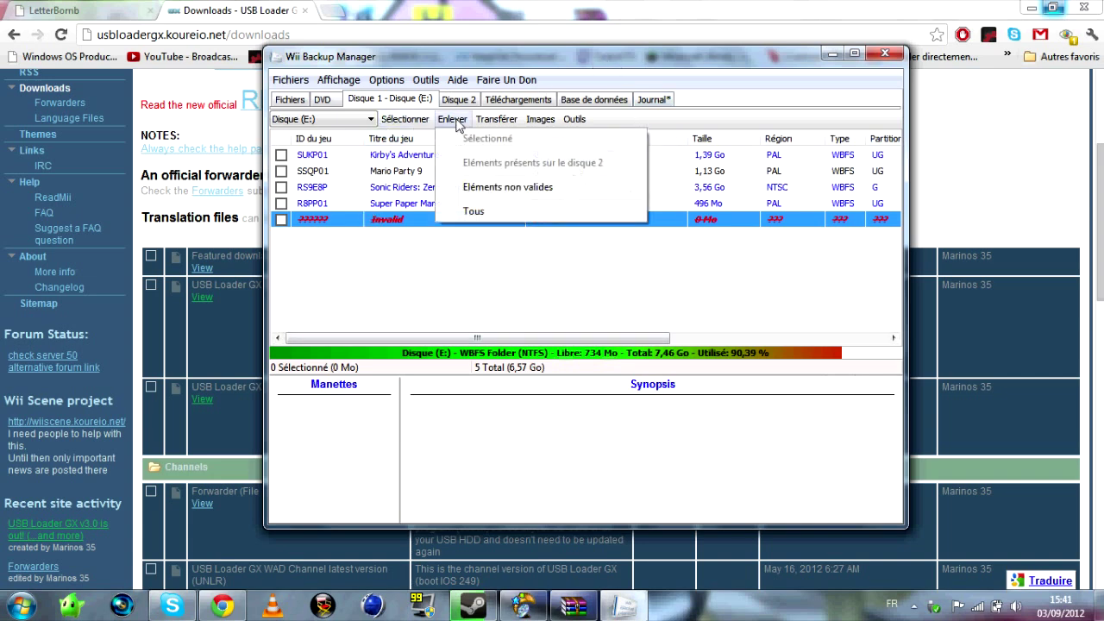
left_click(507, 188)
left_click(604, 328)
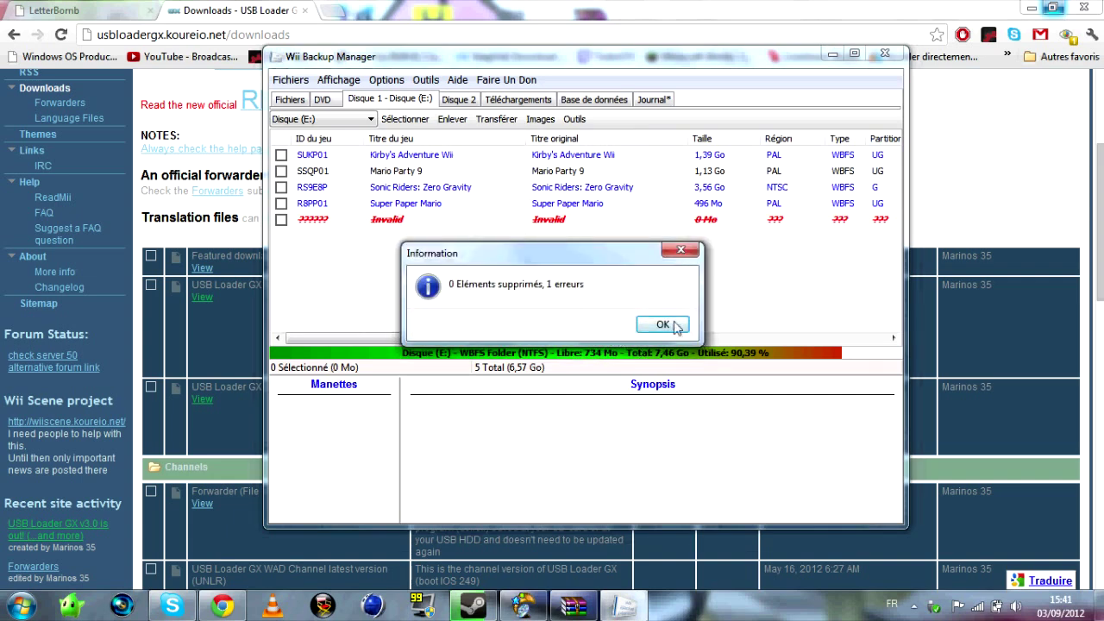
left_click(677, 326)
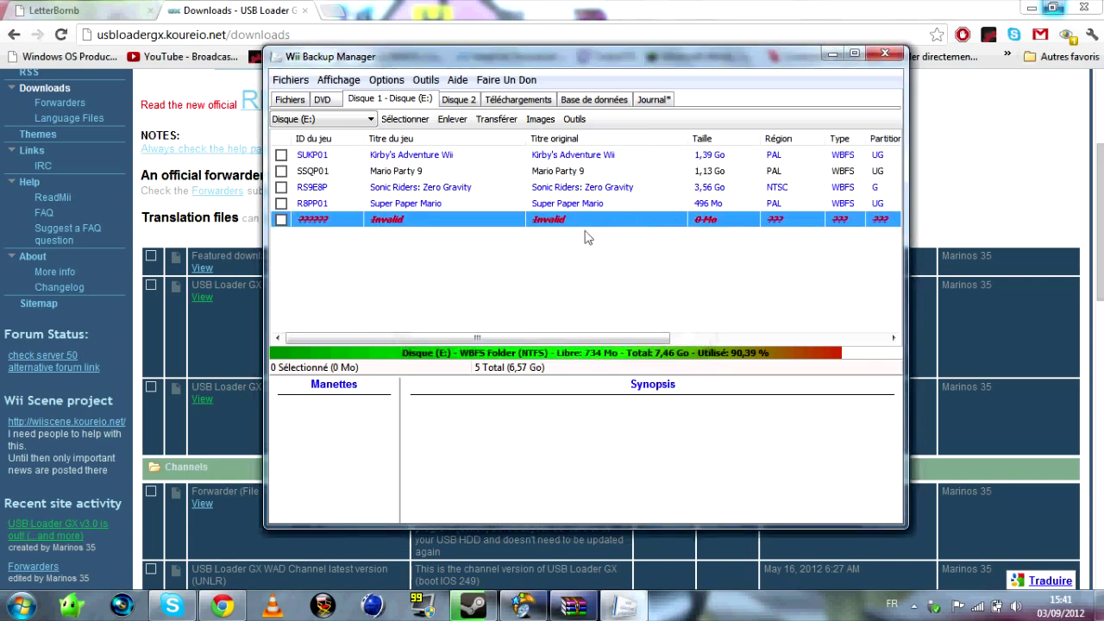
Compare the Disque 1 and Disque 2 game lists.
left_click(452, 119)
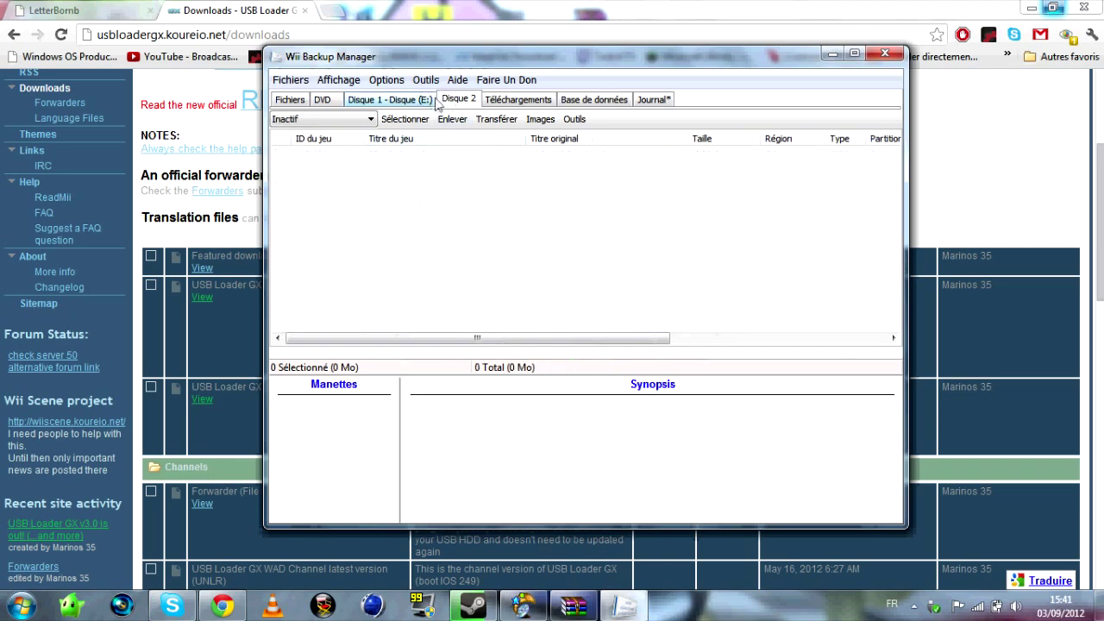
scroll(448, 164, "right", 5)
scroll(456, 176, "left", 5)
scroll(460, 176, "right", 5)
scroll(460, 176, "left", 5)
scroll(460, 176, "right", 5)
scroll(460, 176, "left", 5)
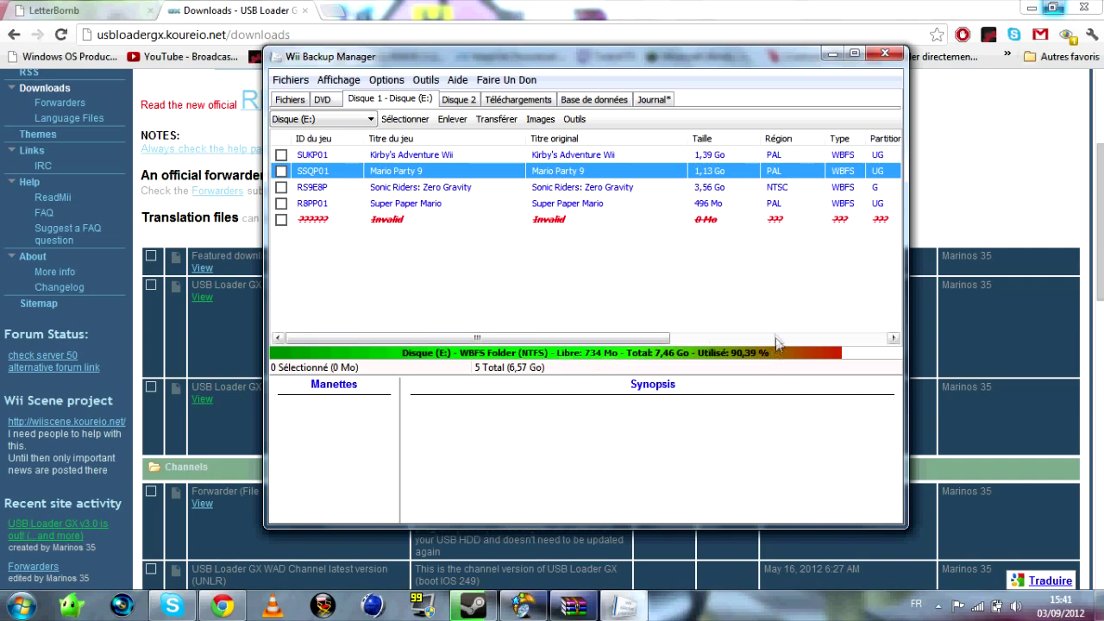
View the options for adding games in Fichiers and return to Disque 1.
left_click(291, 99)
left_click(288, 119)
mouse_move(335, 119)
left_click(354, 99)
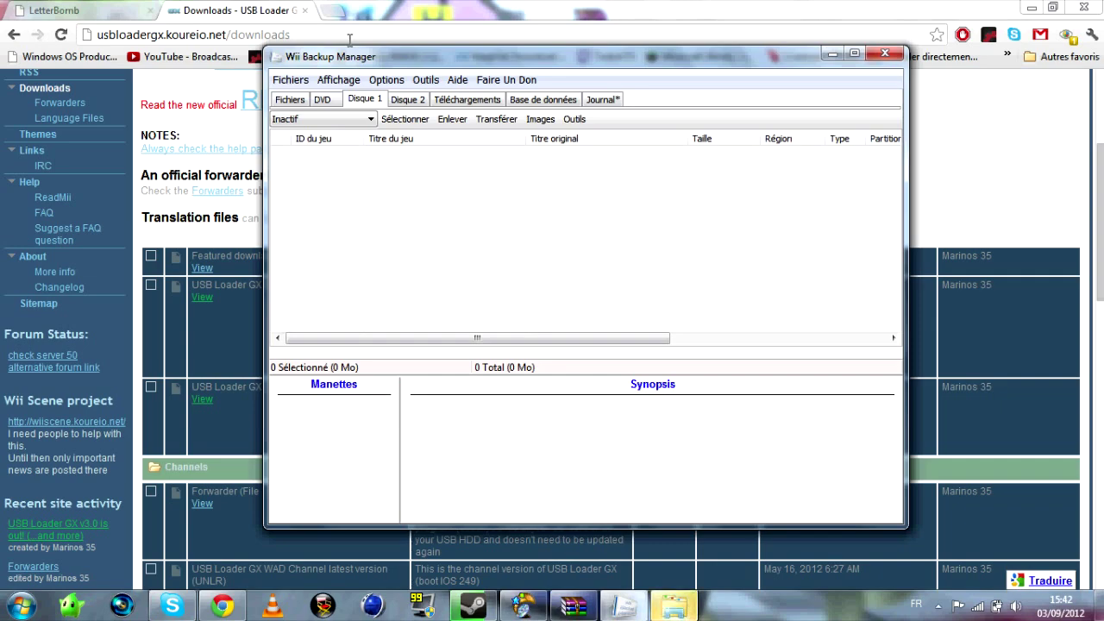
Switch to Windows Explorer and display the contents of Disque amovible (H:).
left_click(674, 607)
left_click(578, 223)
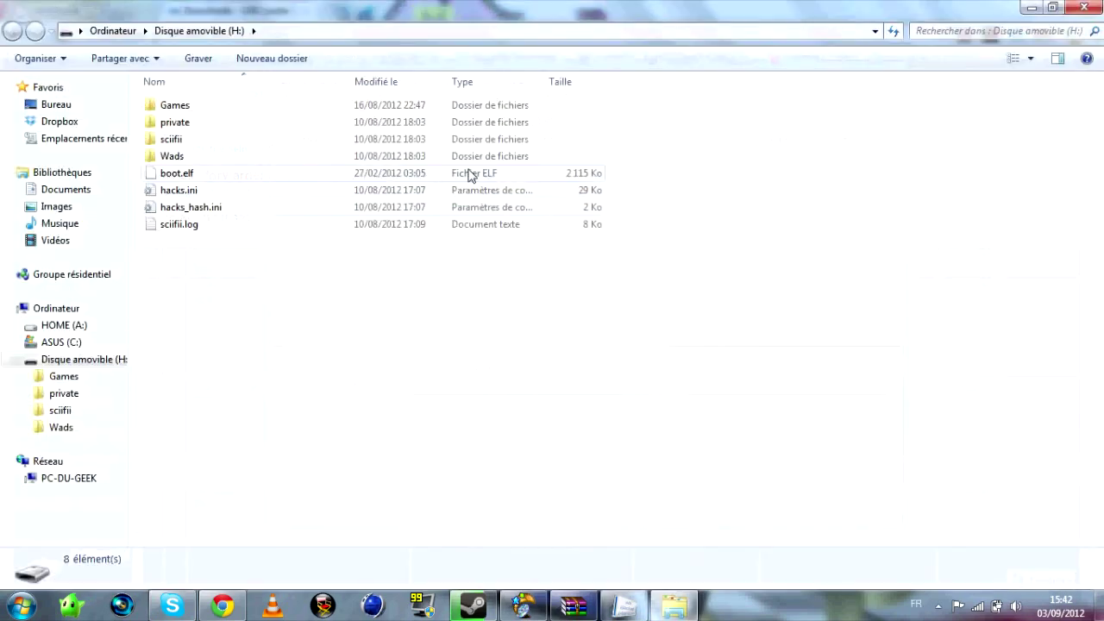
Close the Explorer window, load Disque (H:) as Disque 1 in Wii Backup Manager and create its WBFS folder.
left_click(1083, 7)
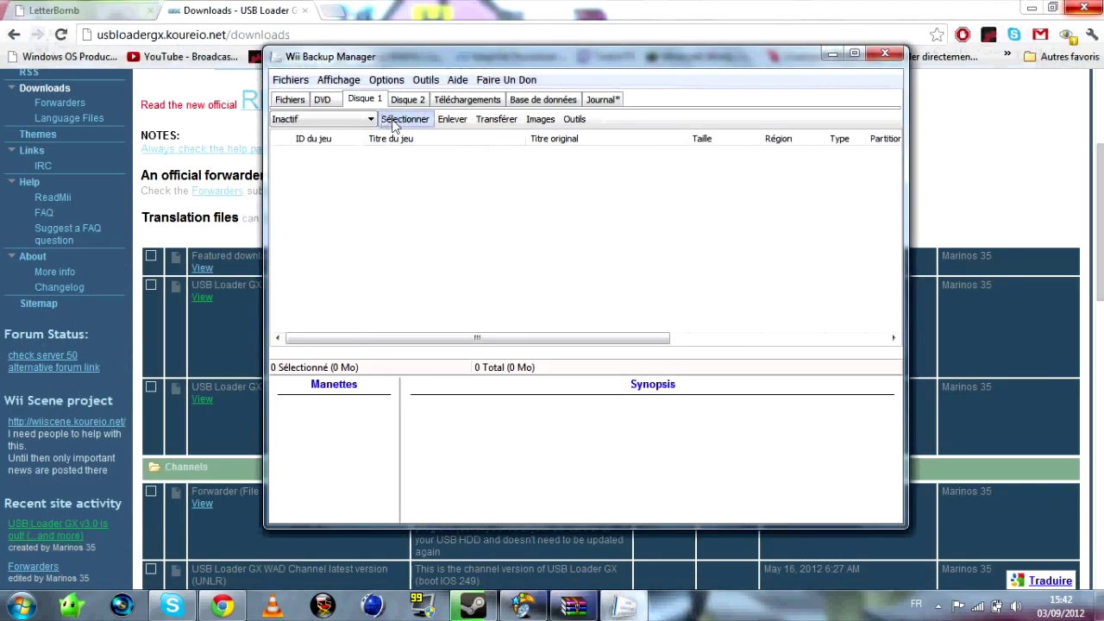
left_click(332, 121)
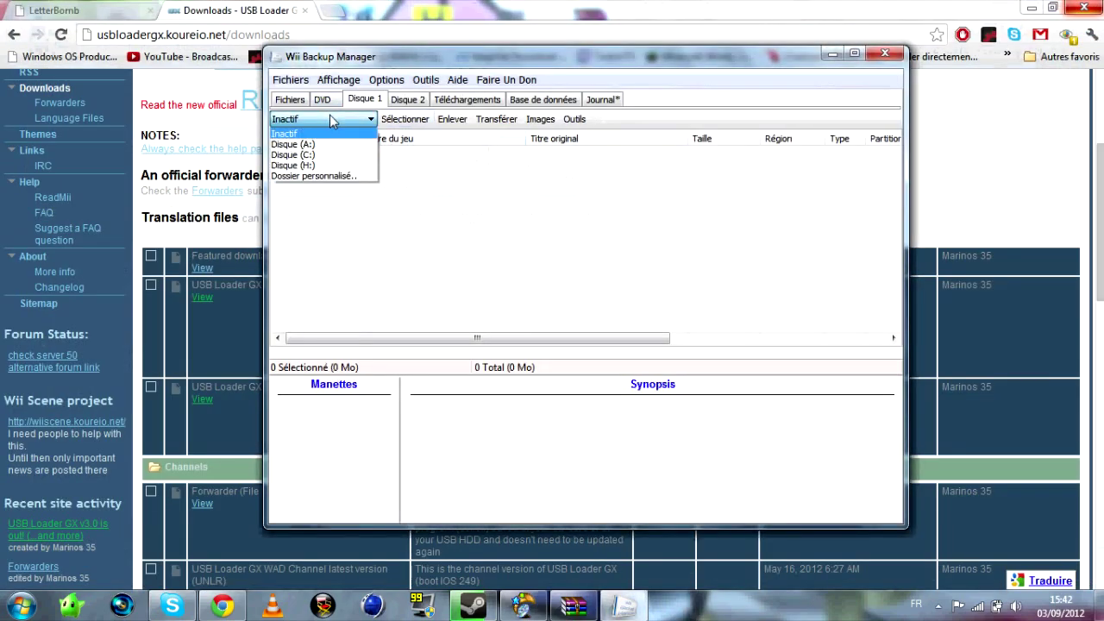
left_click(326, 166)
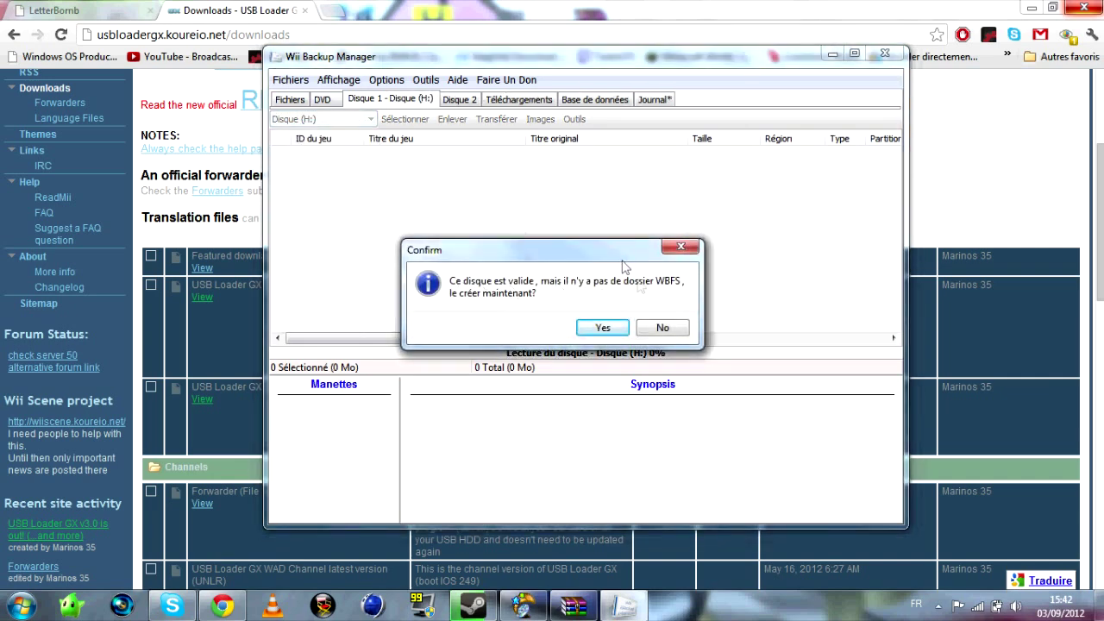
left_click(603, 330)
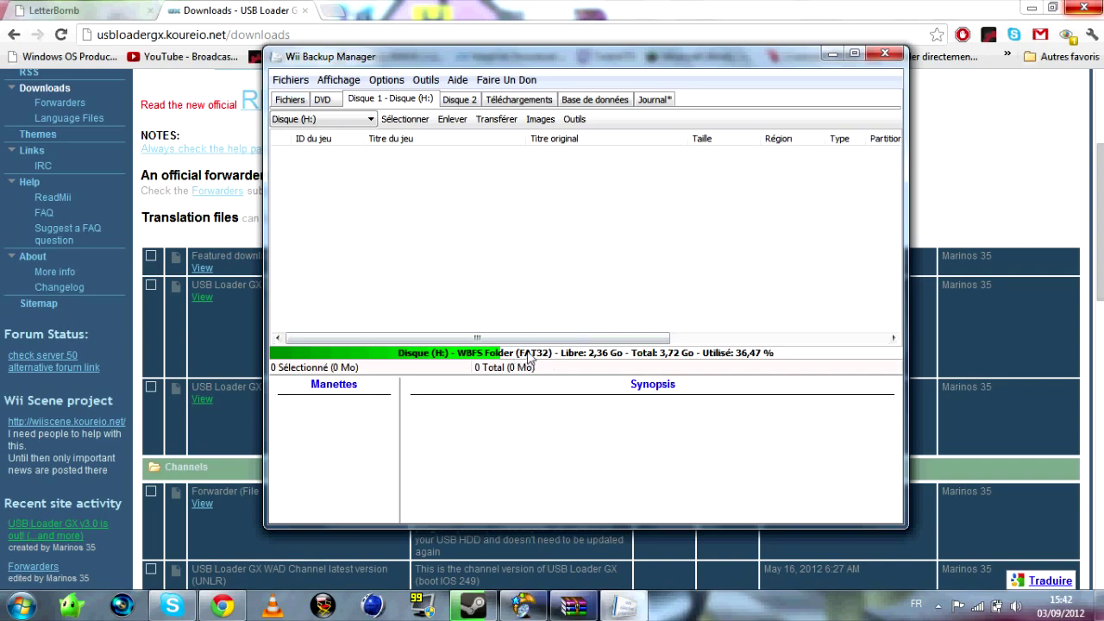
View the format options for Disque amovible (H:), picking an allocation unit size of 32 Kilo-octets, and leave without formatting.
left_click(21, 606)
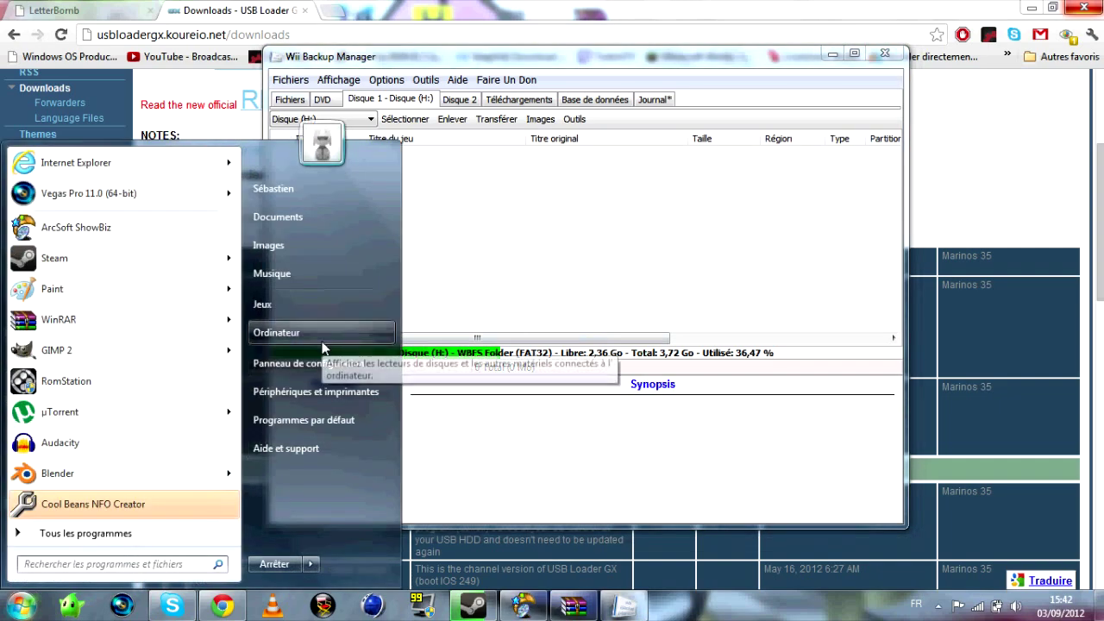
left_click(315, 340)
right_click(691, 195)
left_click(738, 393)
left_click(138, 269)
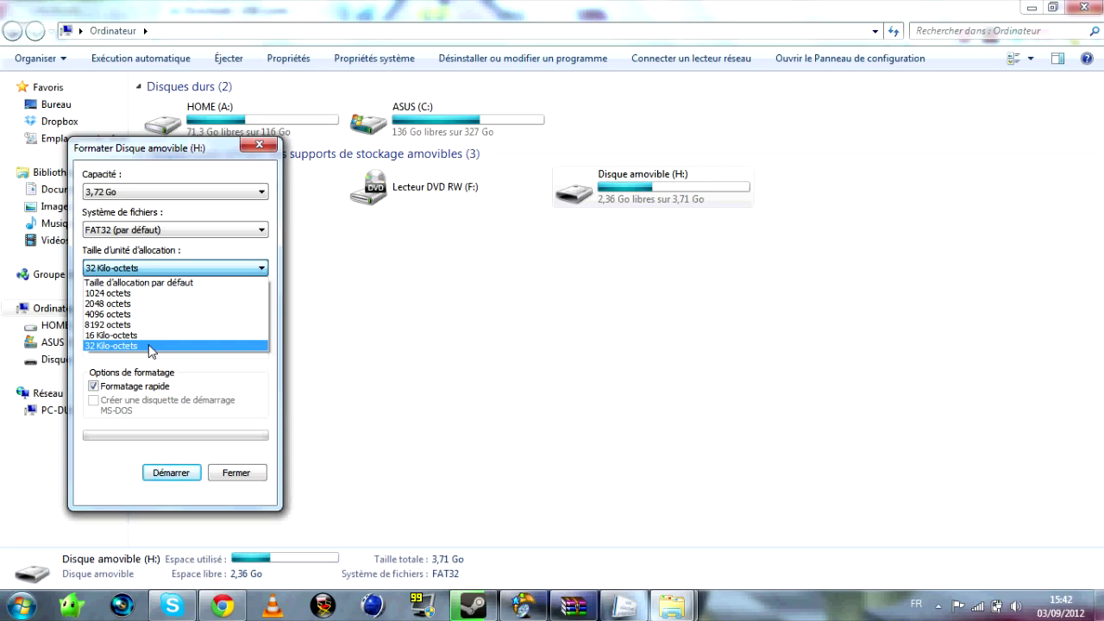
left_click(142, 345)
left_click(258, 145)
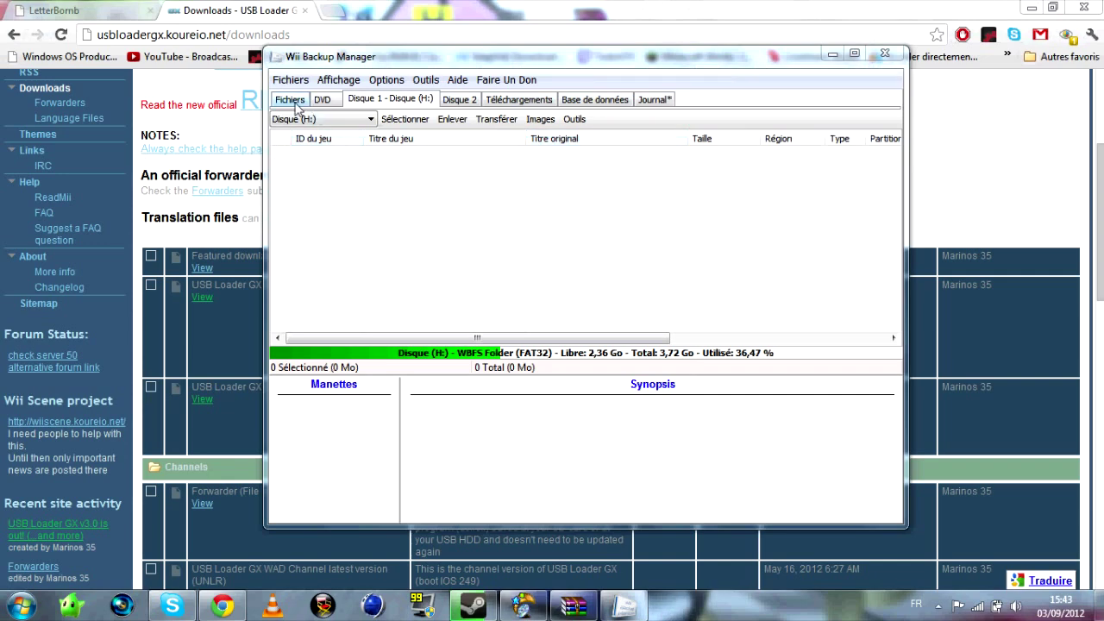
Add the game file Mario Party 9.iso to the Fichiers list in Wii Backup Manager.
left_click(291, 99)
left_click(292, 119)
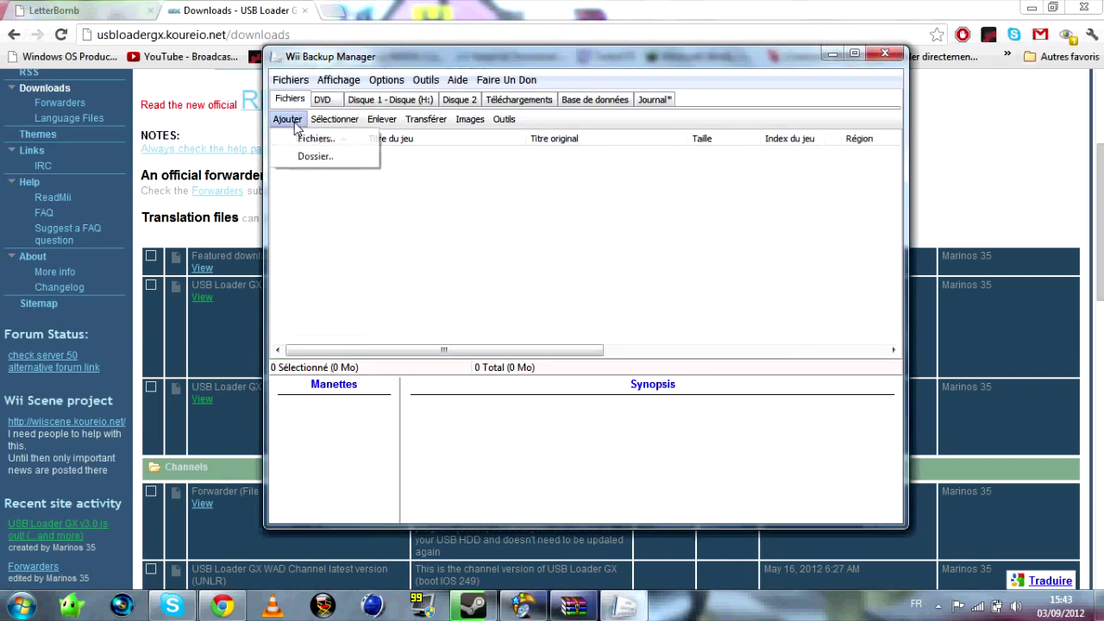
left_click(309, 141)
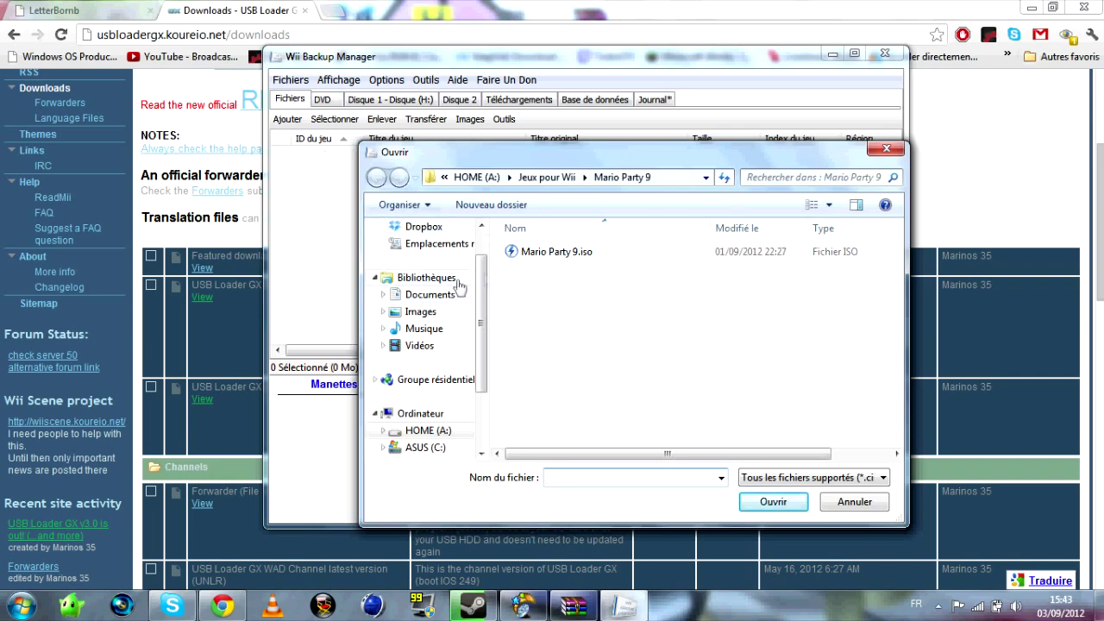
double_click(611, 256)
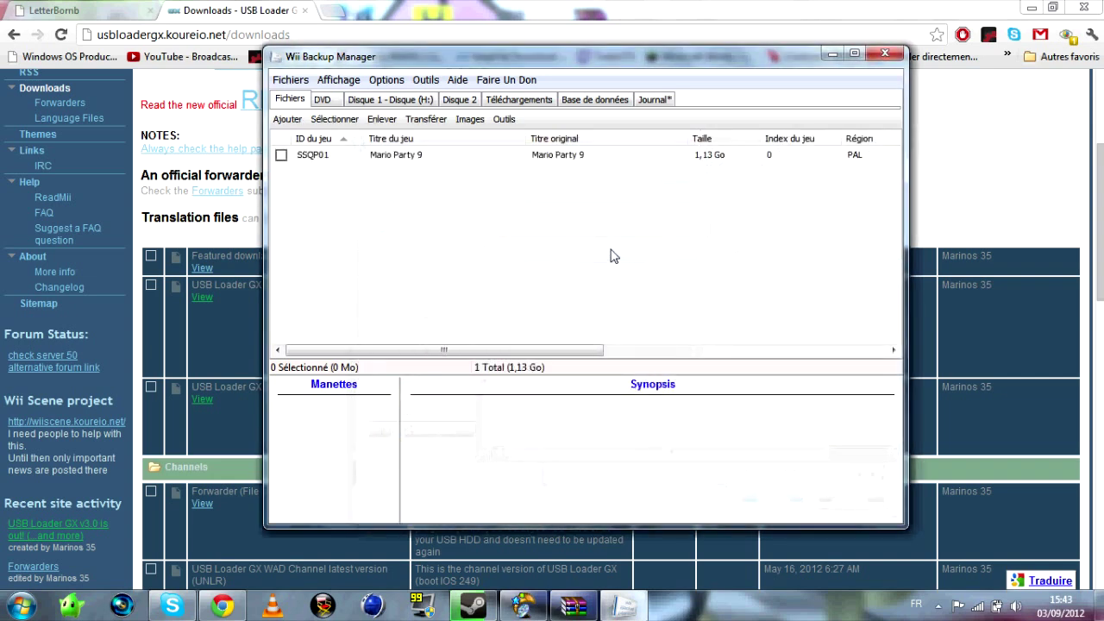
Mark Mario Party 9 in the file list and transfer it to Disque 1.
left_click(425, 158)
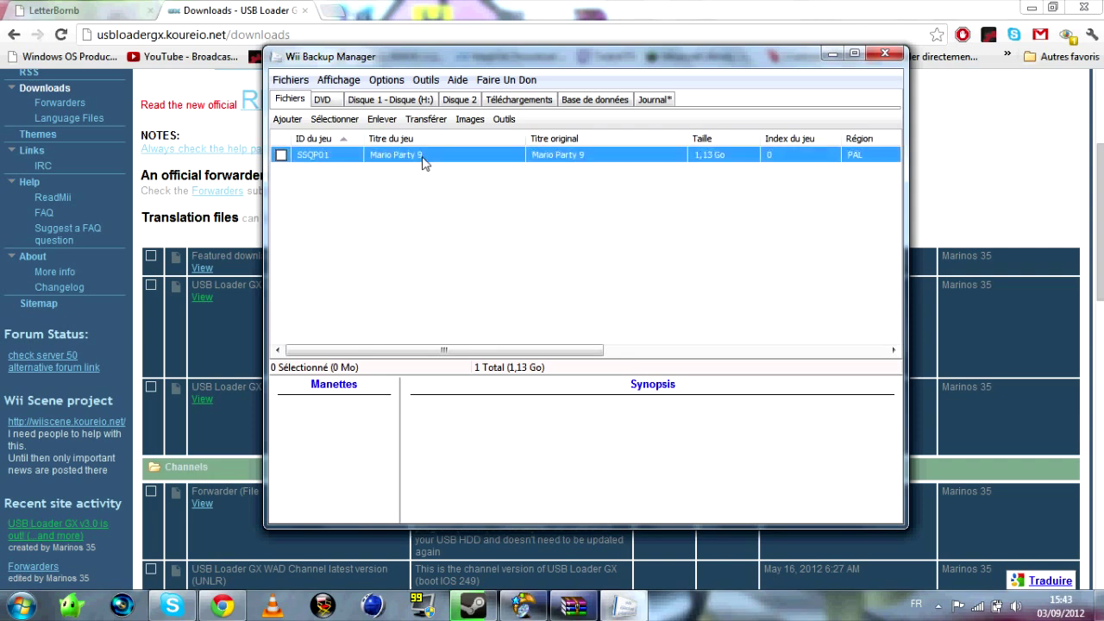
left_click(281, 156)
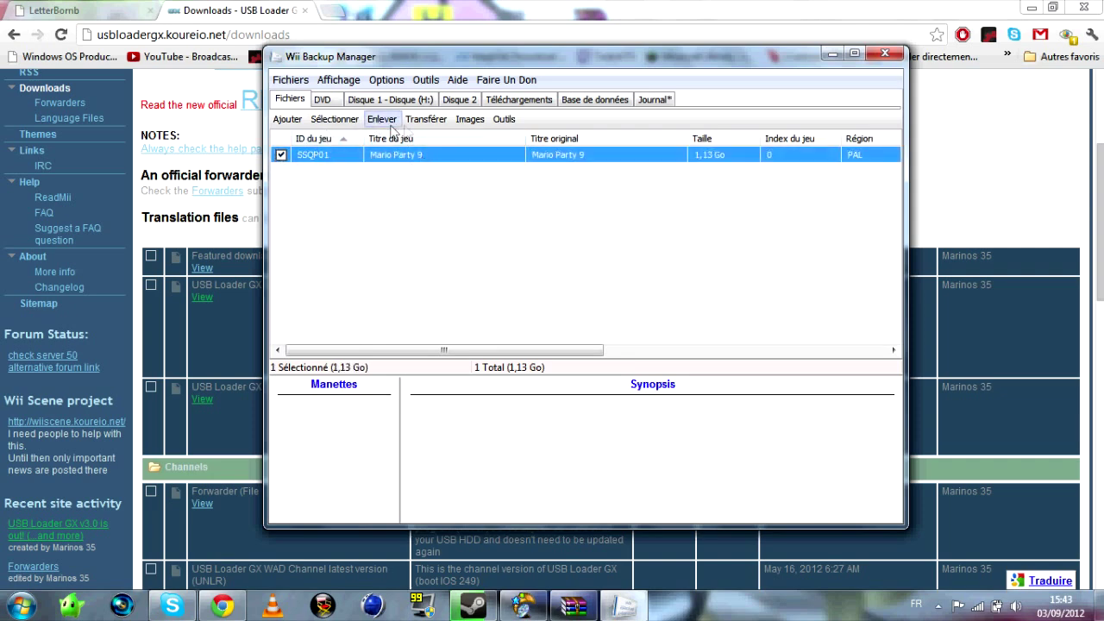
left_click(426, 120)
left_click(434, 142)
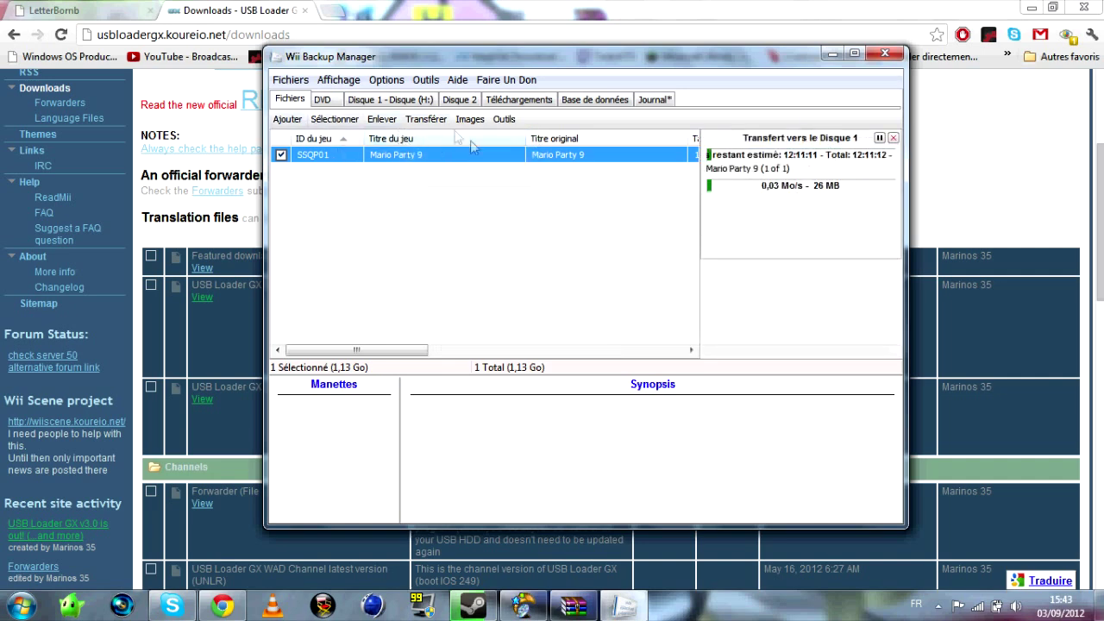
Examine the available transfer destinations and formats and follow the progress of the Mario Party 9 transfer.
left_click(426, 120)
left_click(434, 142)
left_click(363, 99)
left_click(319, 119)
left_click(528, 171)
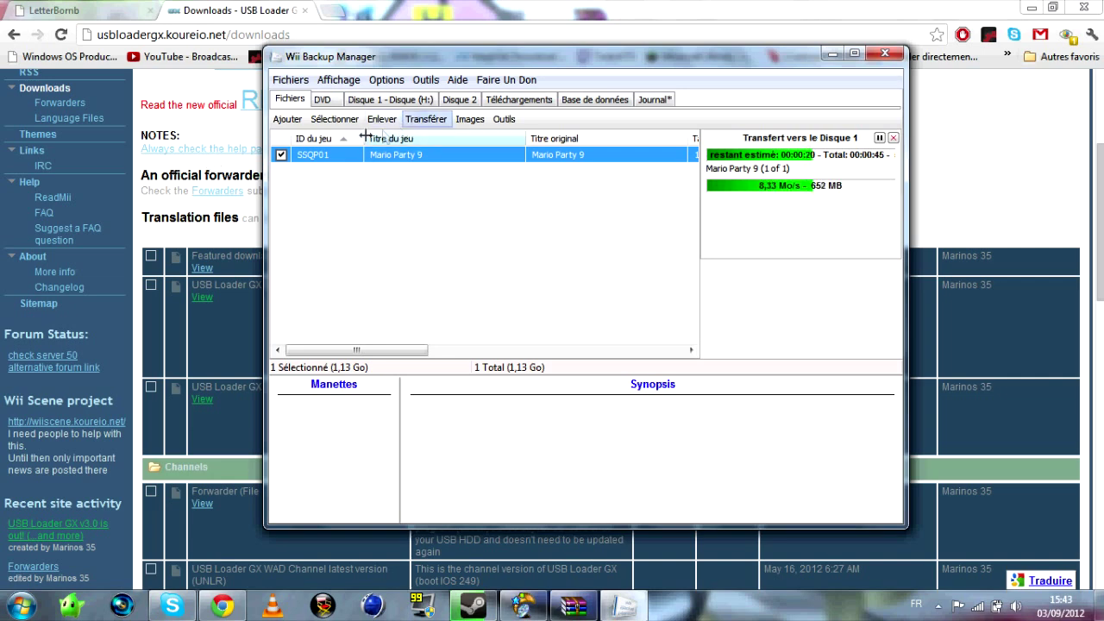
left_click(426, 119)
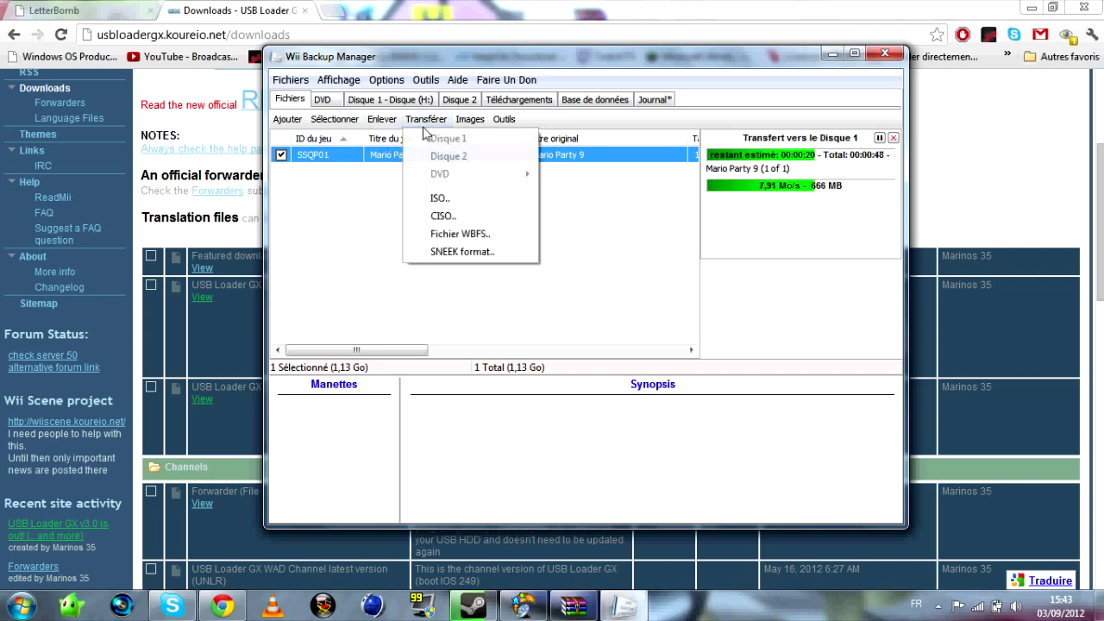
left_click(686, 224)
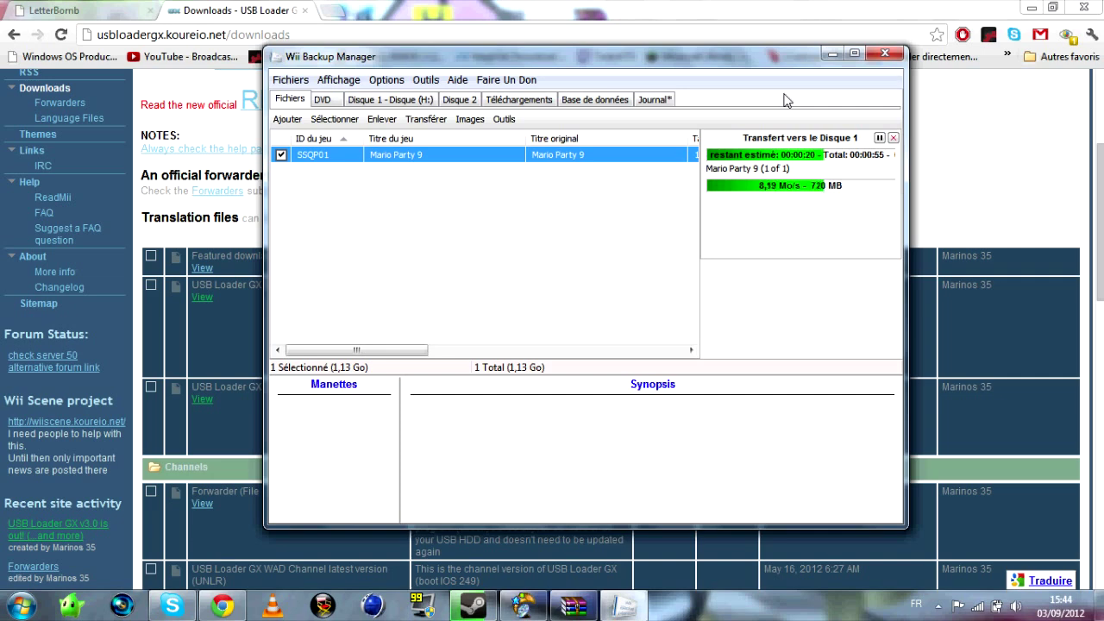
left_click(767, 206)
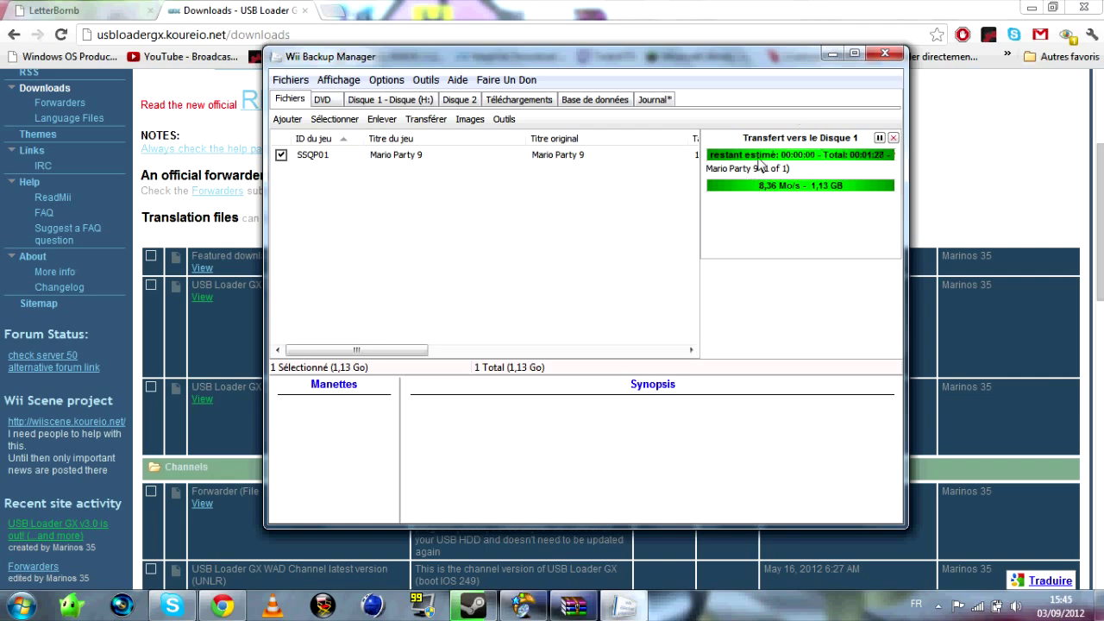
left_click_drag(357, 349, 332, 367)
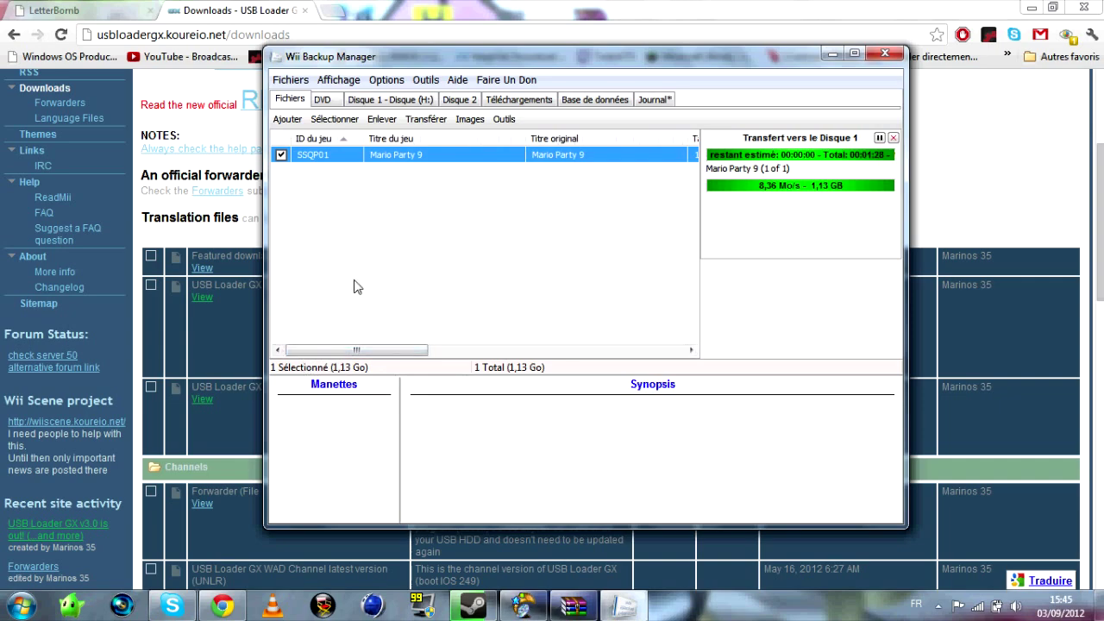
Switch to Windows Explorer, display Disque amovible (H:) and look inside its Games folder.
key("super")
left_click(276, 332)
double_click(638, 177)
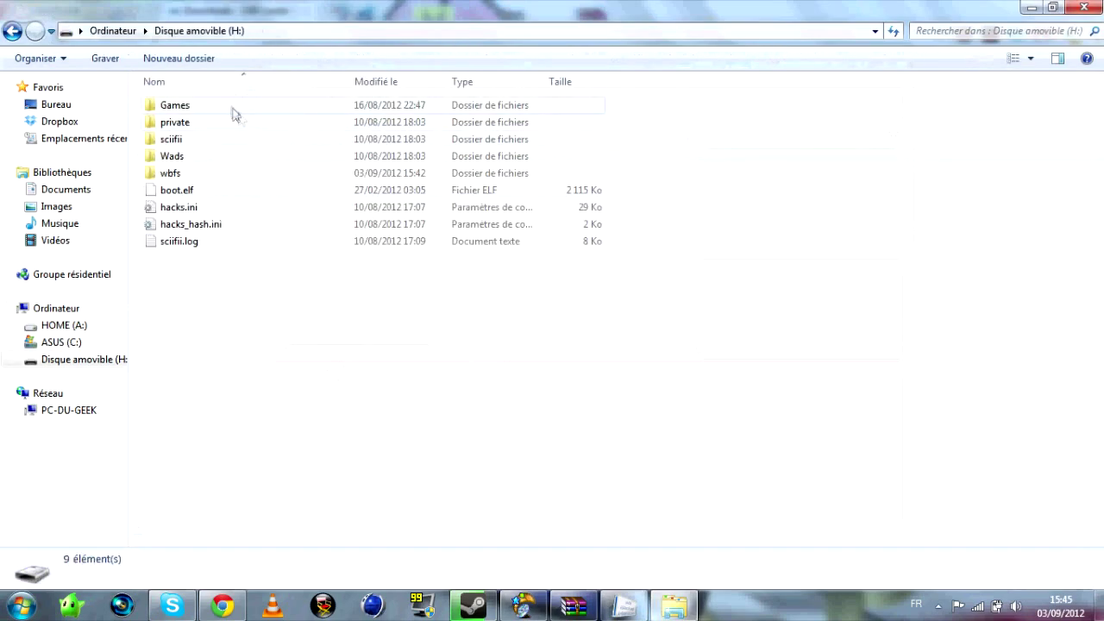
left_click(233, 105)
key("Return")
key("BackSpace")
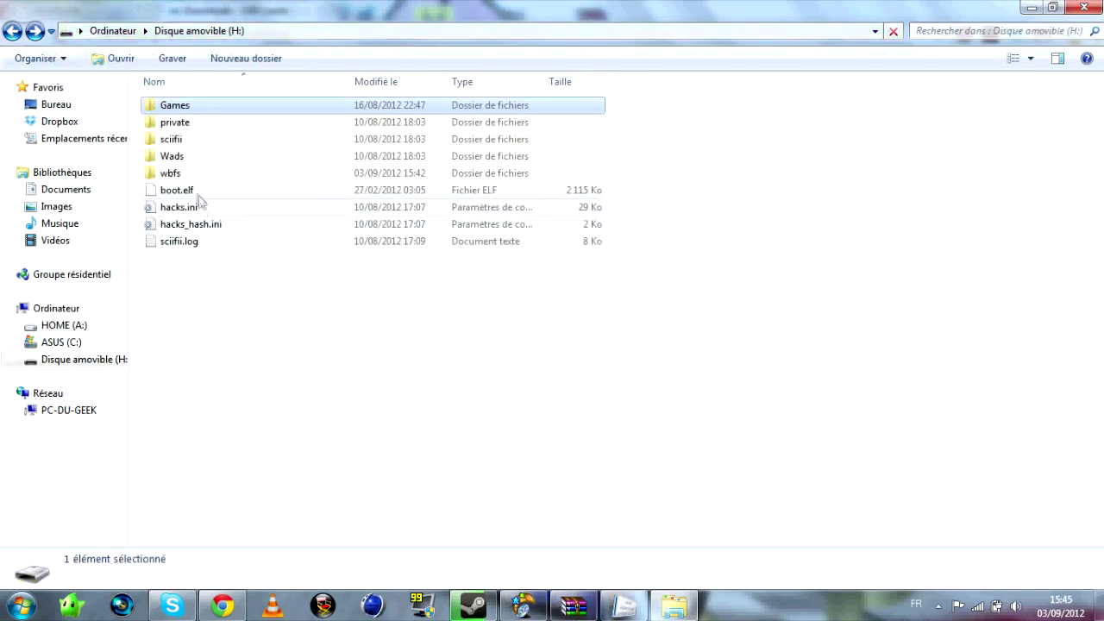
Inspect the wbfs folder on H: and its Mario Party 9 [SSQP01] subfolder, then close the Explorer window.
left_click(191, 173)
key("Return")
key("Down")
key("Up")
key("Return")
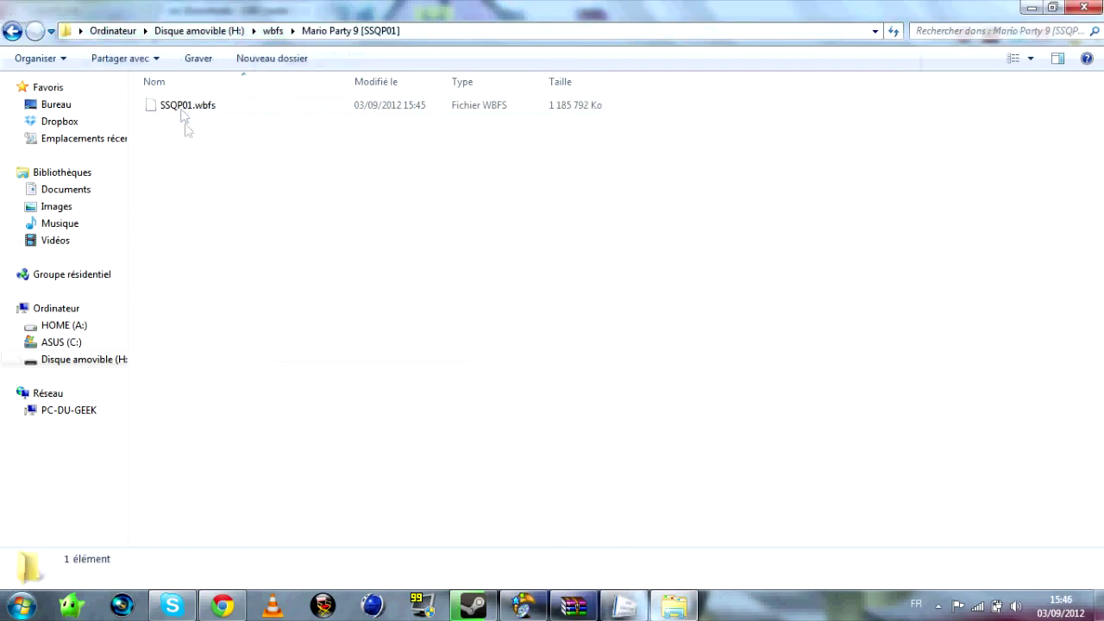
left_click(184, 107)
key("BackSpace")
key("BackSpace")
double_click(177, 174)
double_click(185, 106)
left_click(1084, 7)
left_click(701, 253)
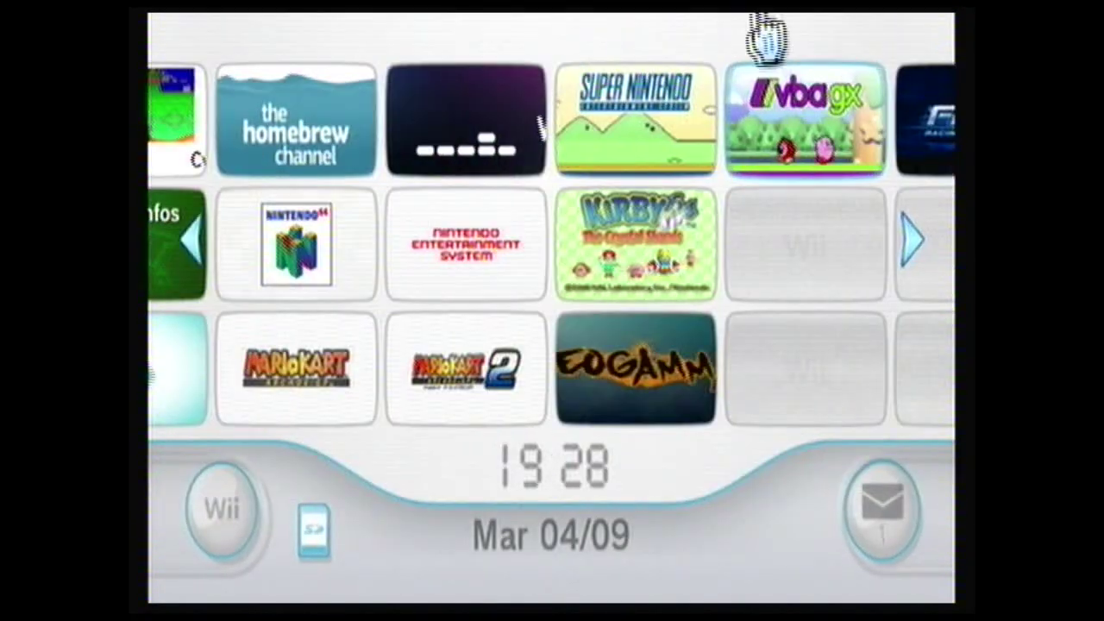
Switch to the Wii menu, open the Homebrew Channel and launch USB Loader GX.
left_click(333, 138)
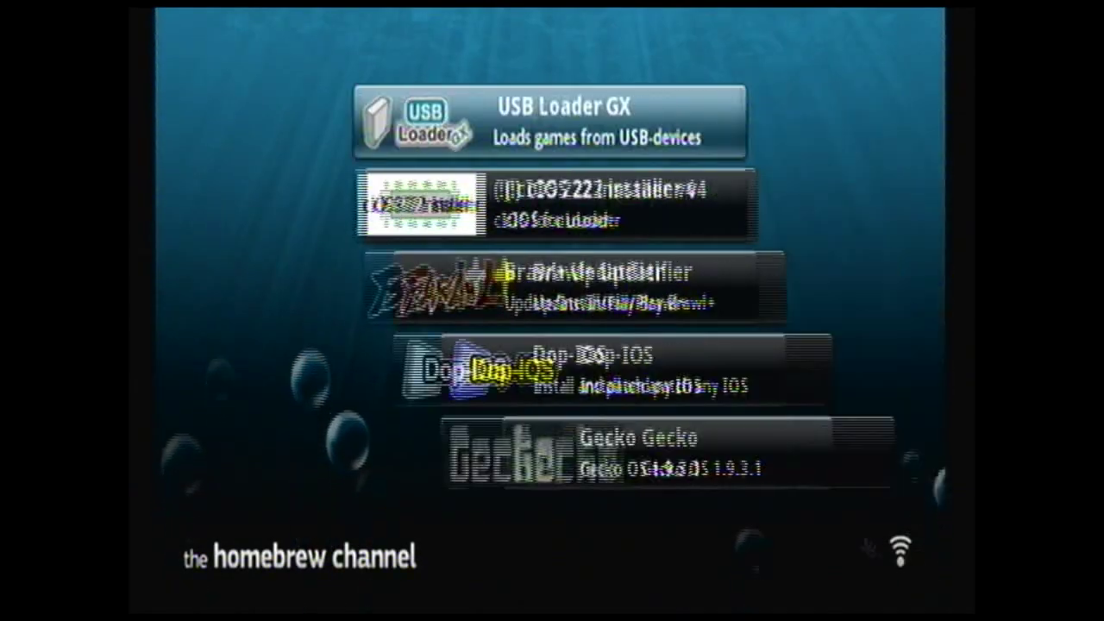
left_click(550, 121)
left_click(547, 469)
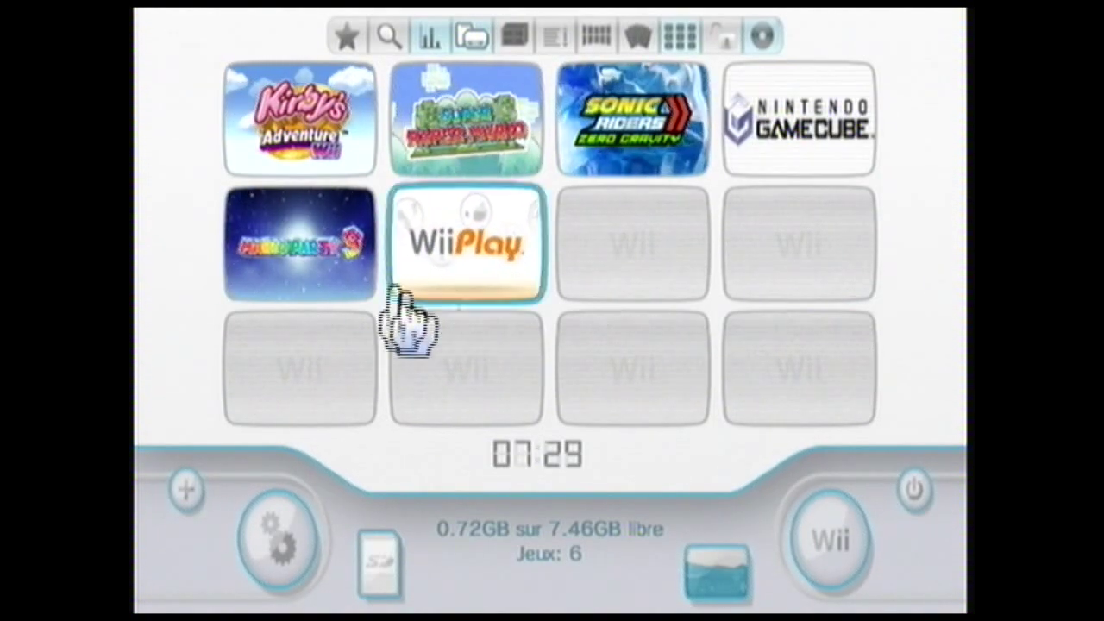
View the launch screens of Kirby's Adventure Wii and Super Paper Mario and return to the game grid.
left_click(294, 117)
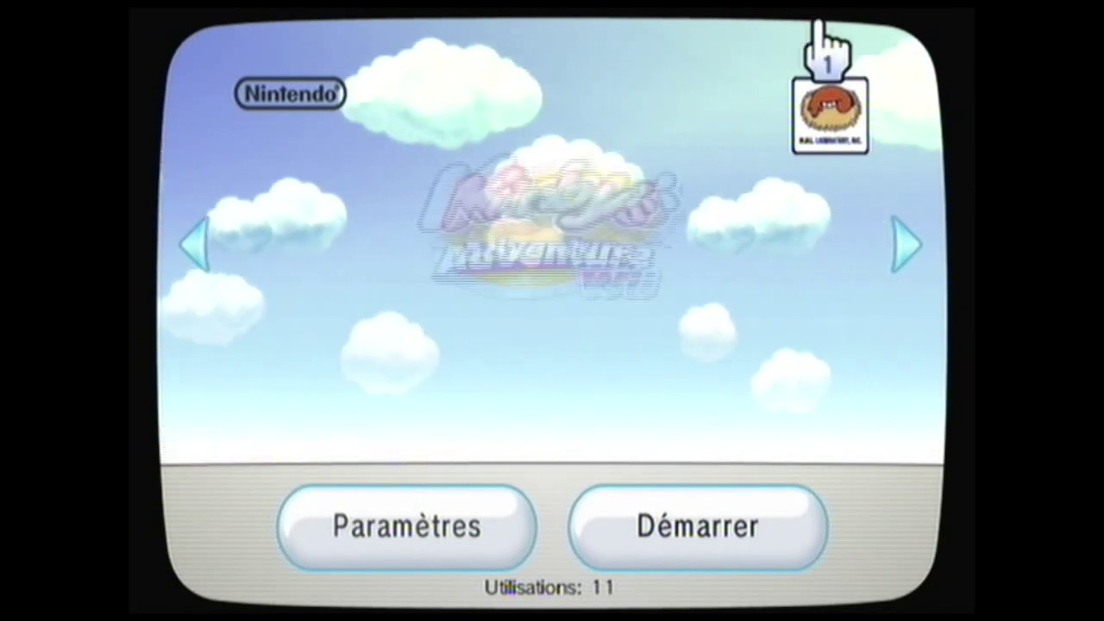
key("Escape")
left_click(475, 163)
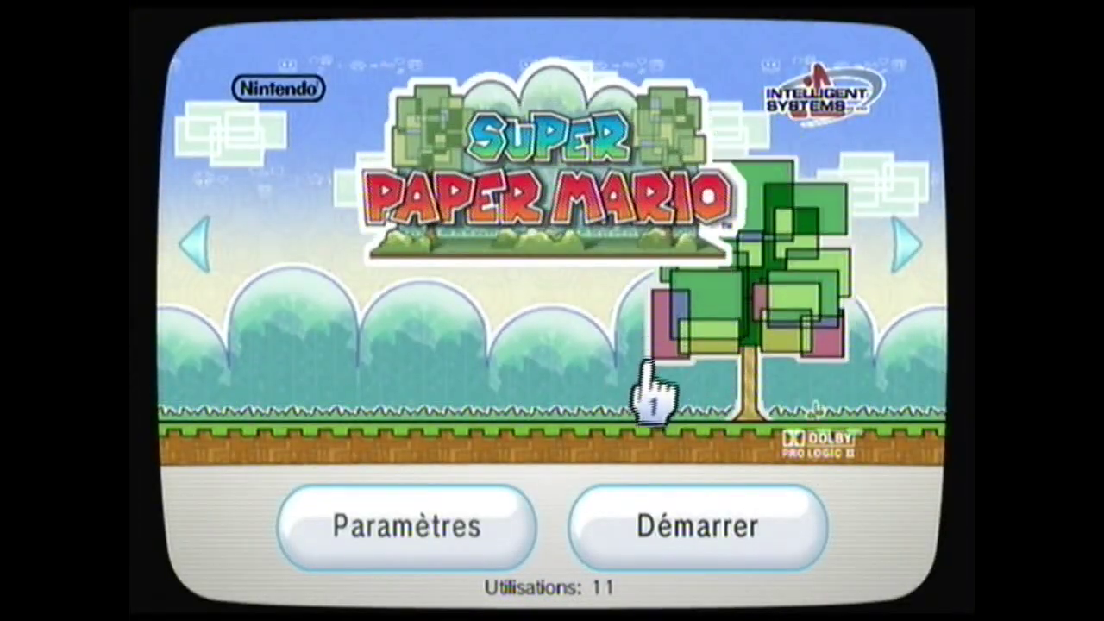
key("Escape")
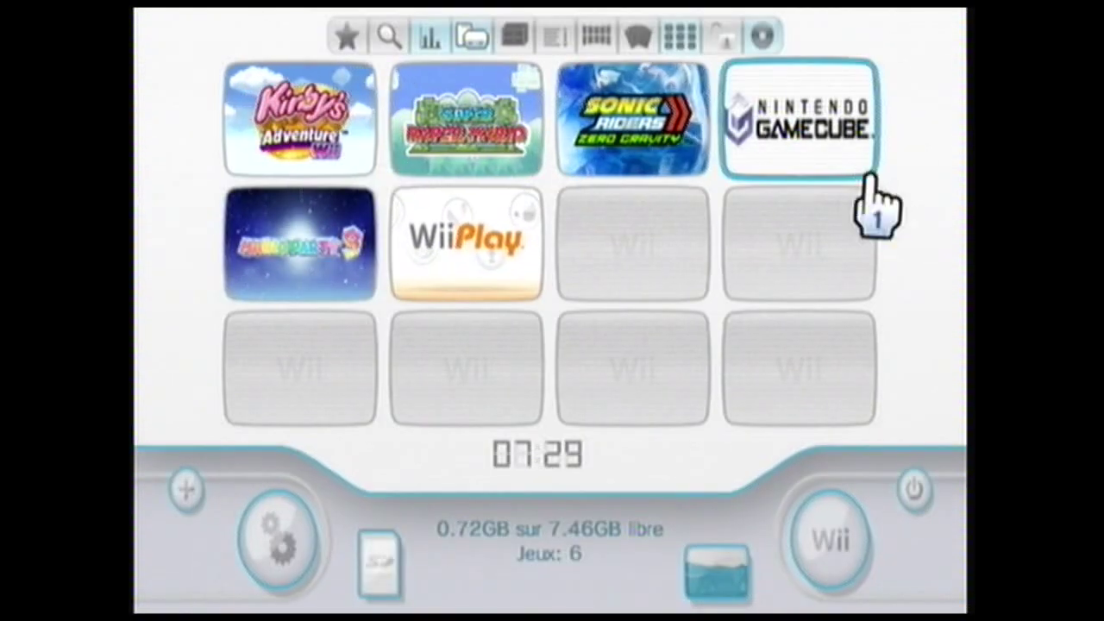
Start Mario Party 9 from the USB Loader GX game grid and enter its Solo mode.
left_click(370, 246)
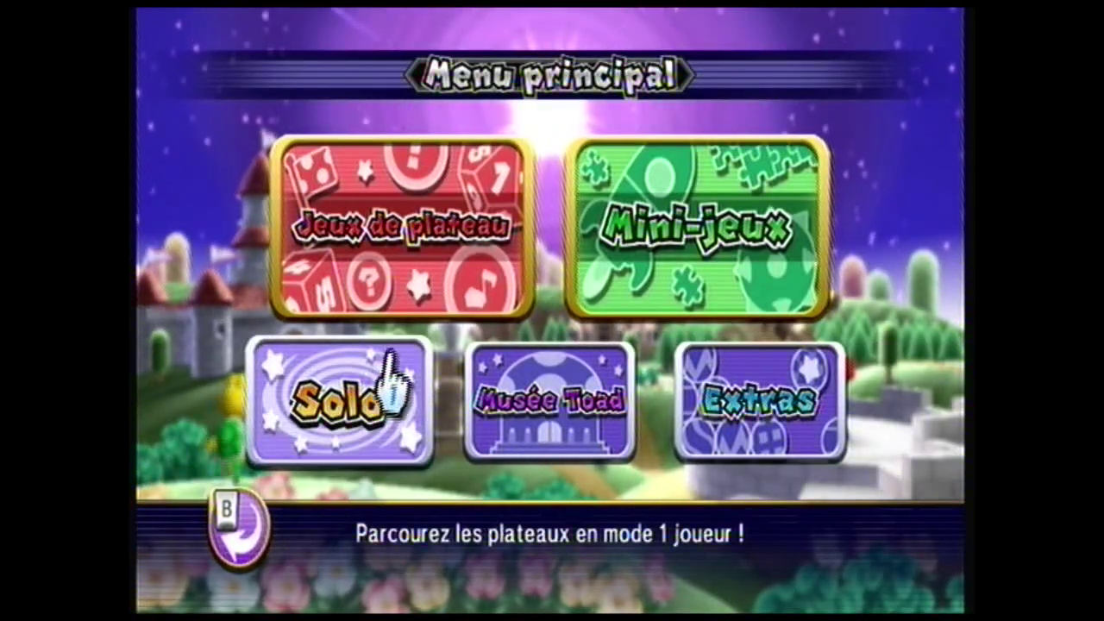
left_click(321, 399)
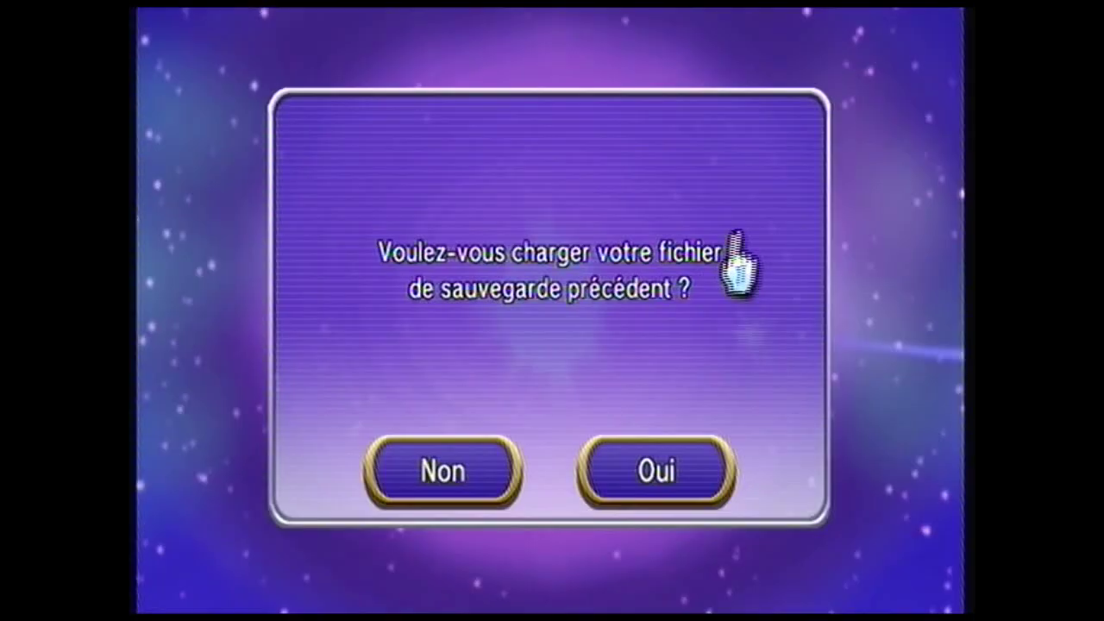